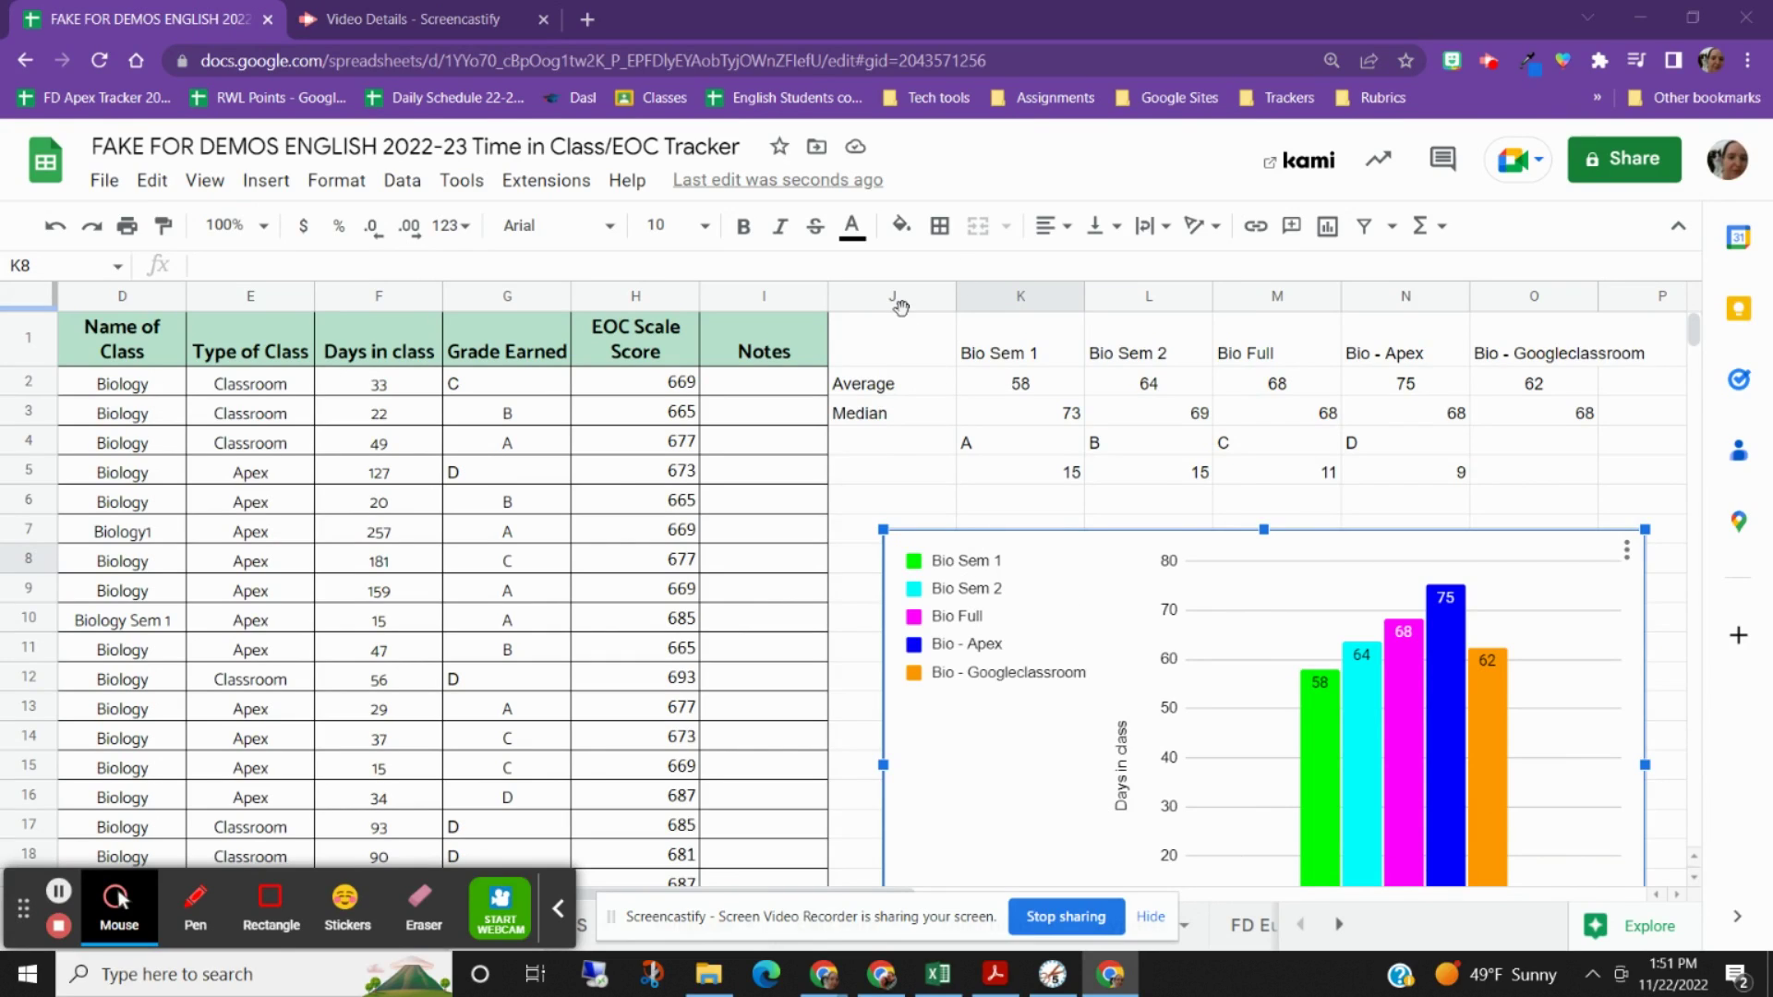
Insert a chart from the average and median table in J1:O3 and make it a line chart
drag(871, 338, 1557, 412)
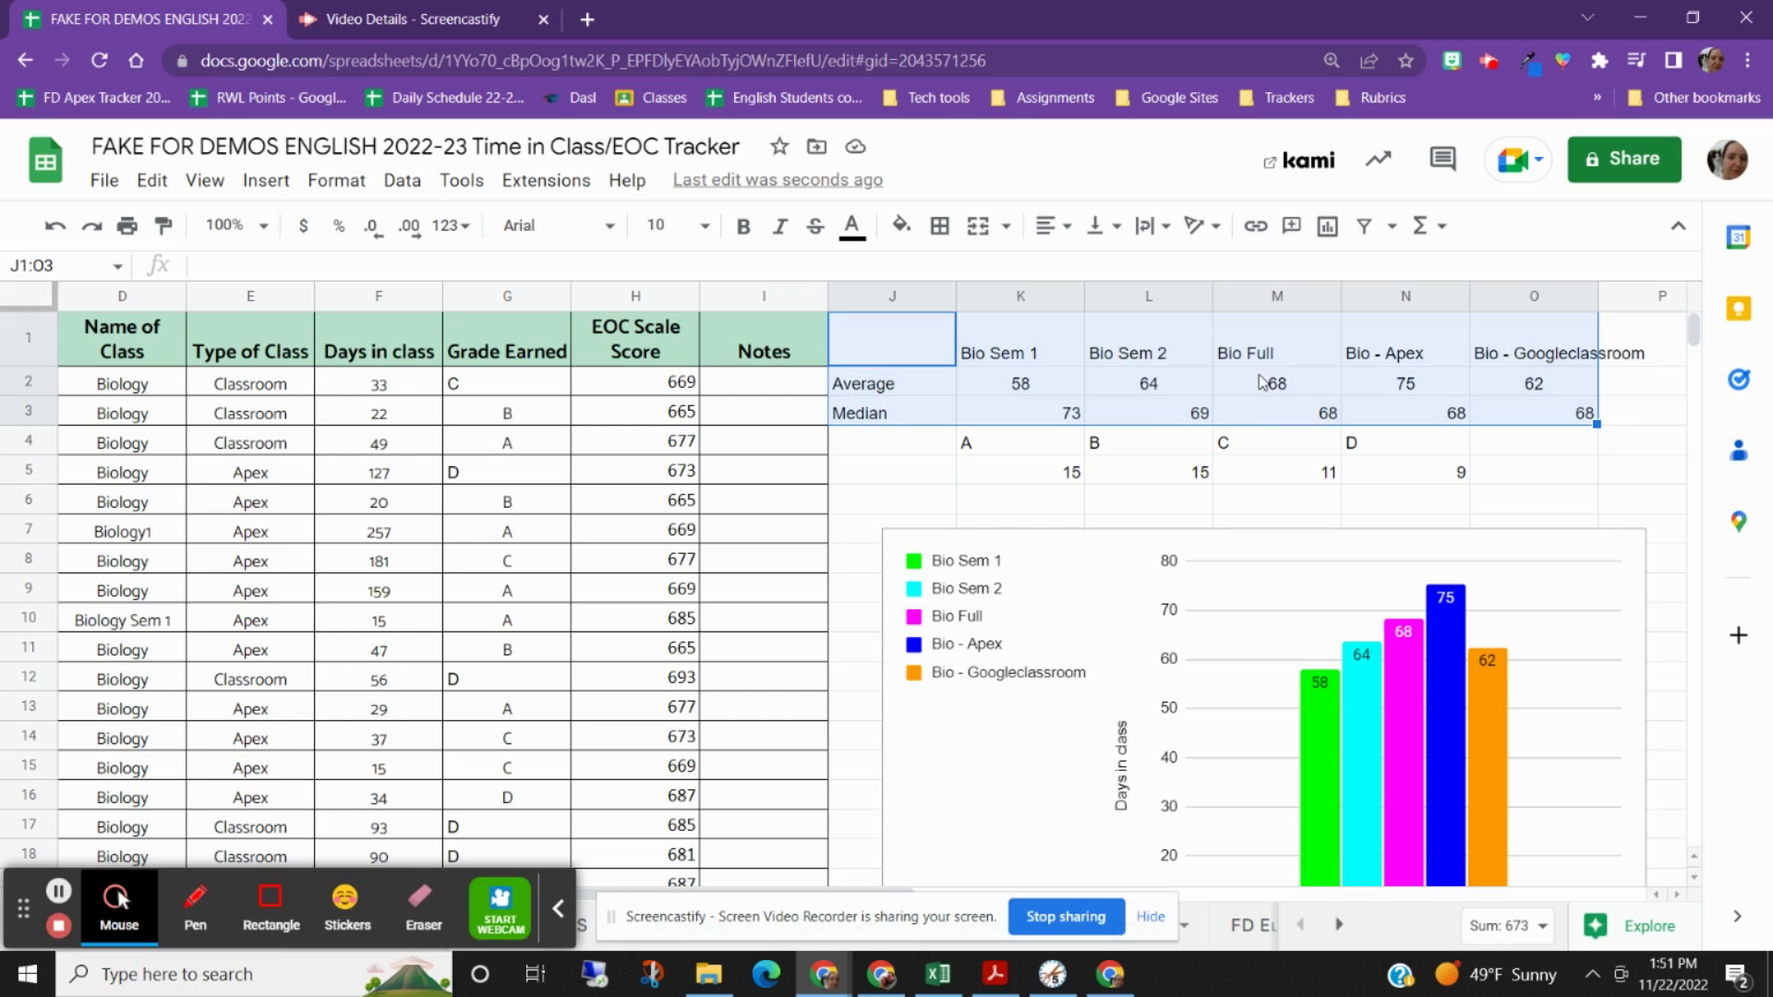
click(277, 182)
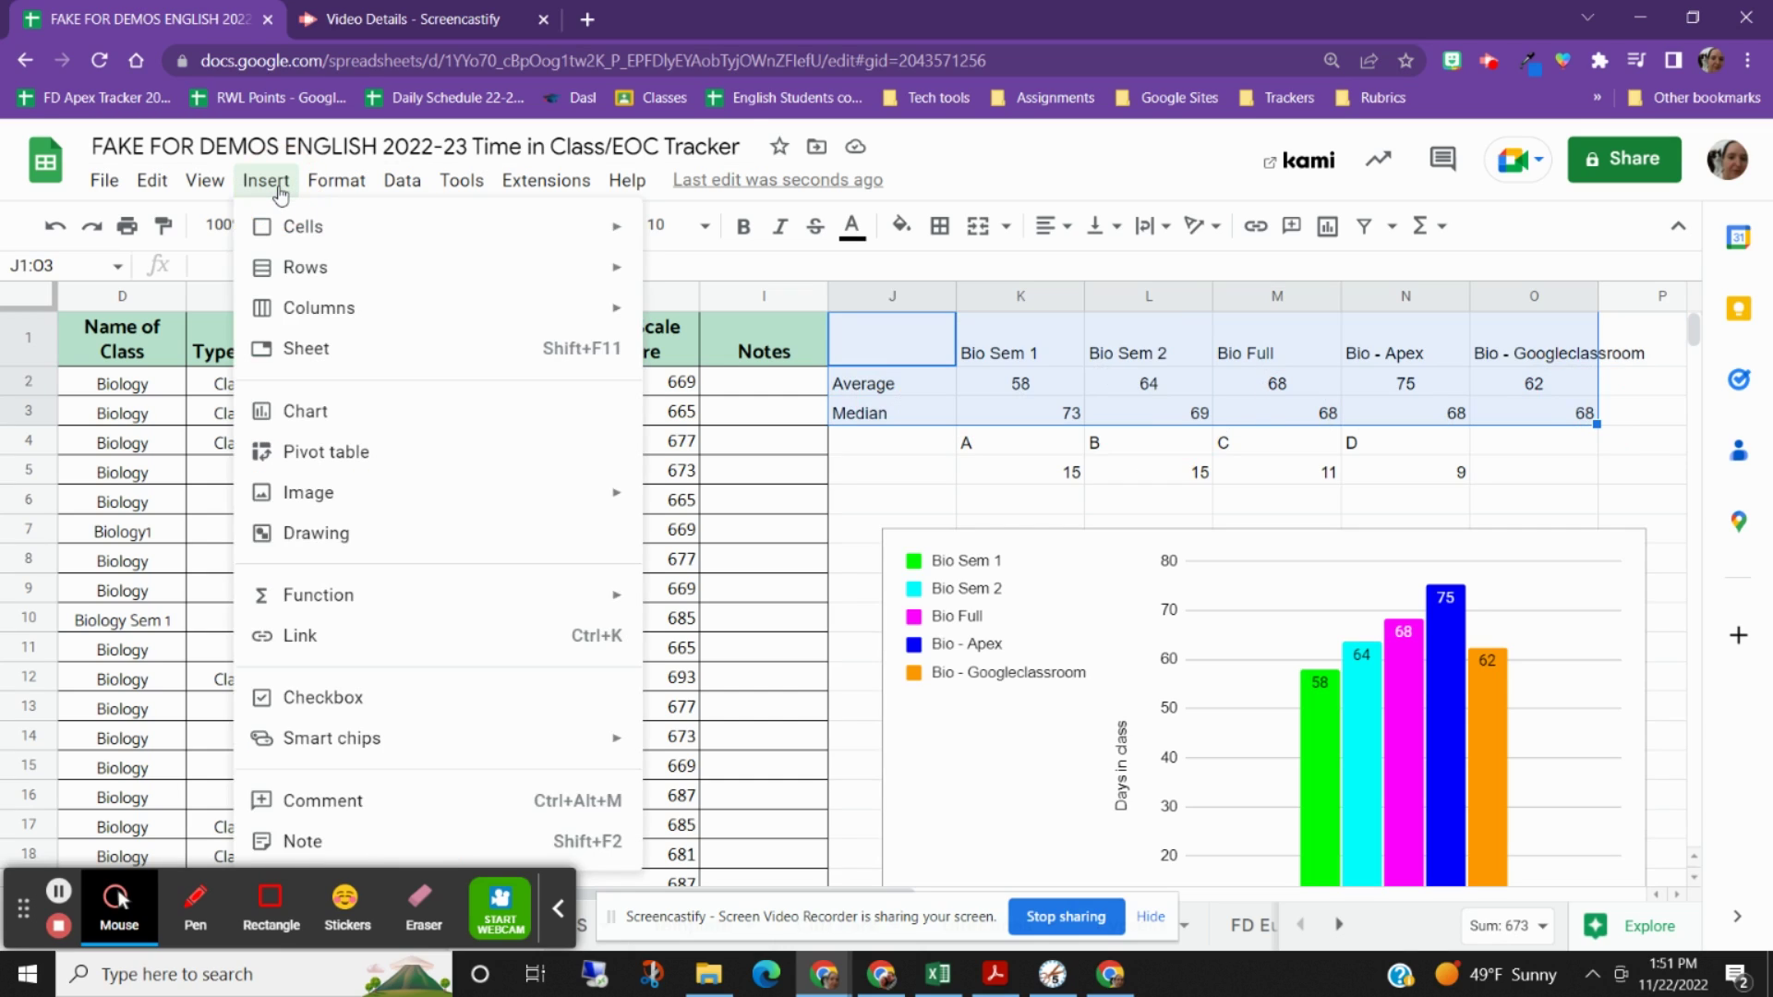
click(305, 412)
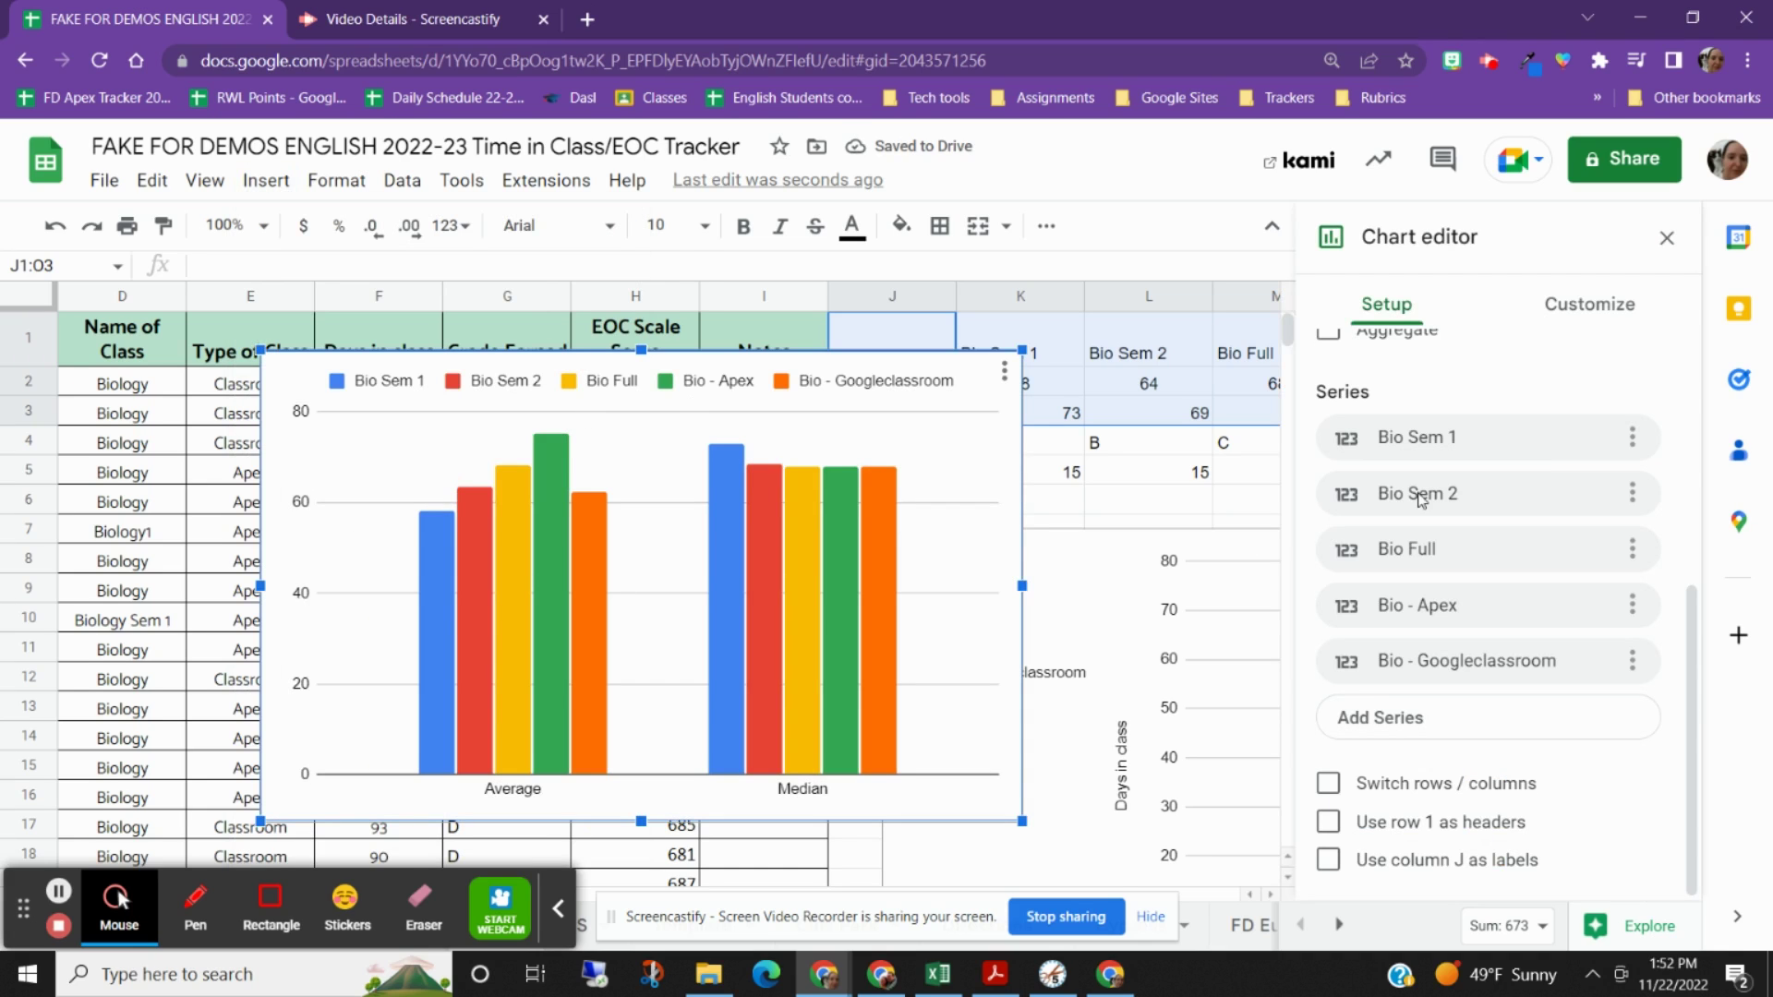
scroll(1420, 499, up, 5)
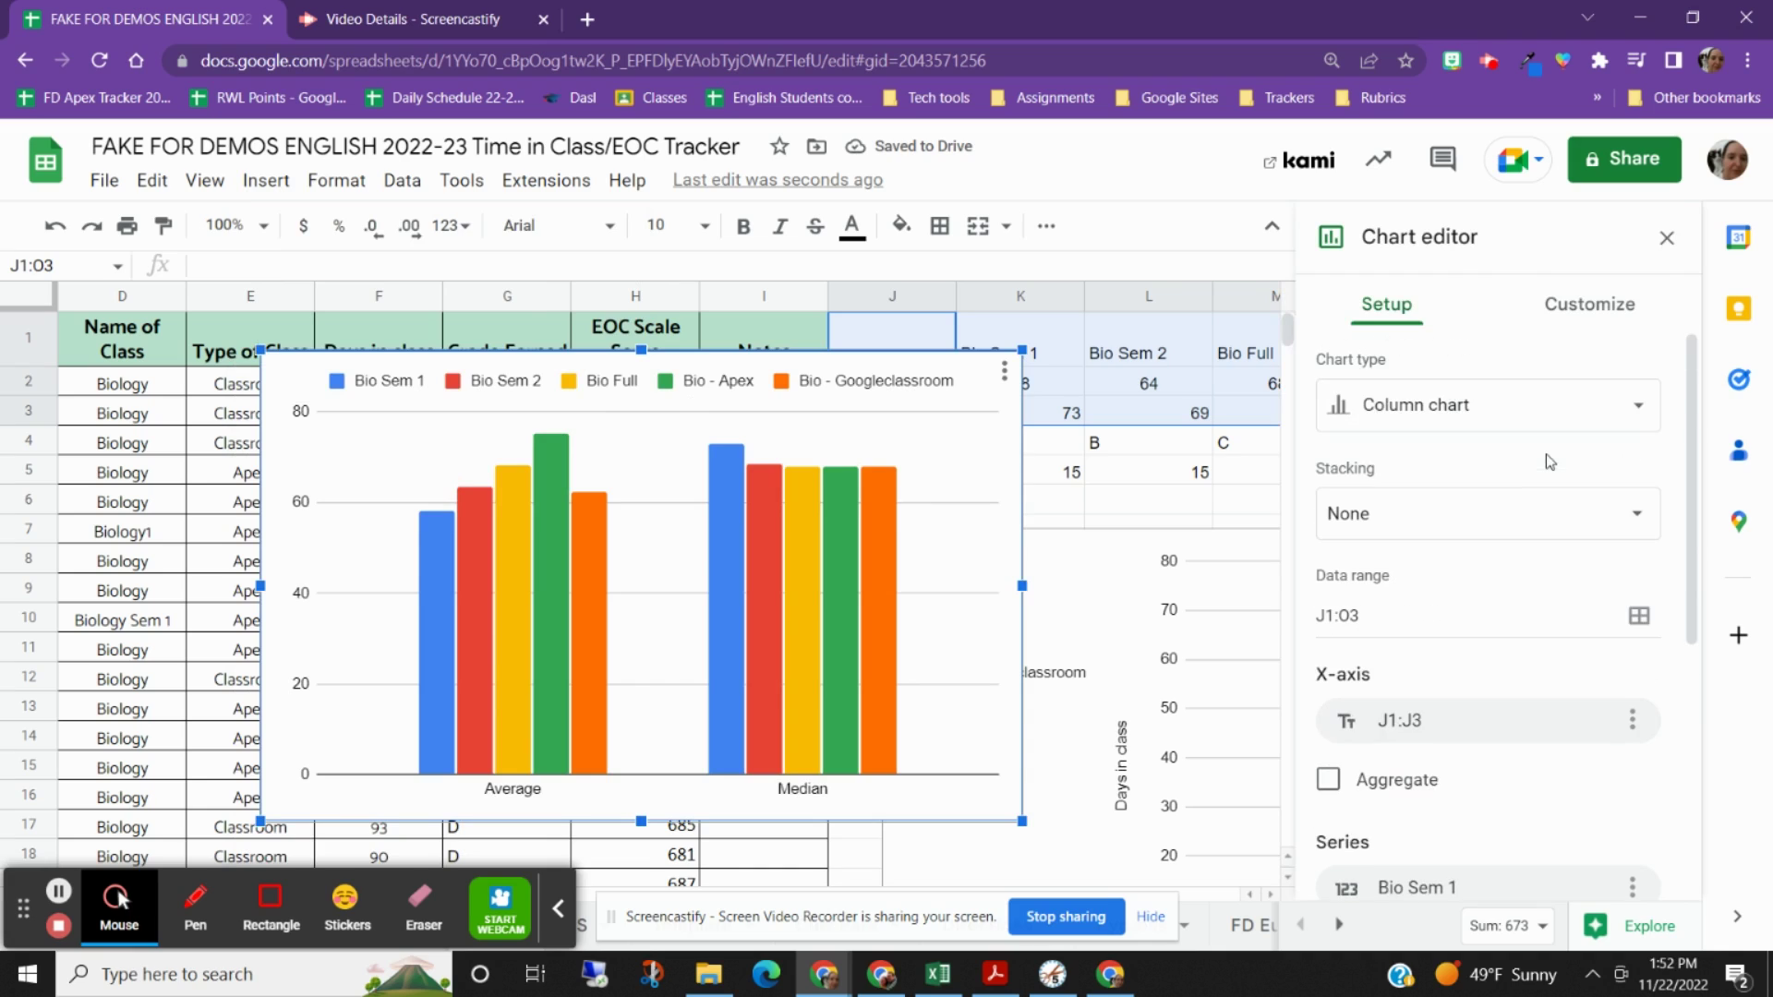
click(1452, 410)
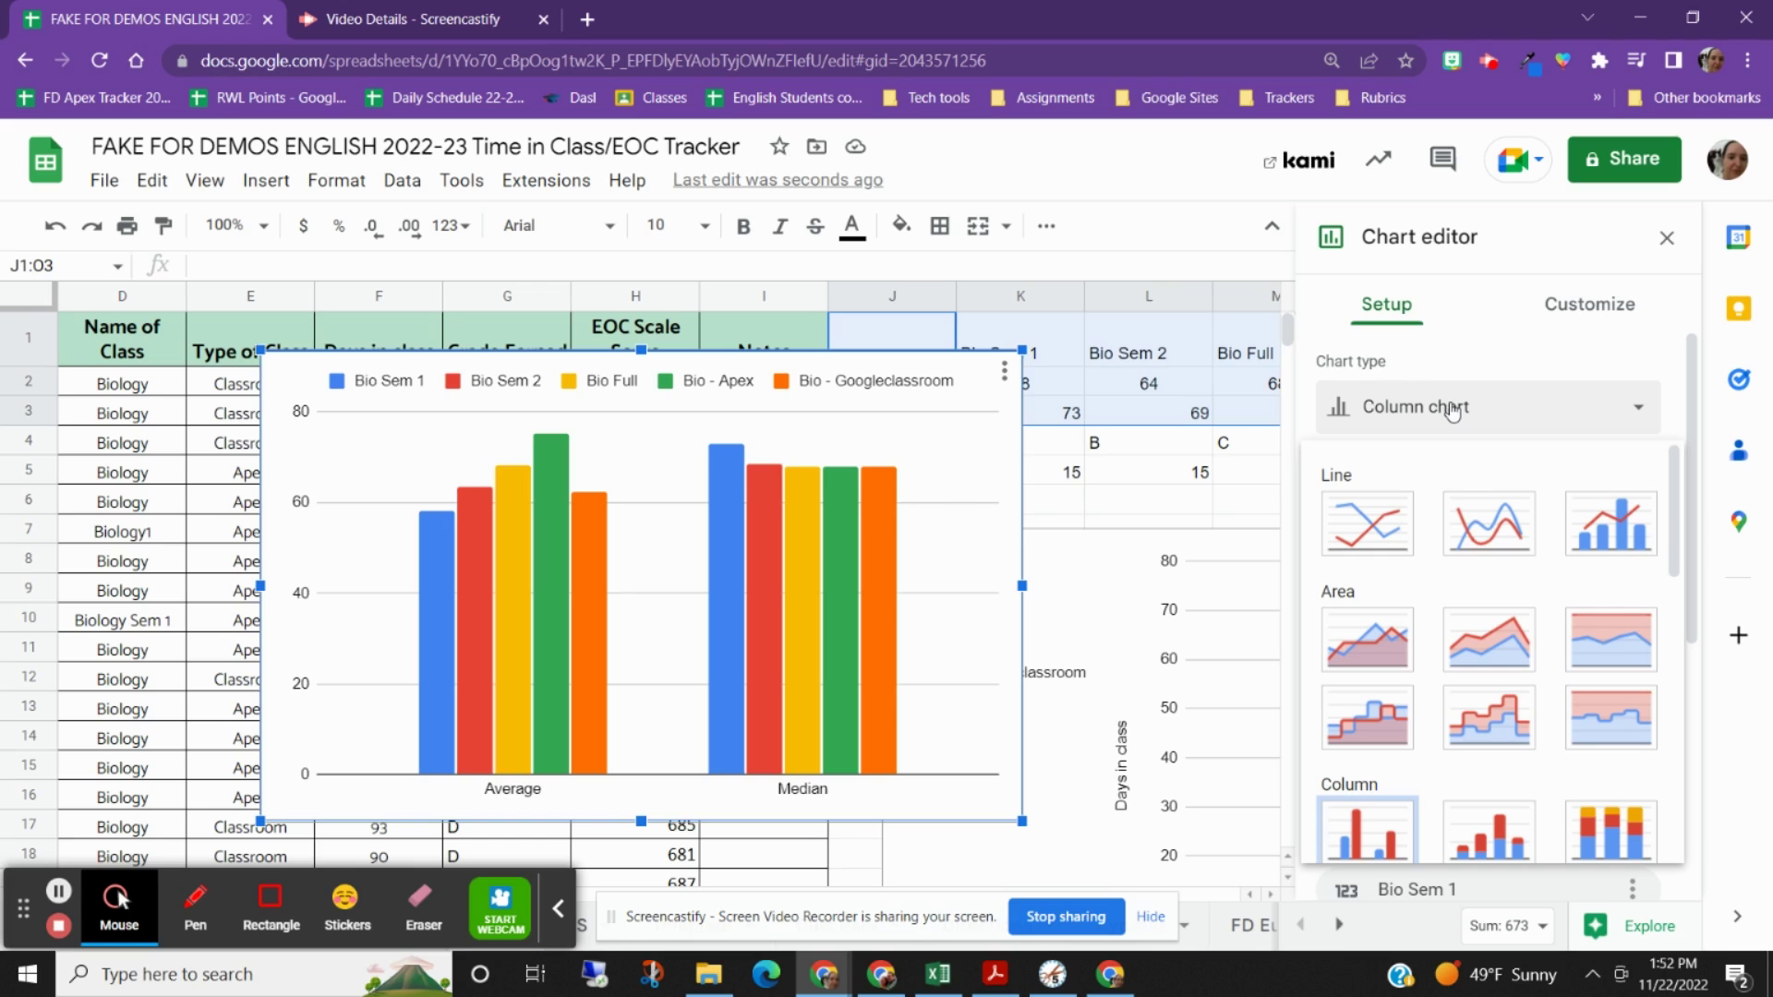
click(1367, 533)
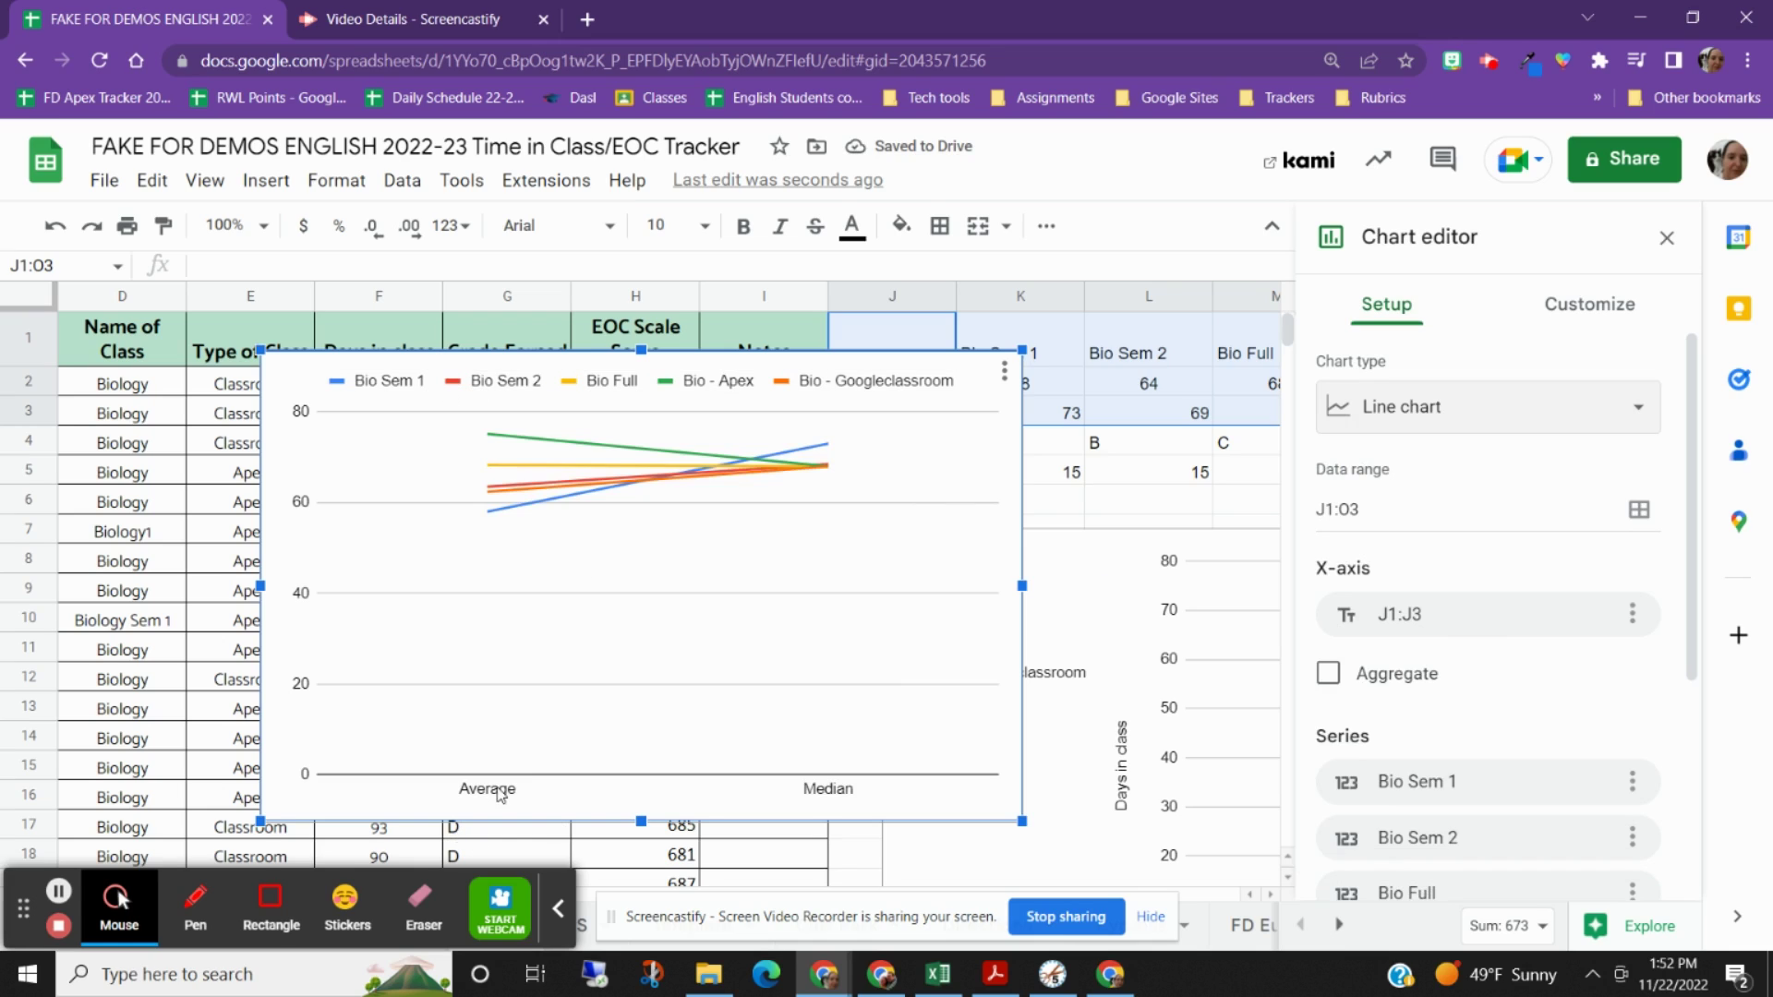
Switch rows and columns so the line chart plots Average and Median by course type, and move the chart off the source data
scroll(1502, 665, down, 4)
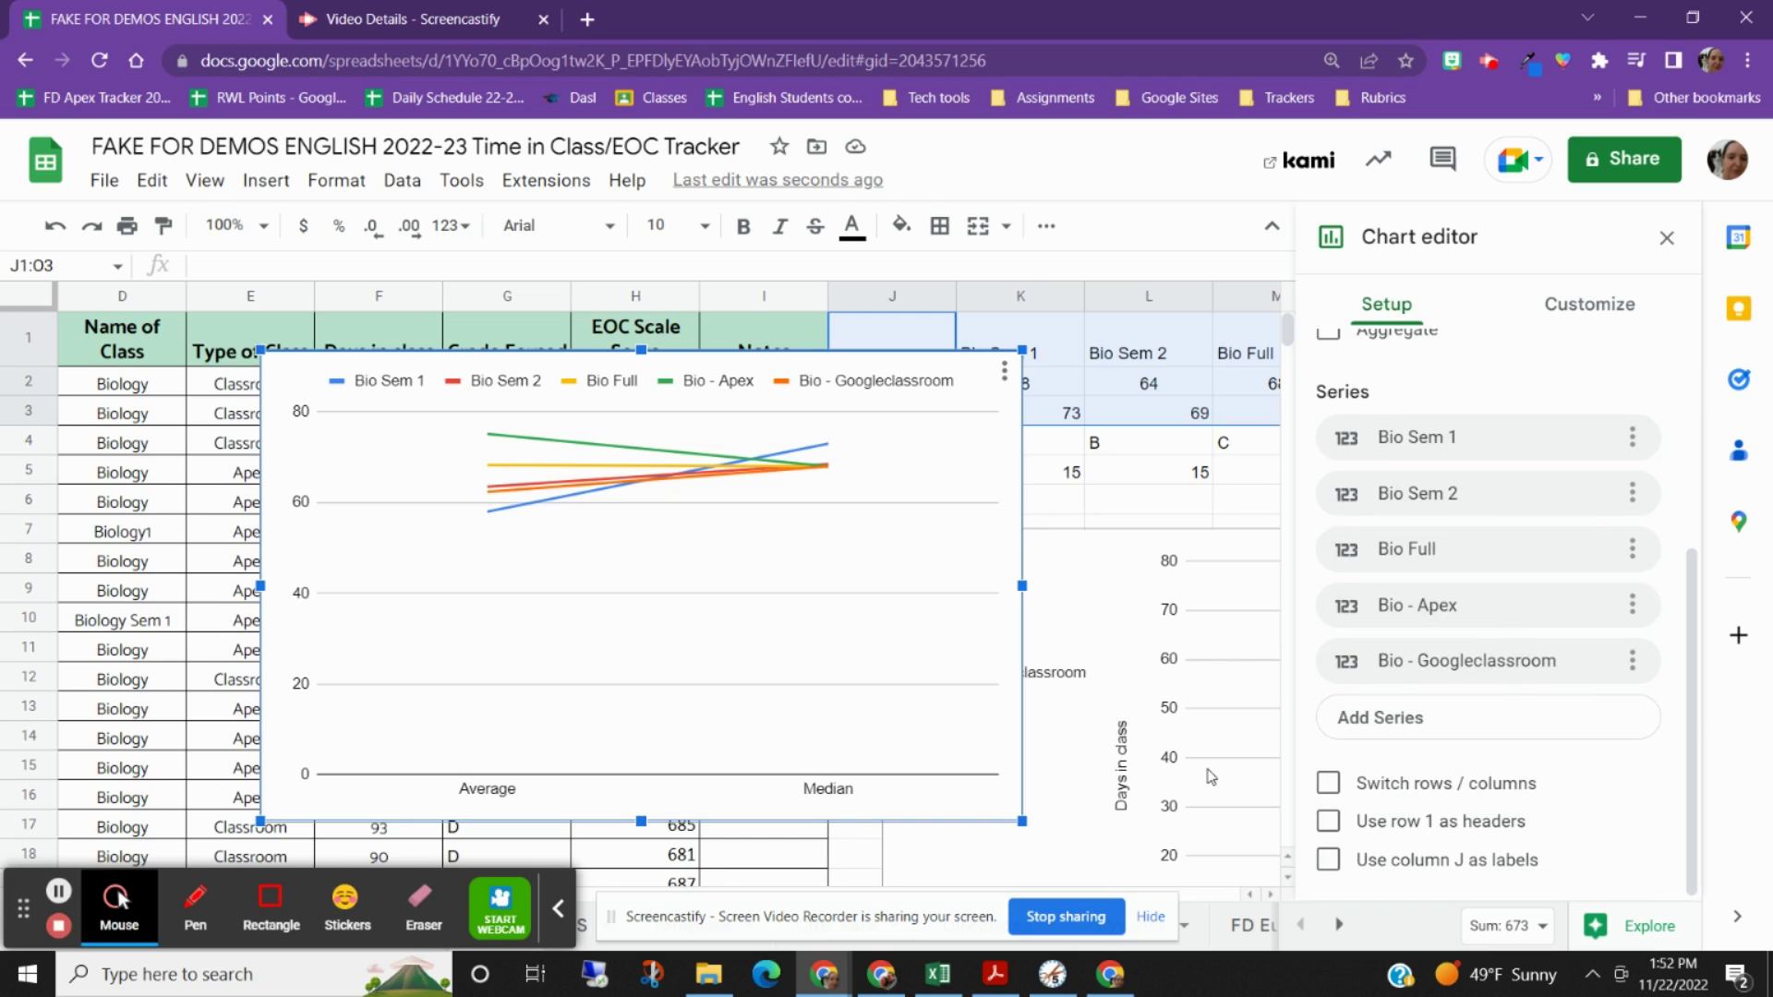
click(1330, 783)
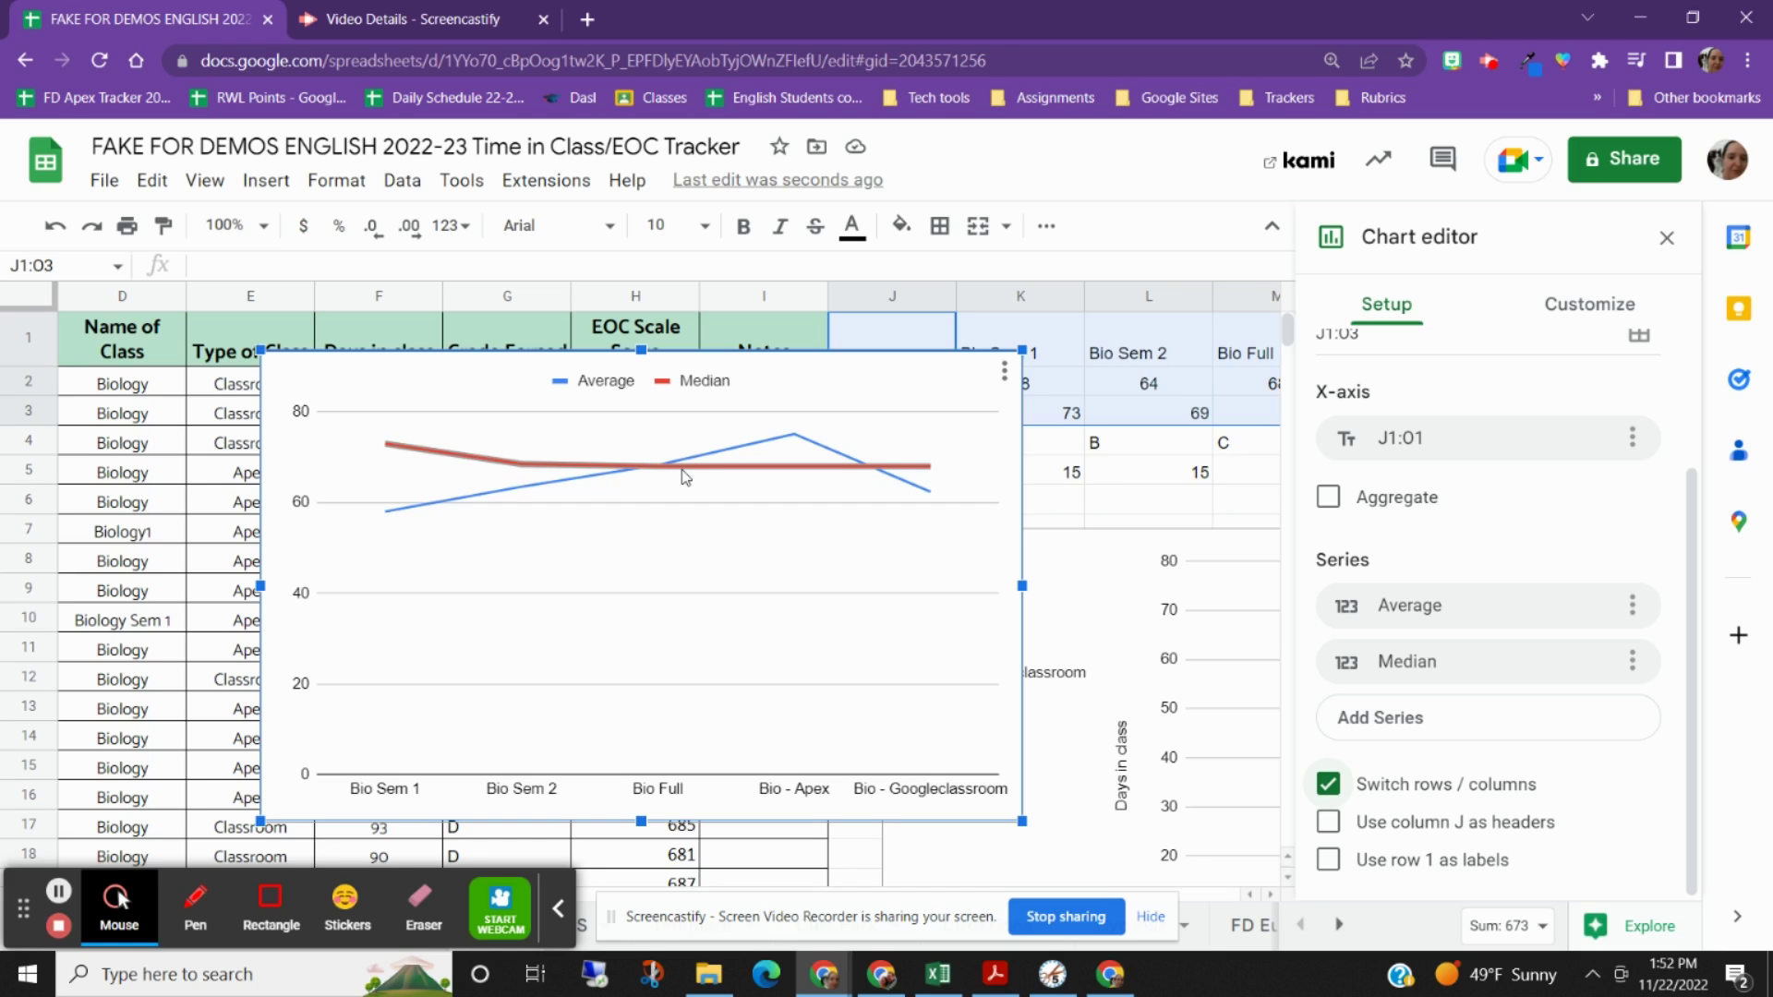
drag(862, 386, 696, 383)
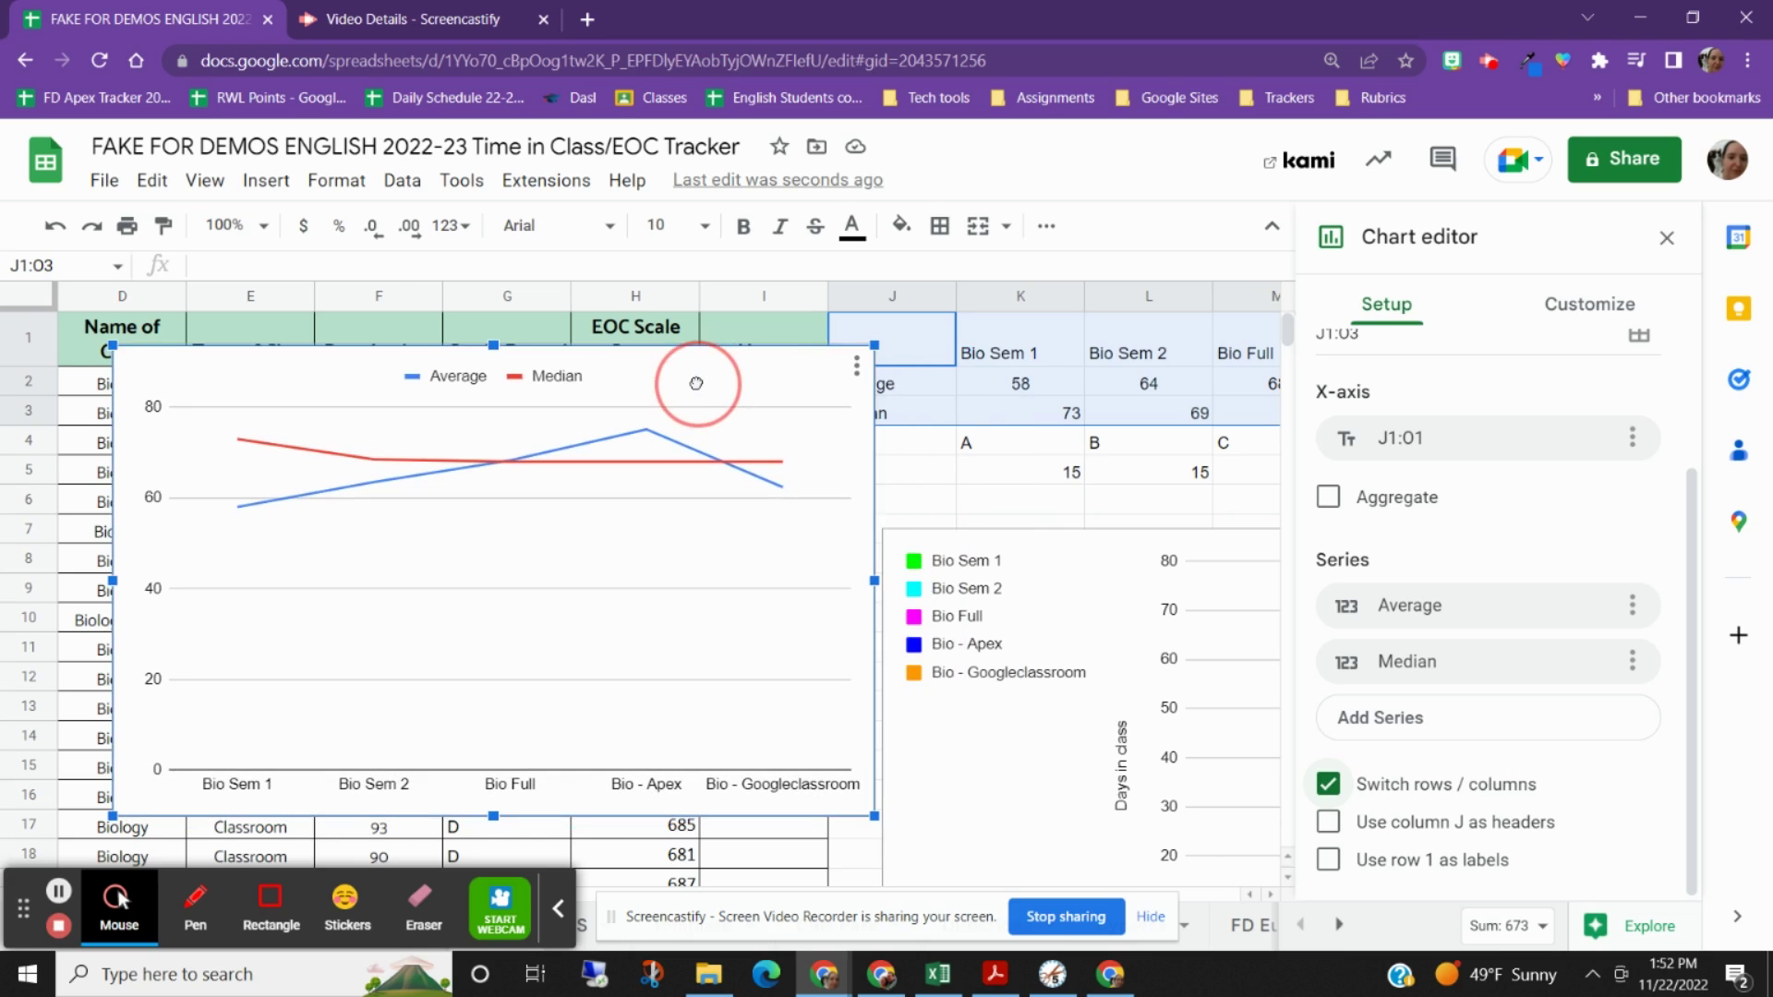
Try the line chart's legend at the Right position and set it to Inside
click(1554, 311)
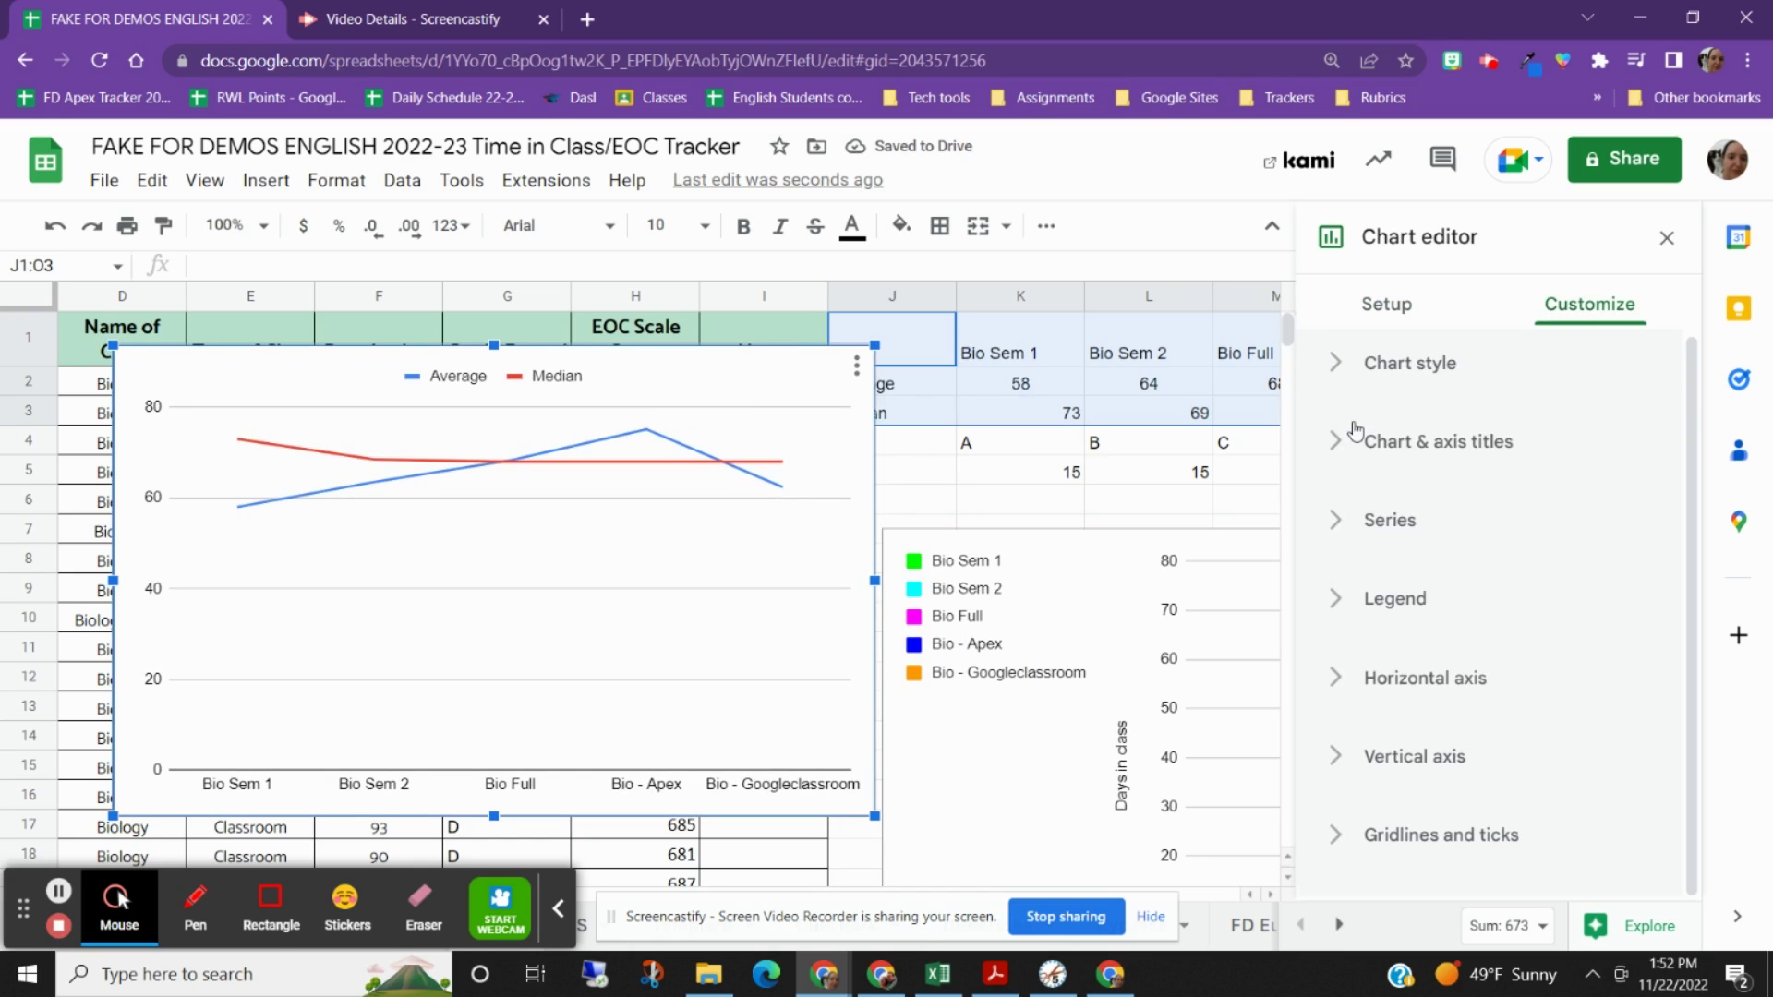
click(1339, 526)
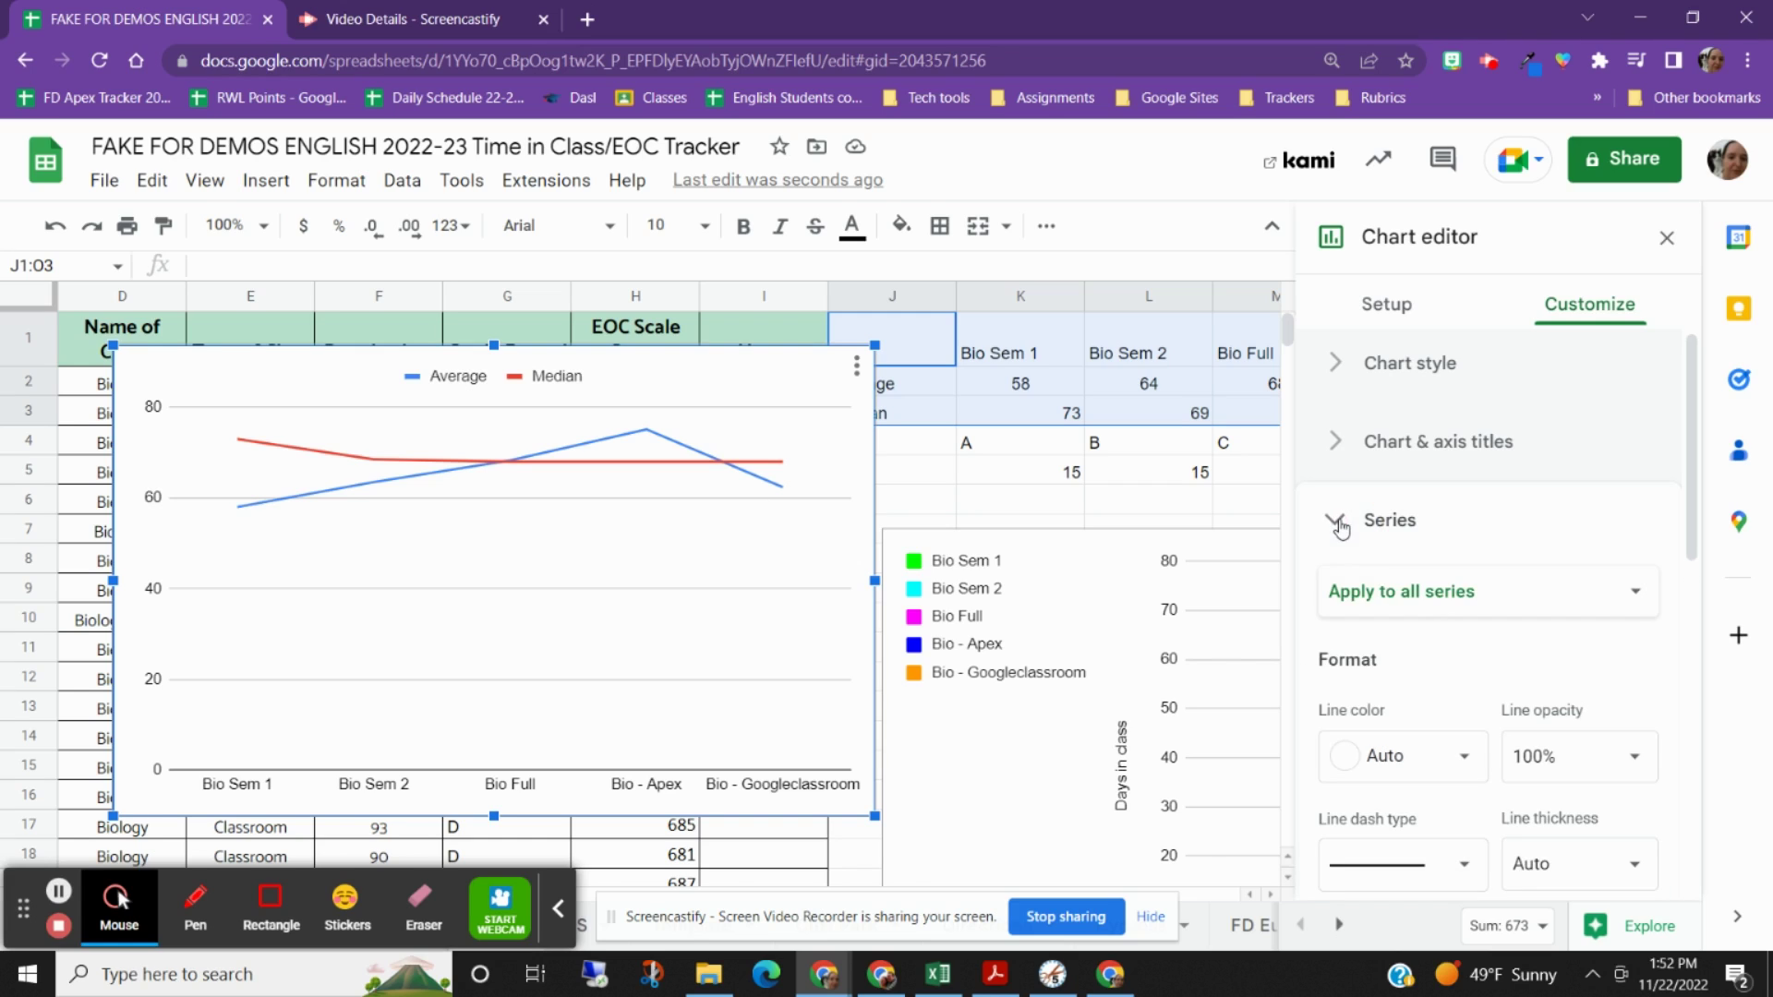
click(1339, 525)
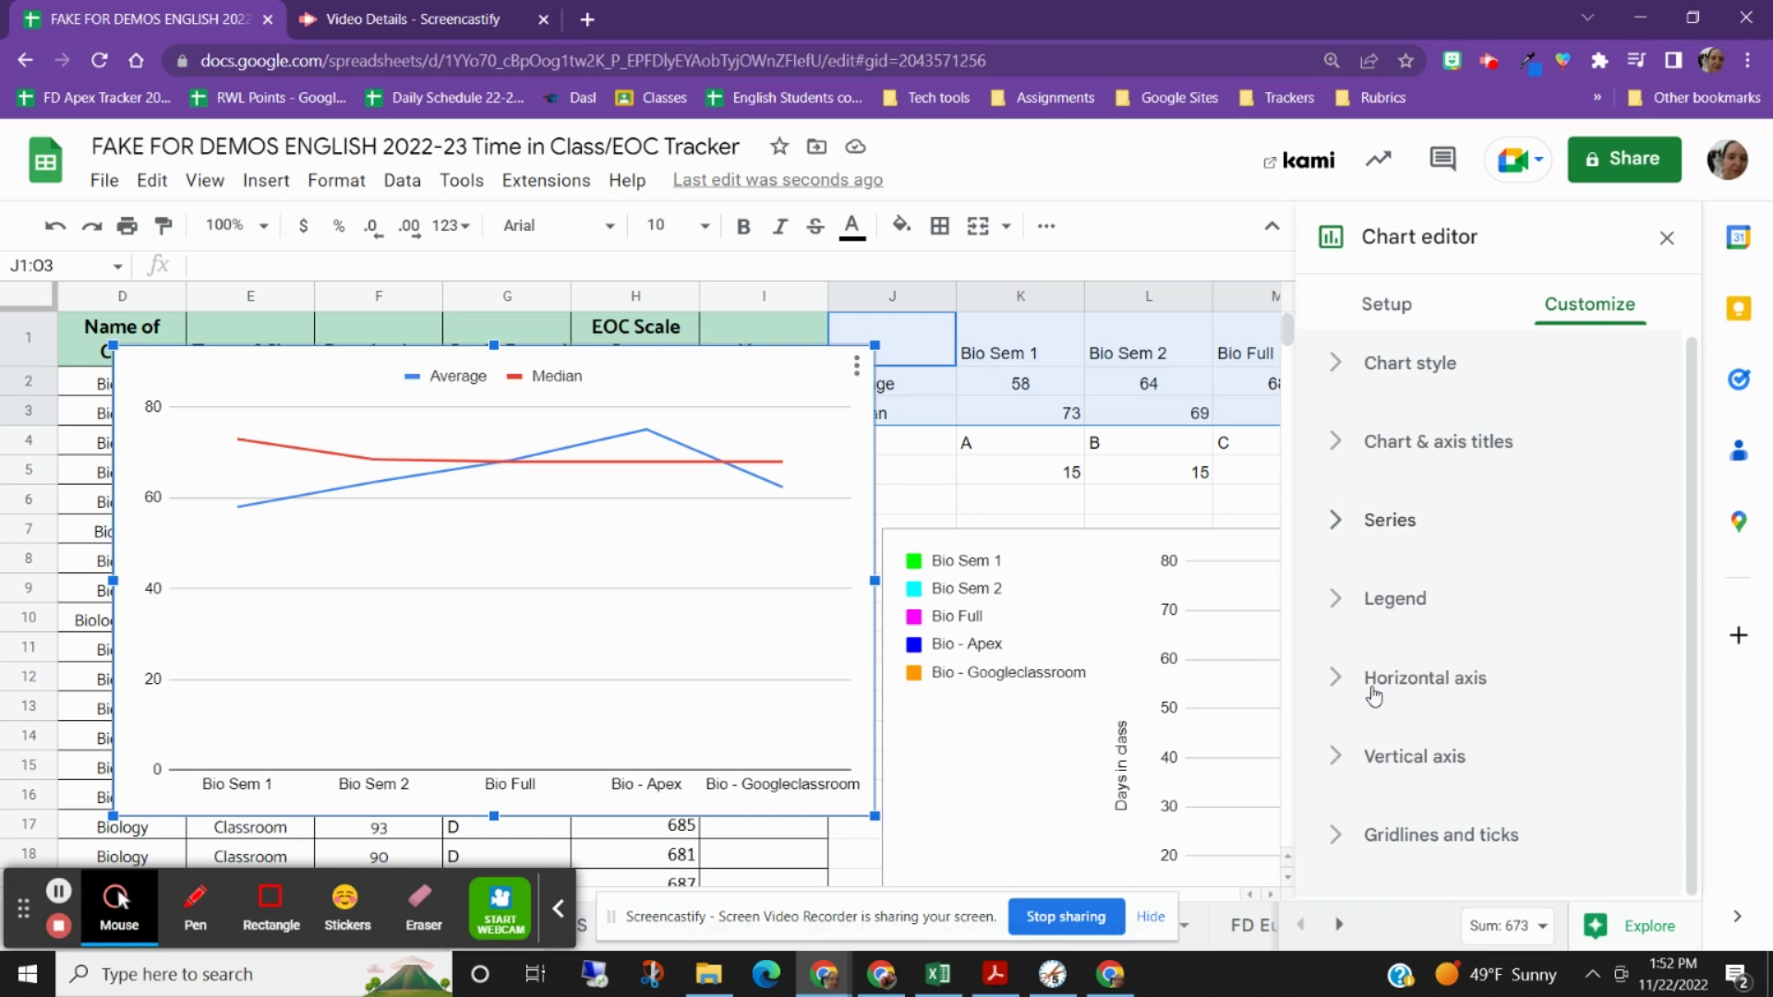
click(1348, 601)
scroll(1526, 685, down, 4)
scroll(1561, 672, up, 2)
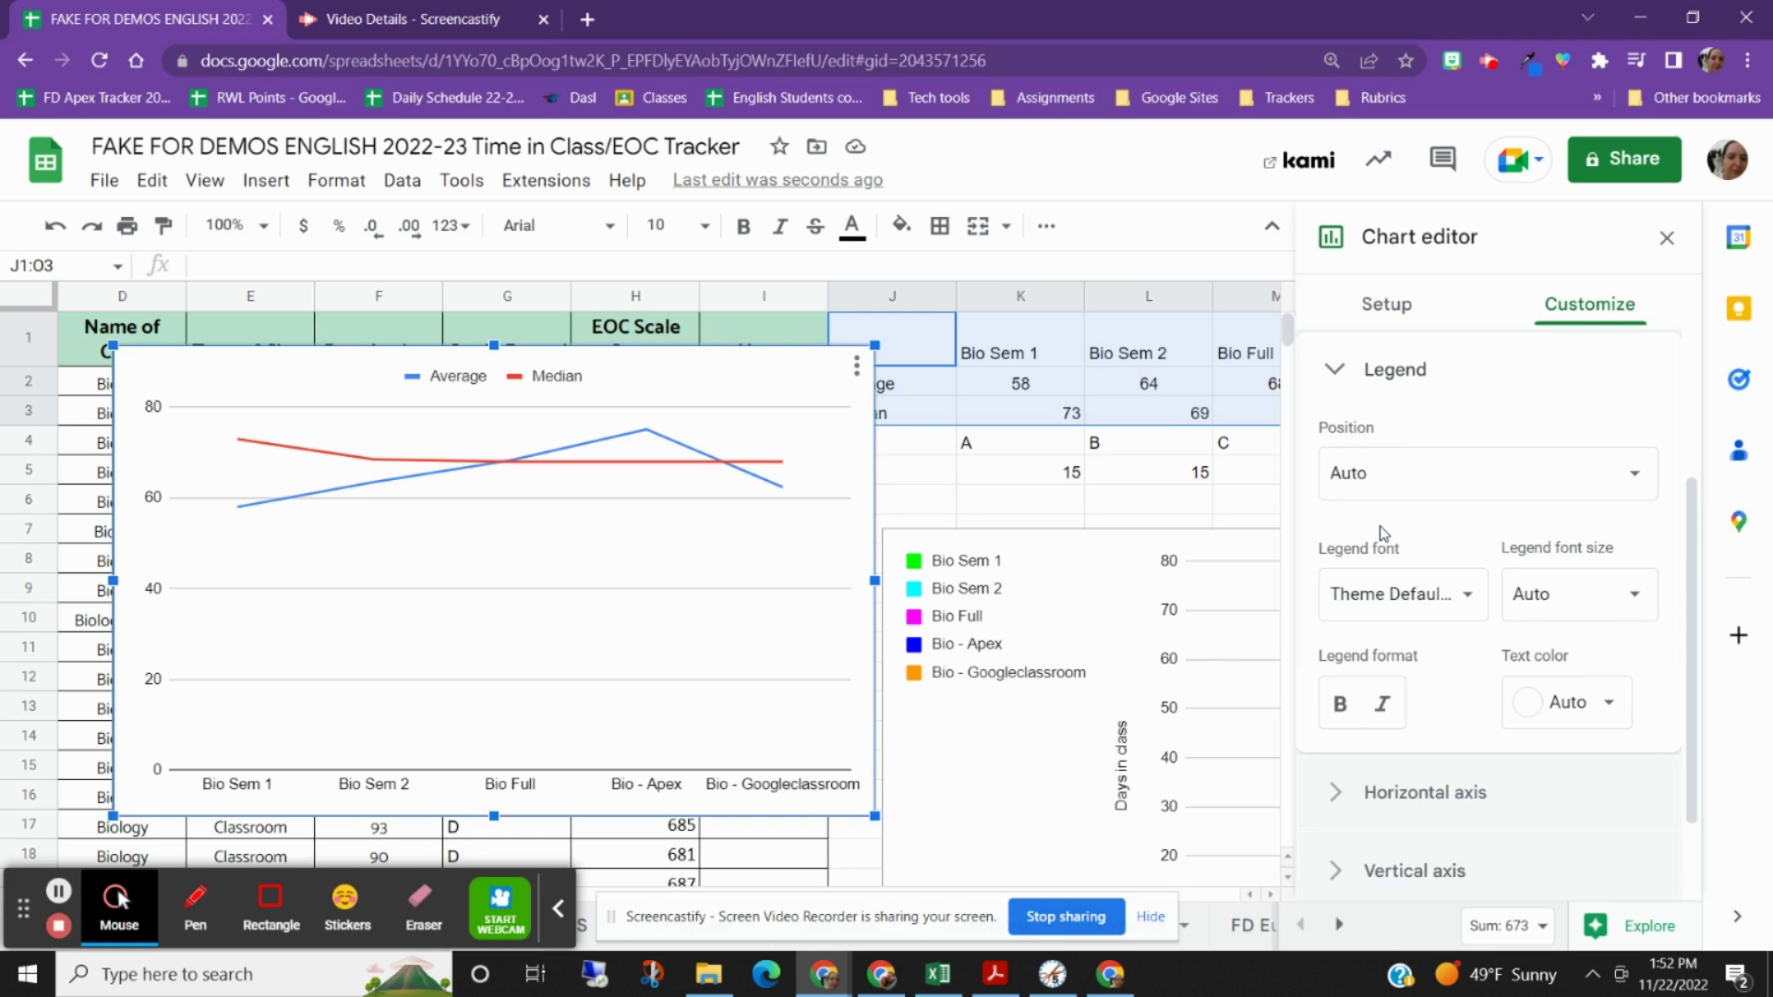
click(1602, 494)
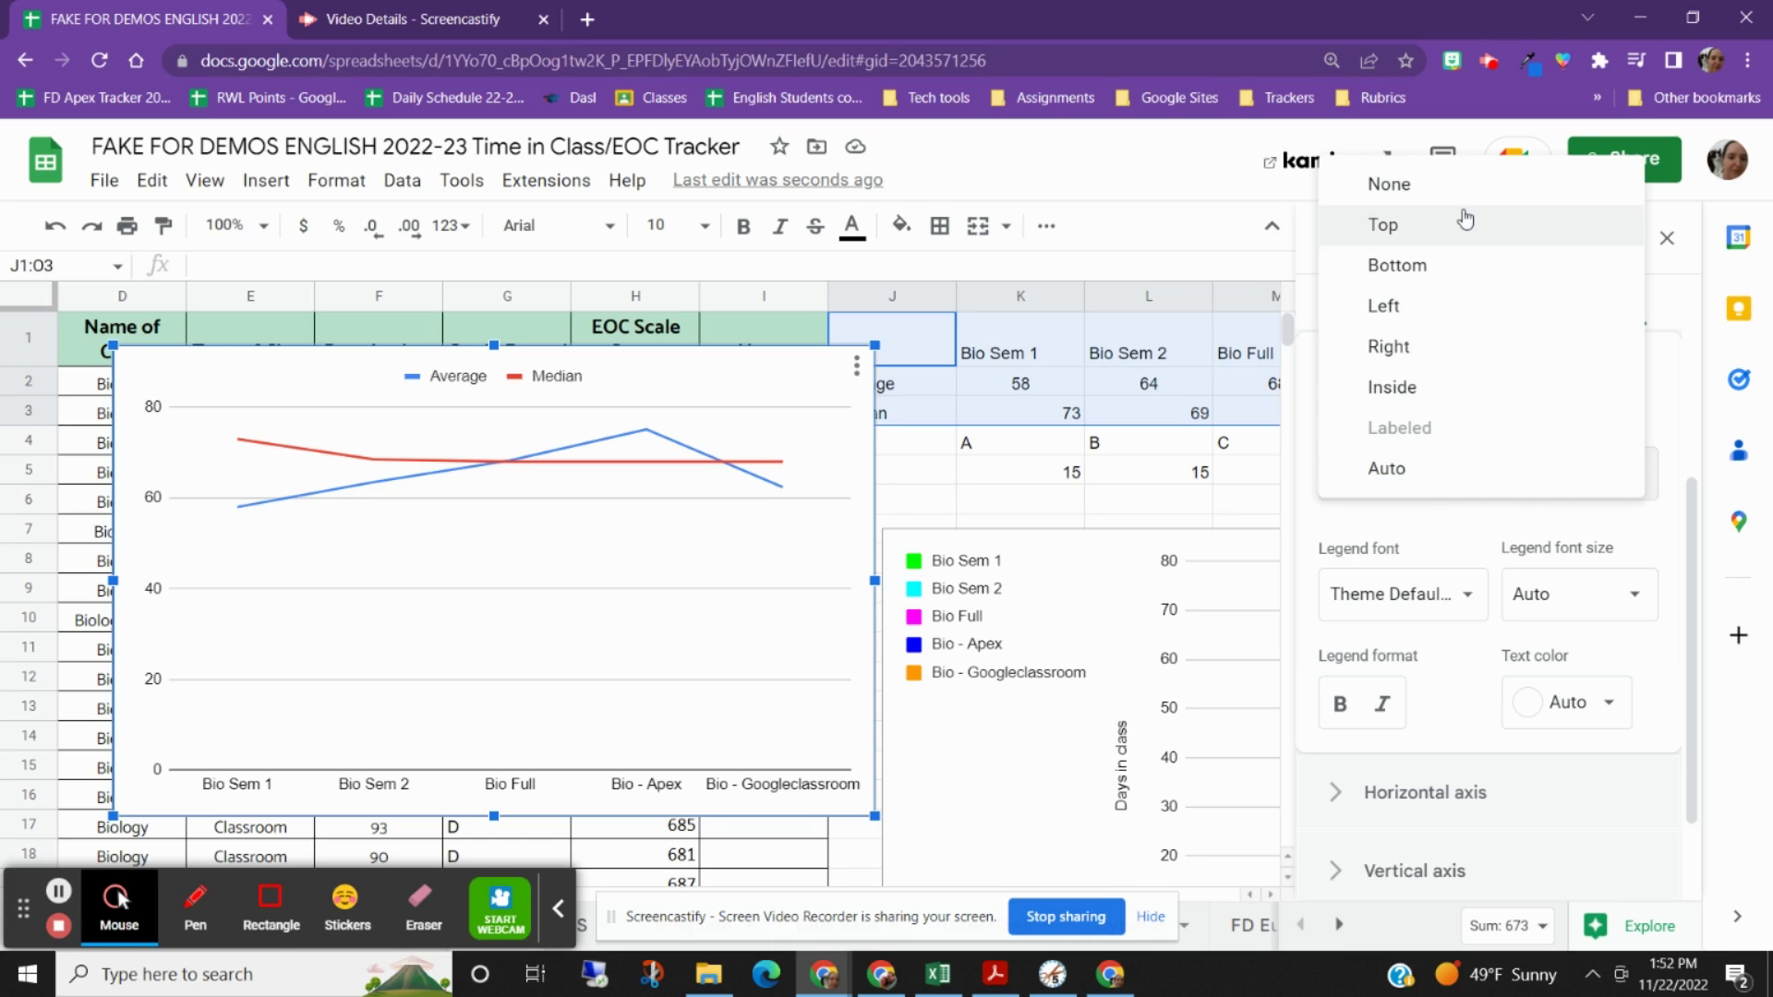
click(1426, 351)
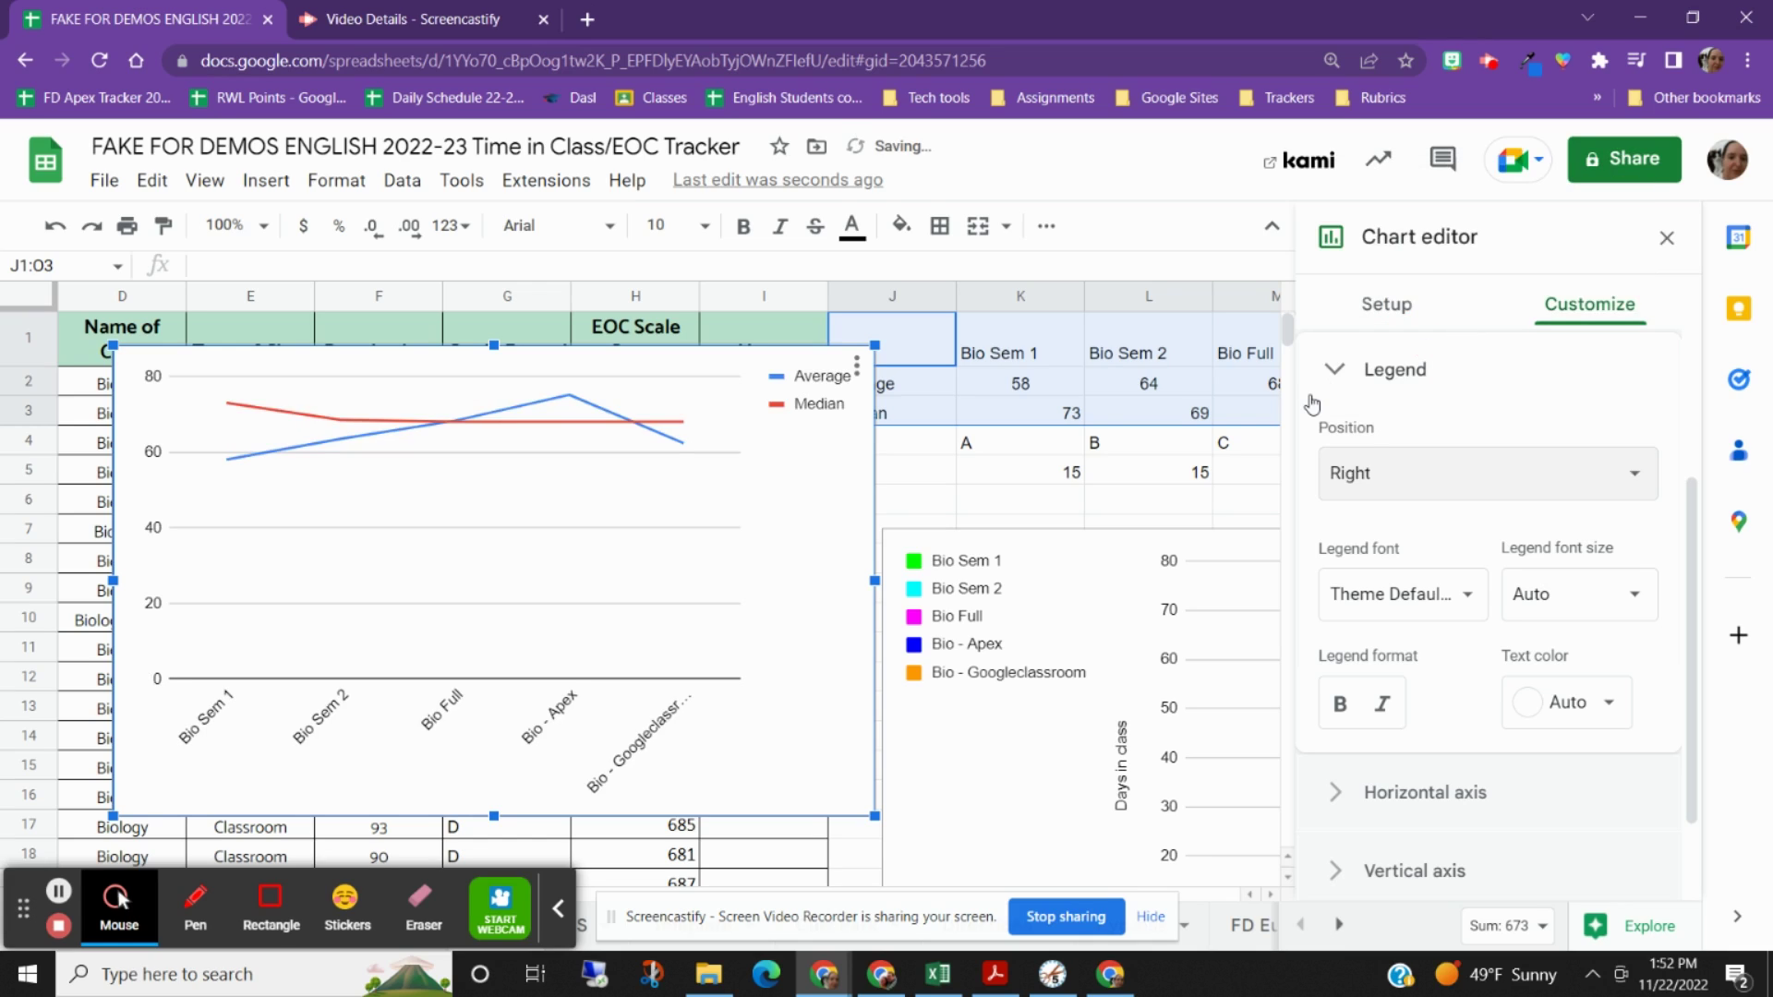
click(1402, 480)
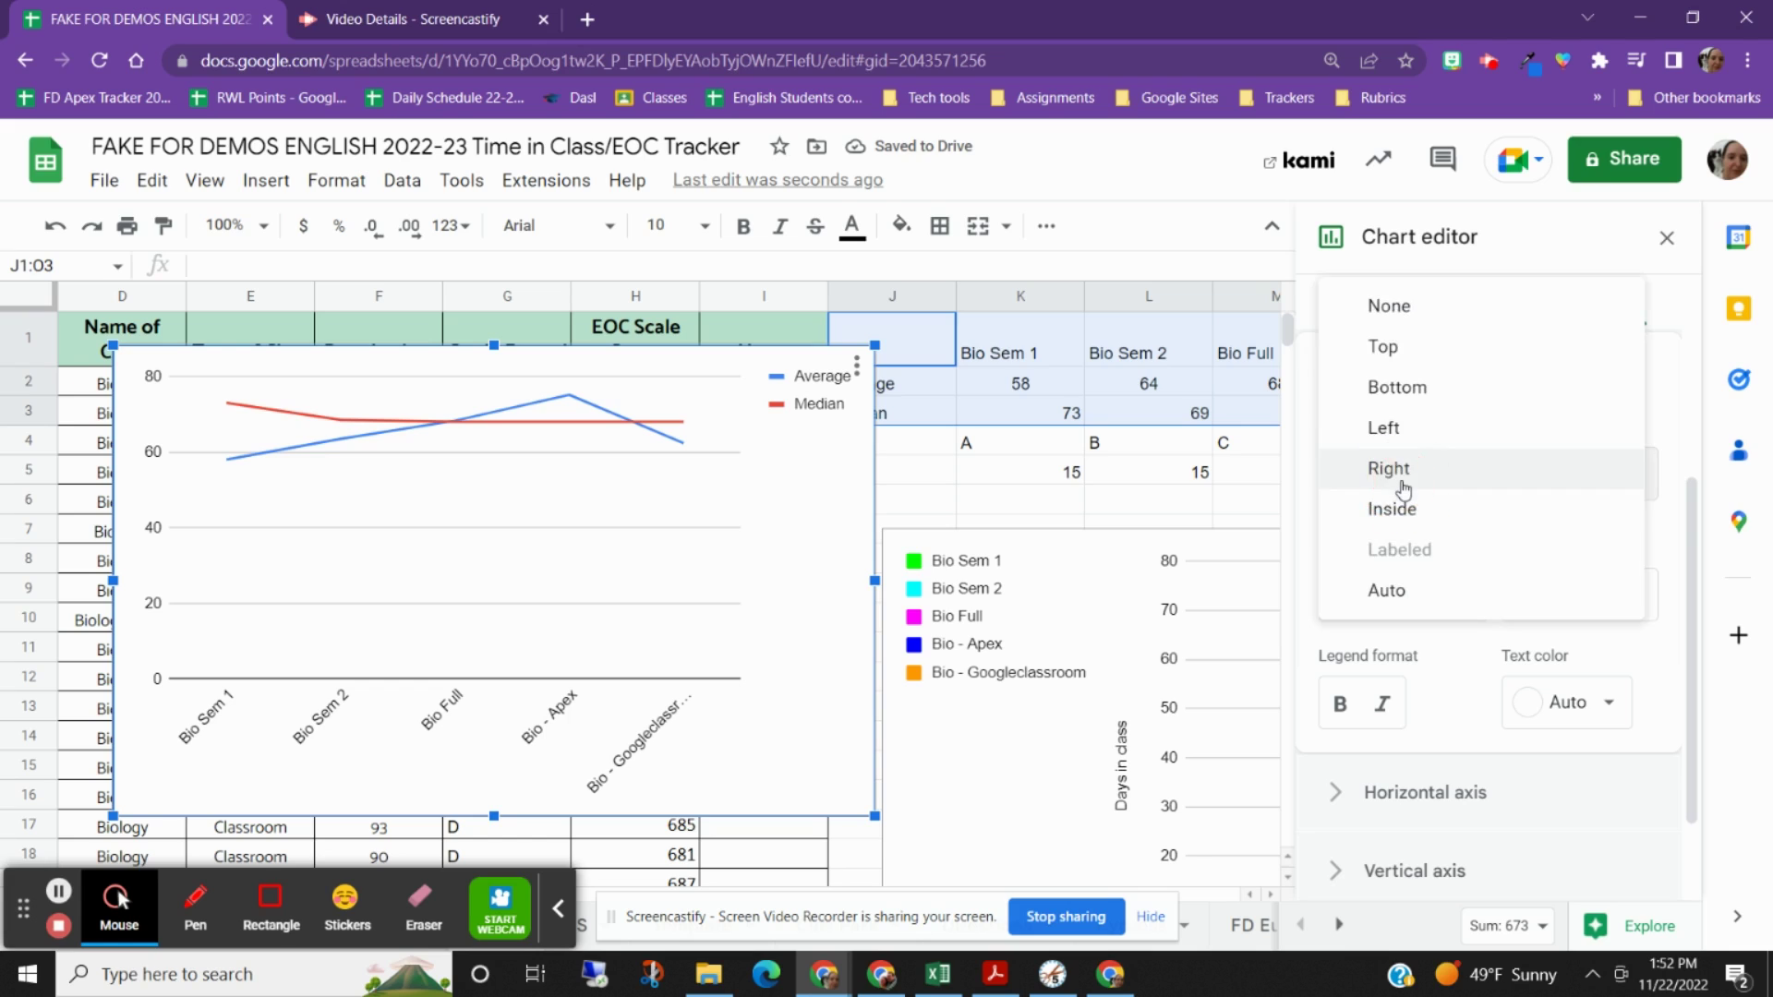
click(1405, 522)
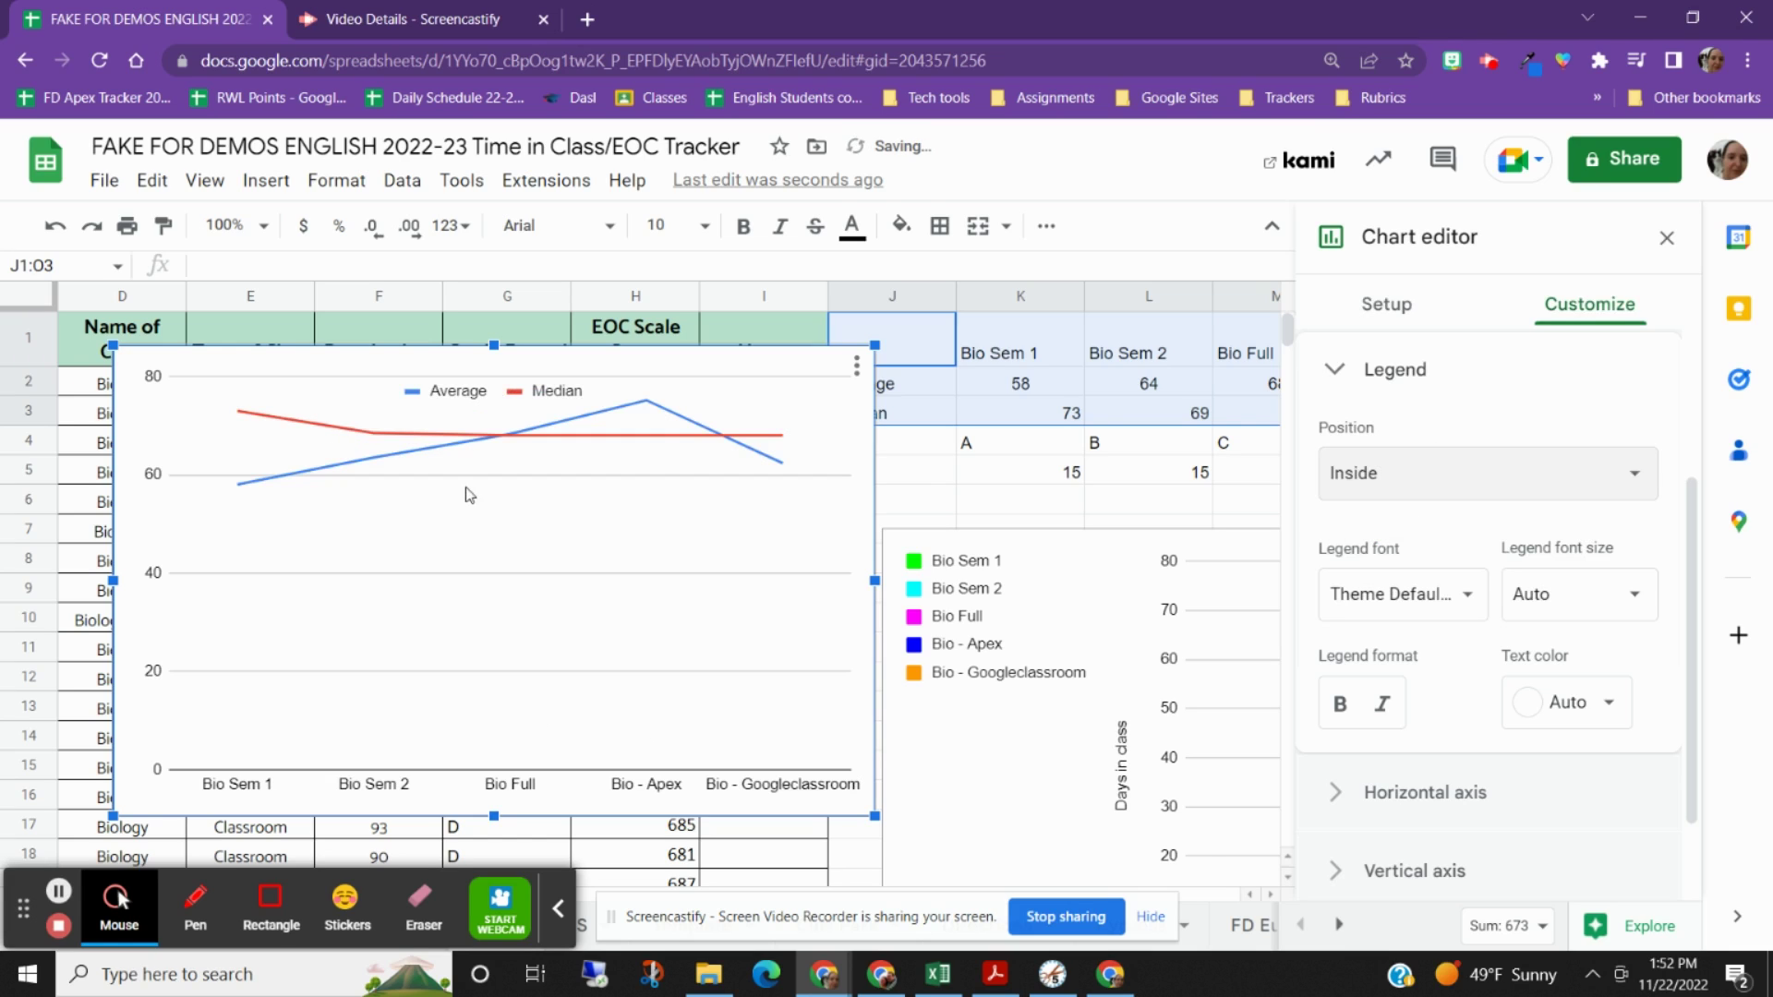
Examine the line chart's vertical axis formatting options, including label font, minimum and maximum, and number format
scroll(1547, 642, down, 1)
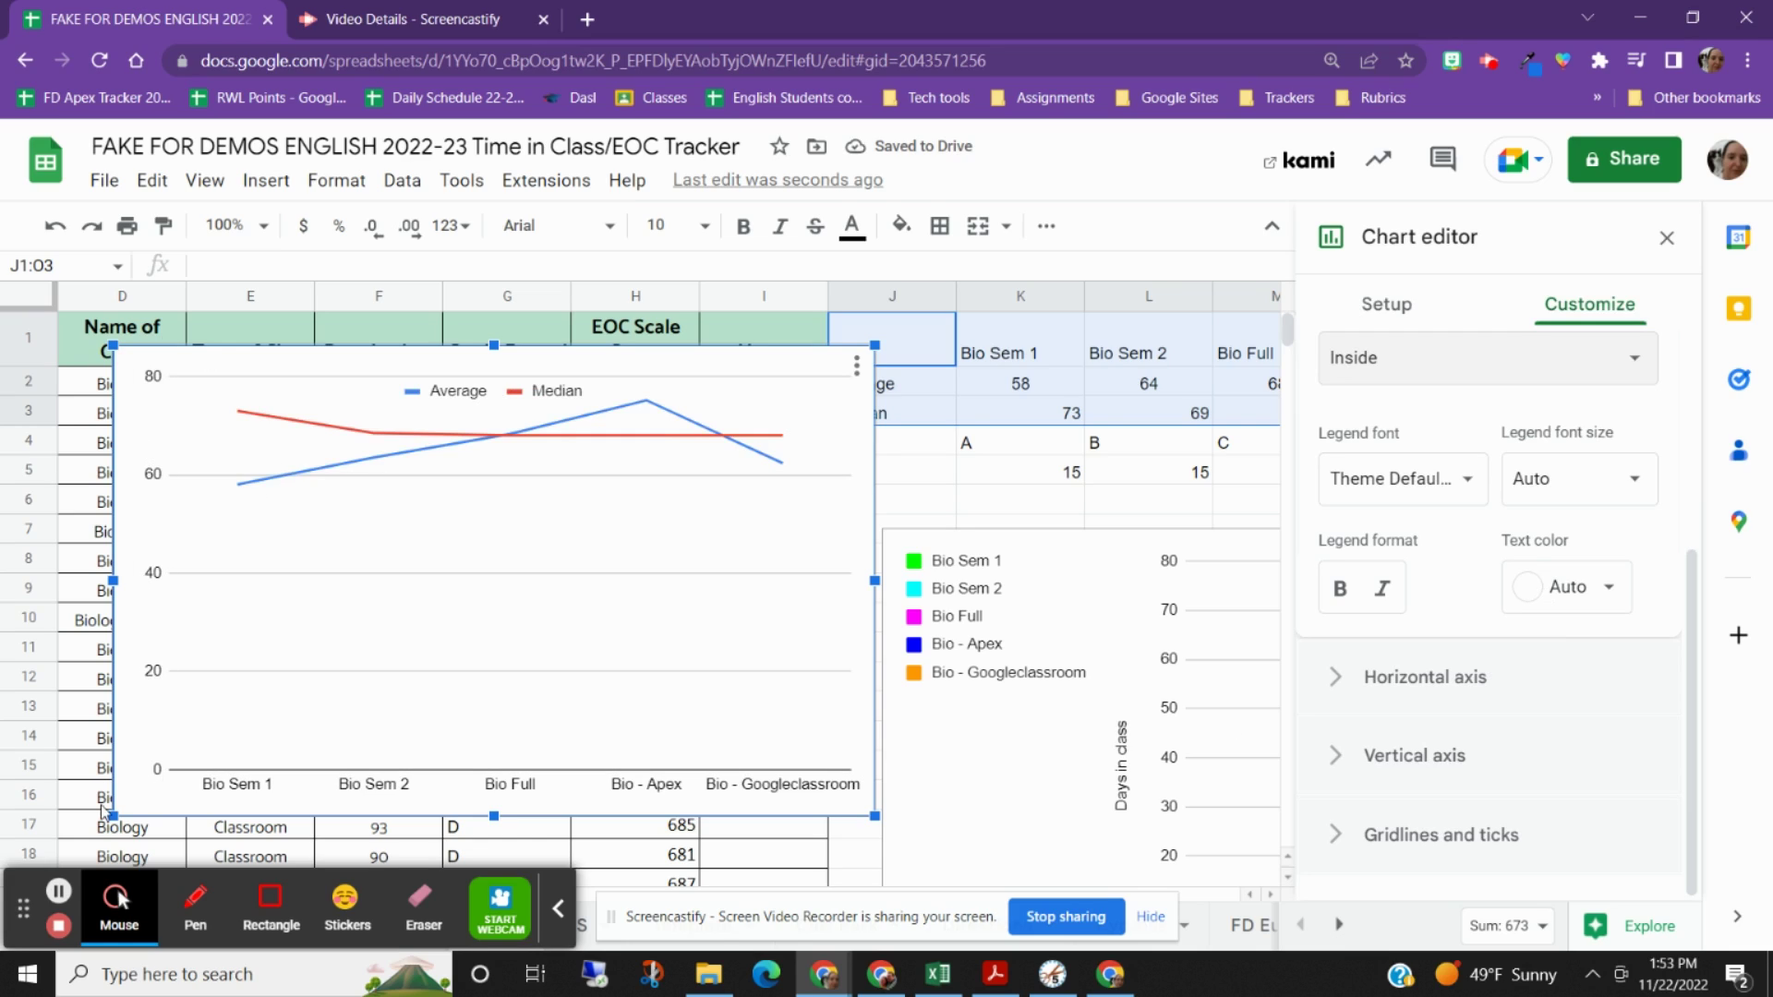
click(1346, 757)
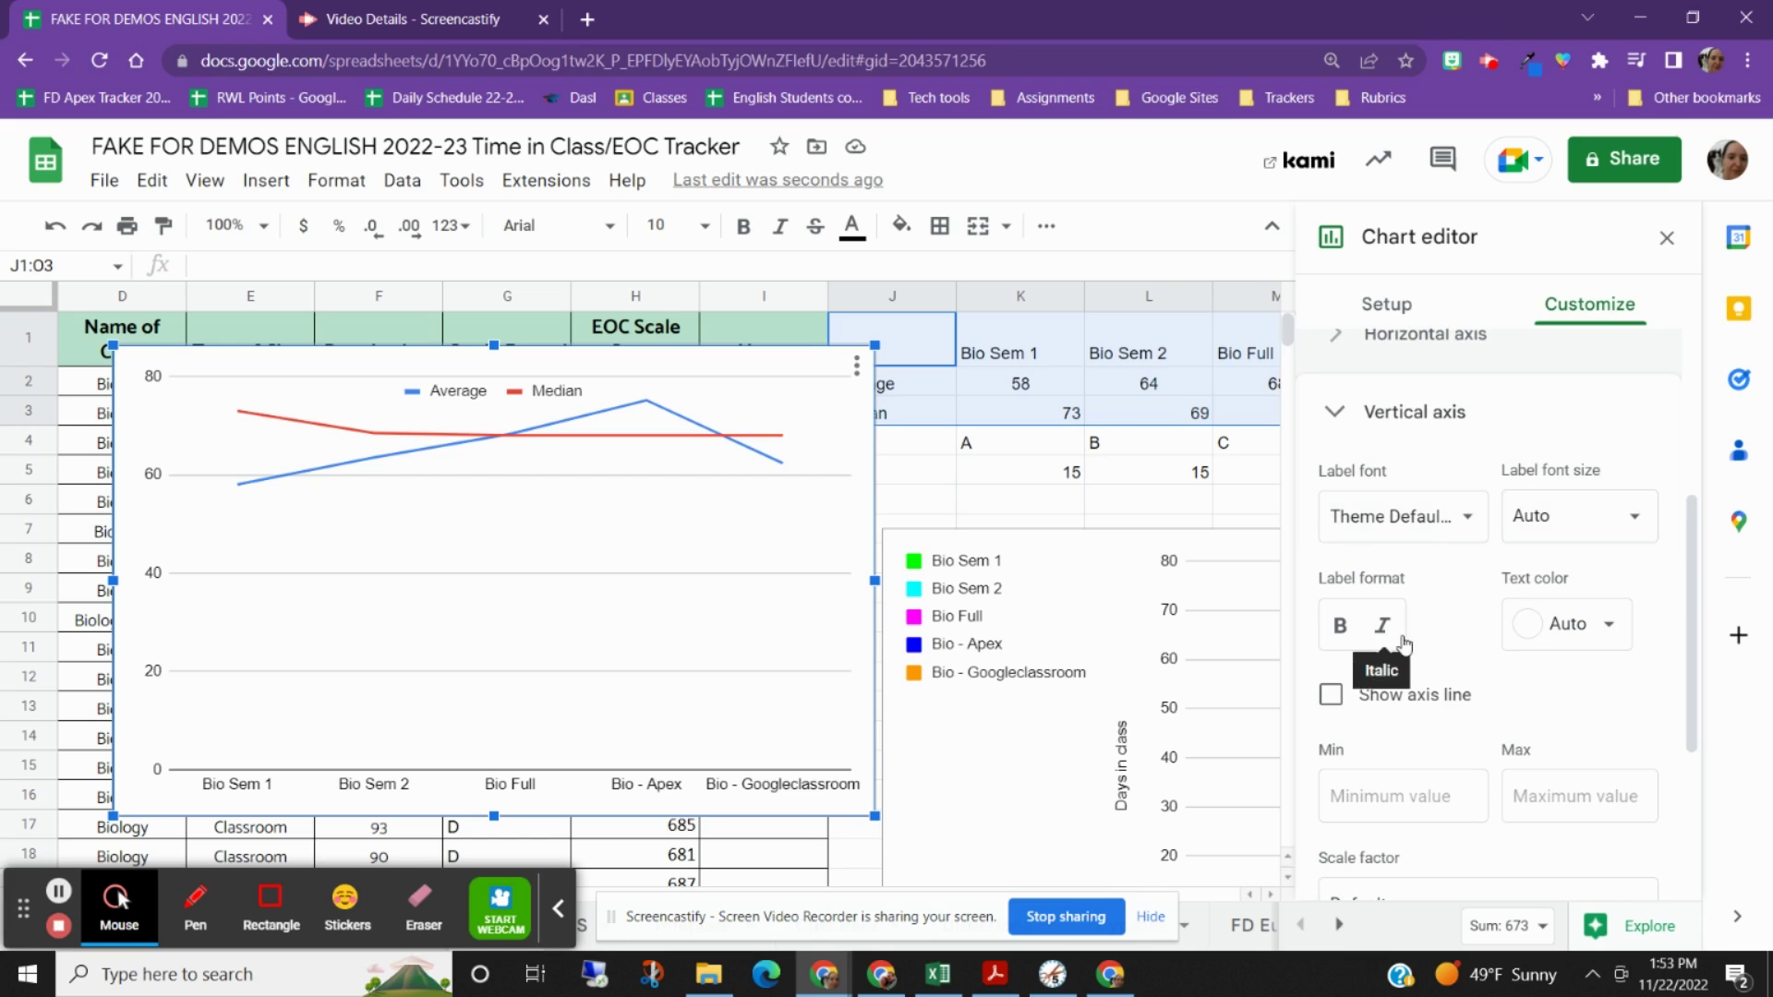
scroll(1441, 637, down, 3)
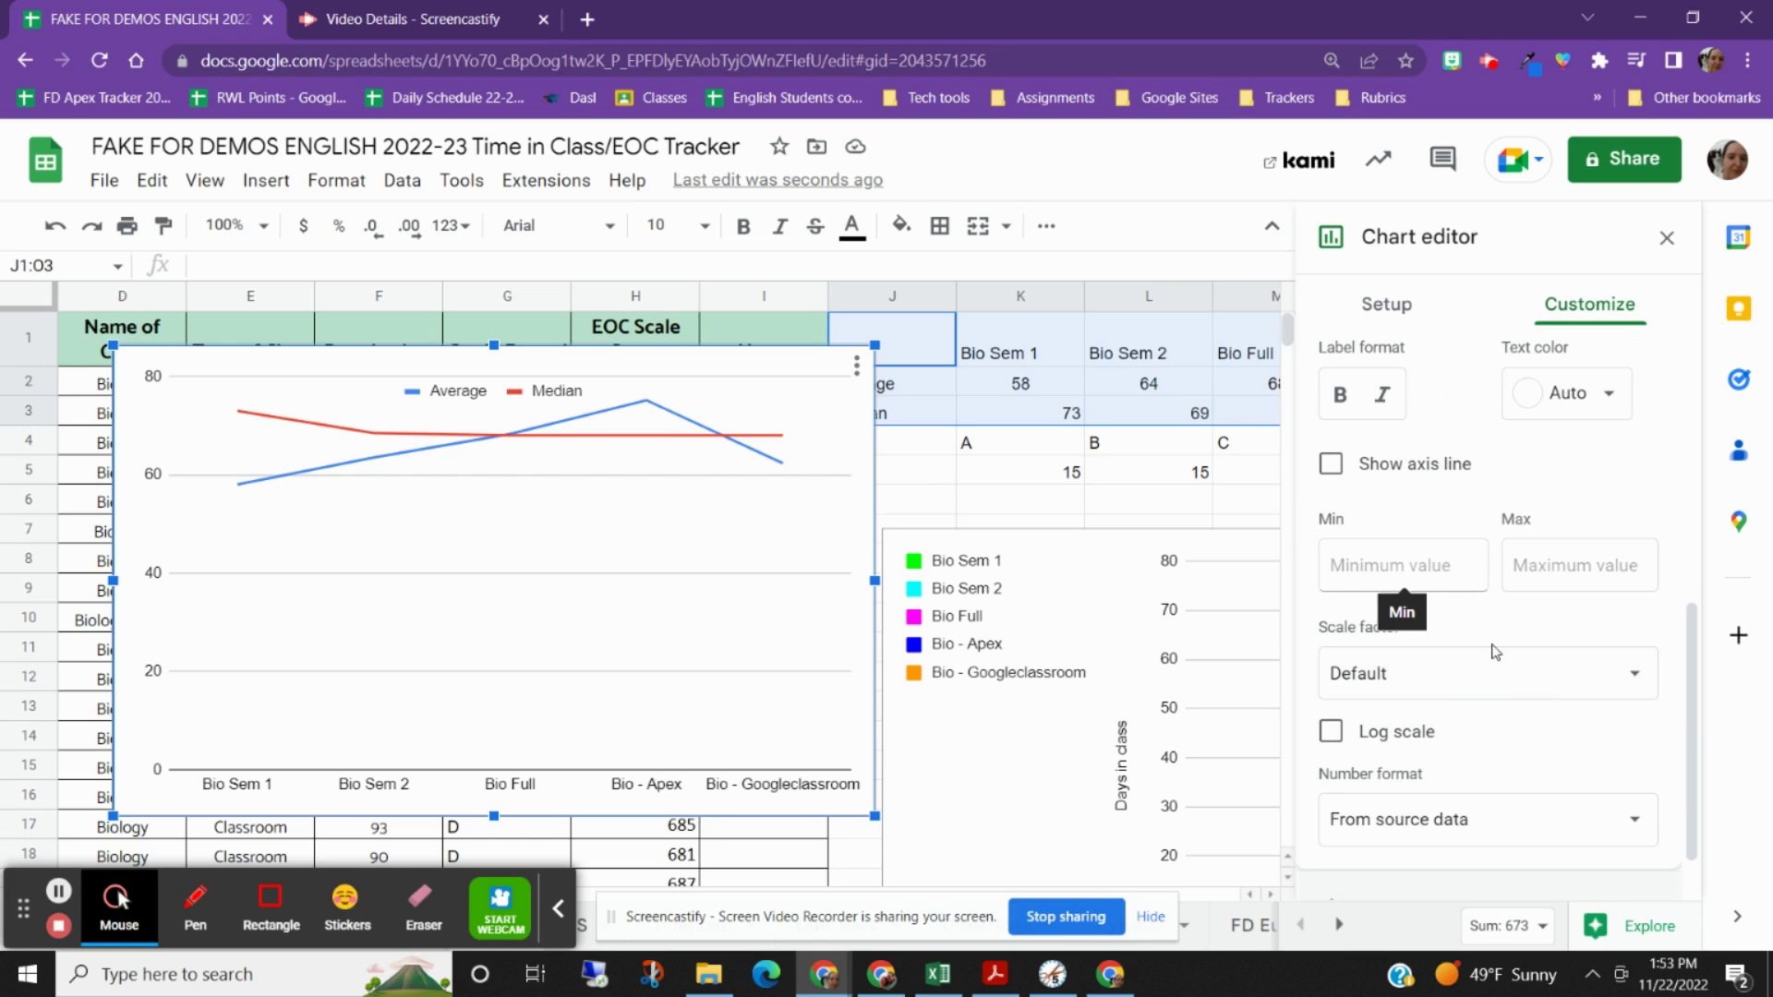
scroll(1583, 681, down, 1)
scroll(1576, 681, up, 3)
scroll(1573, 675, up, 3)
click(1455, 667)
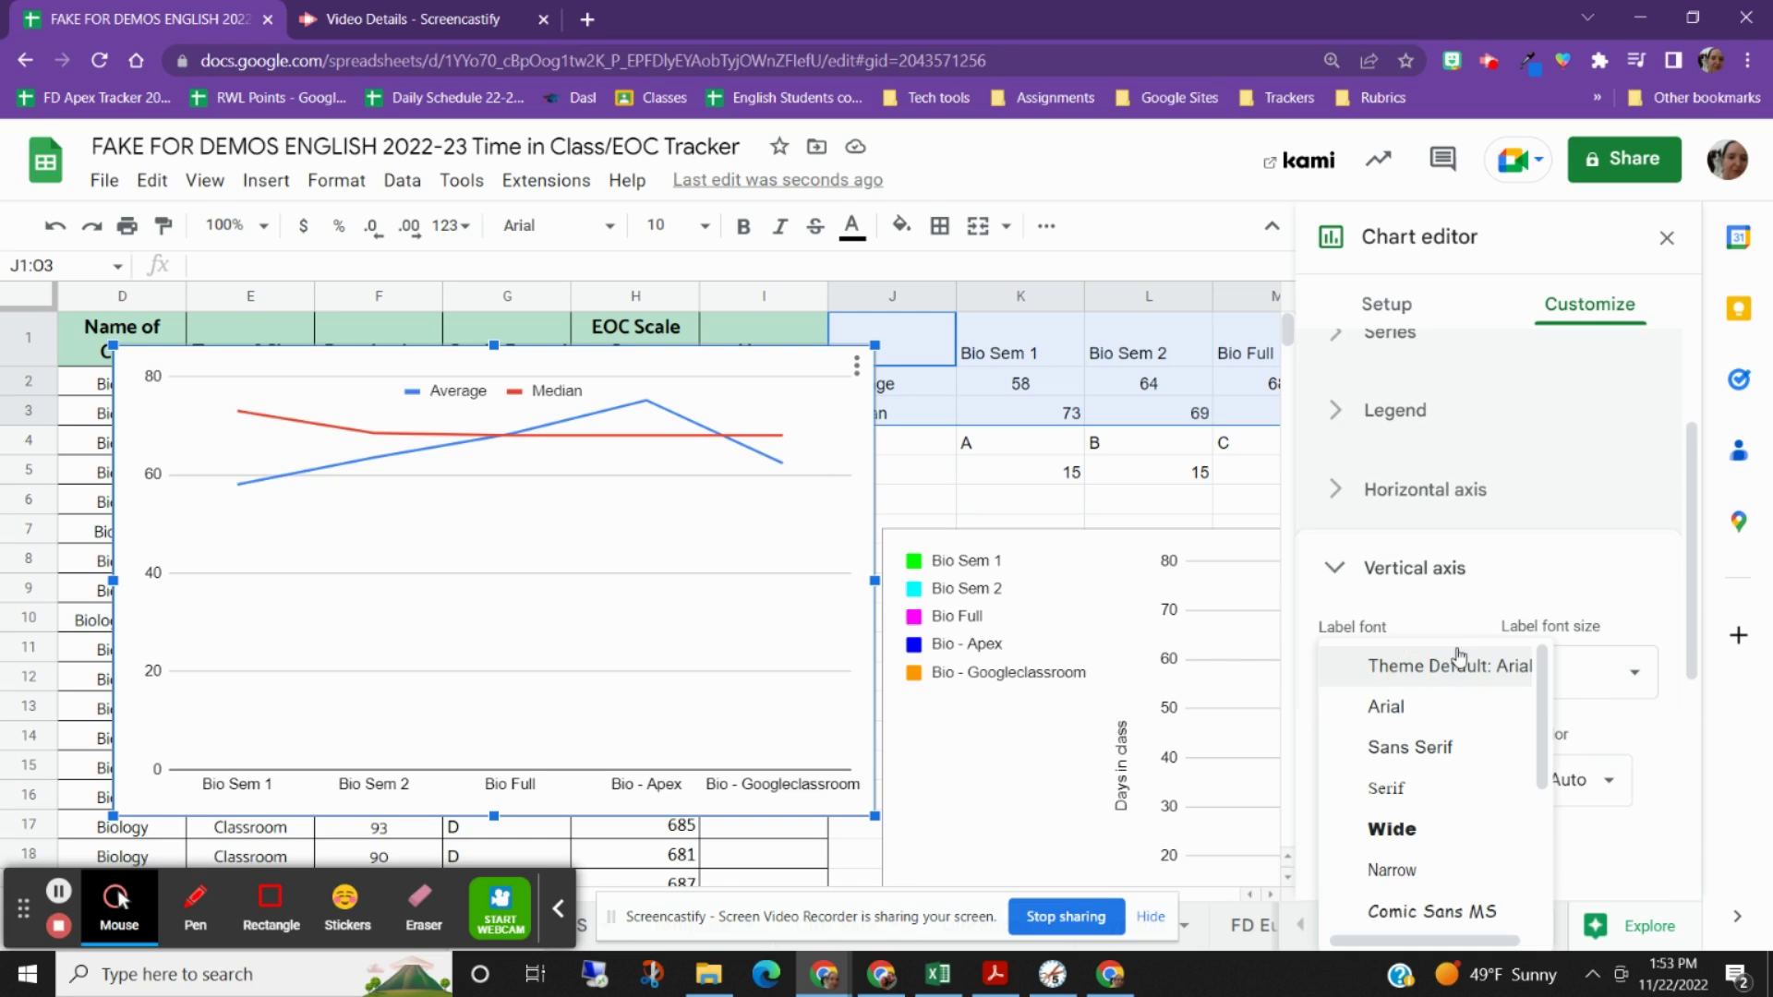
click(1383, 598)
click(1383, 591)
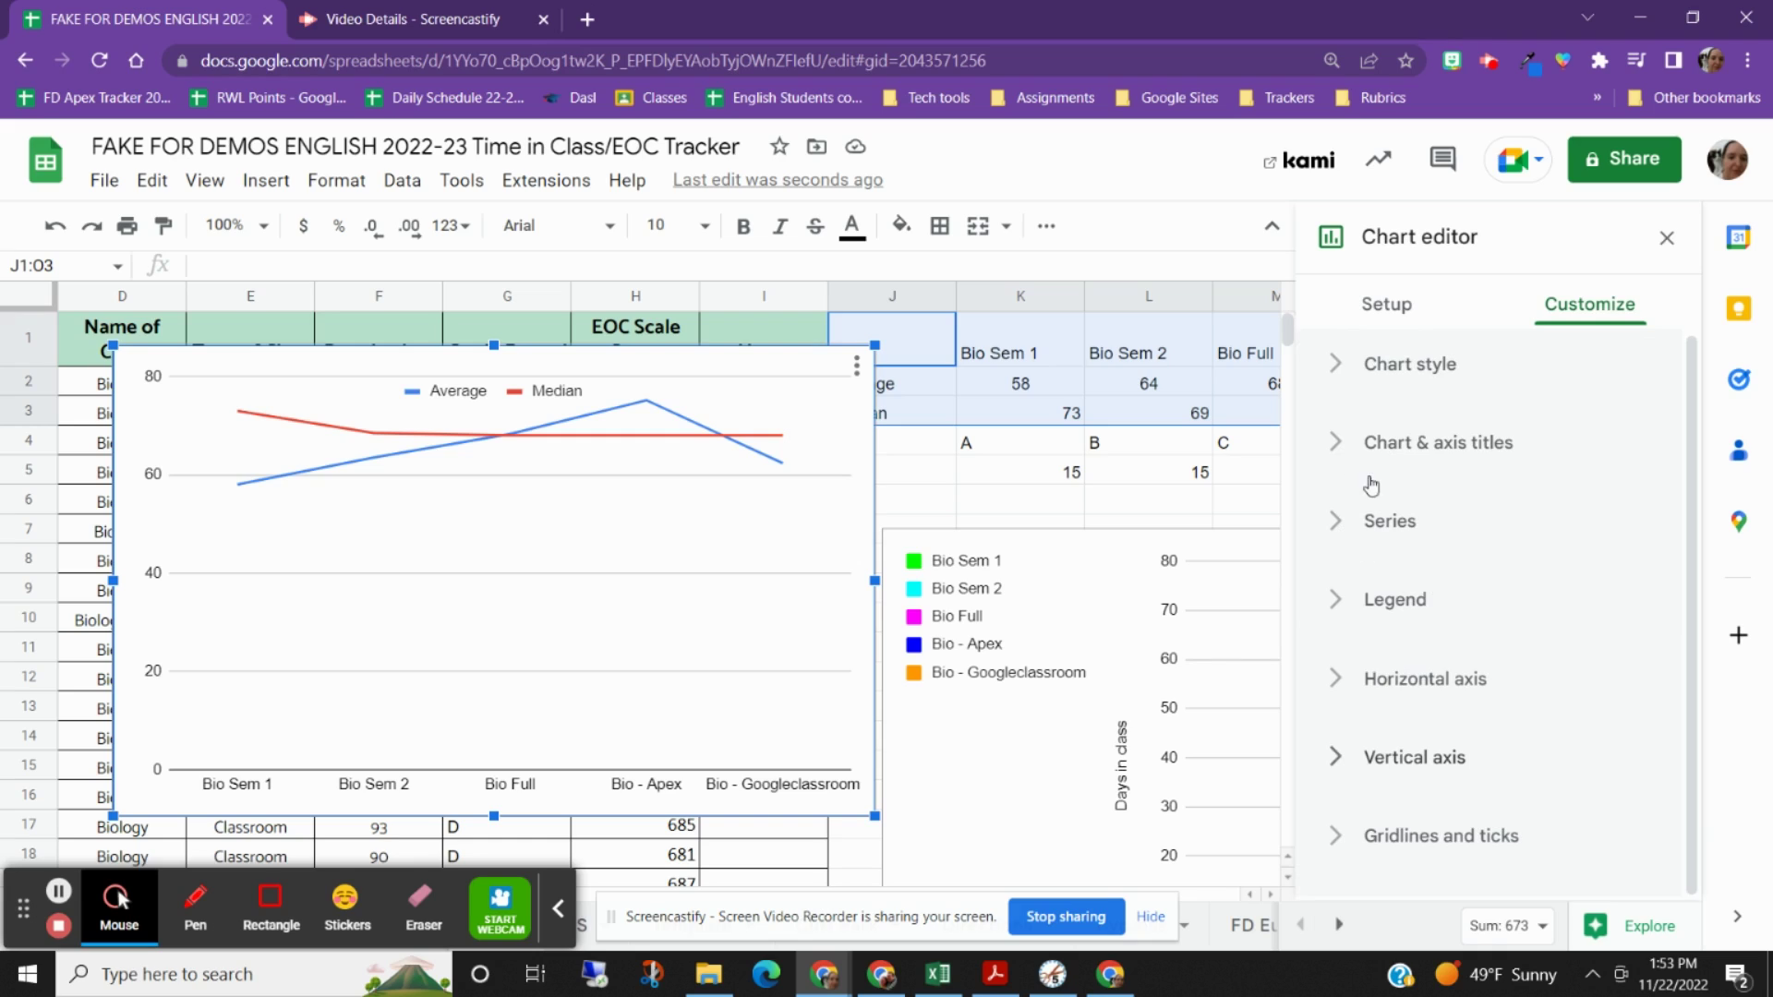
Add the vertical axis title "Days in class" to the line chart and move the chart down to start at row 10
click(1328, 460)
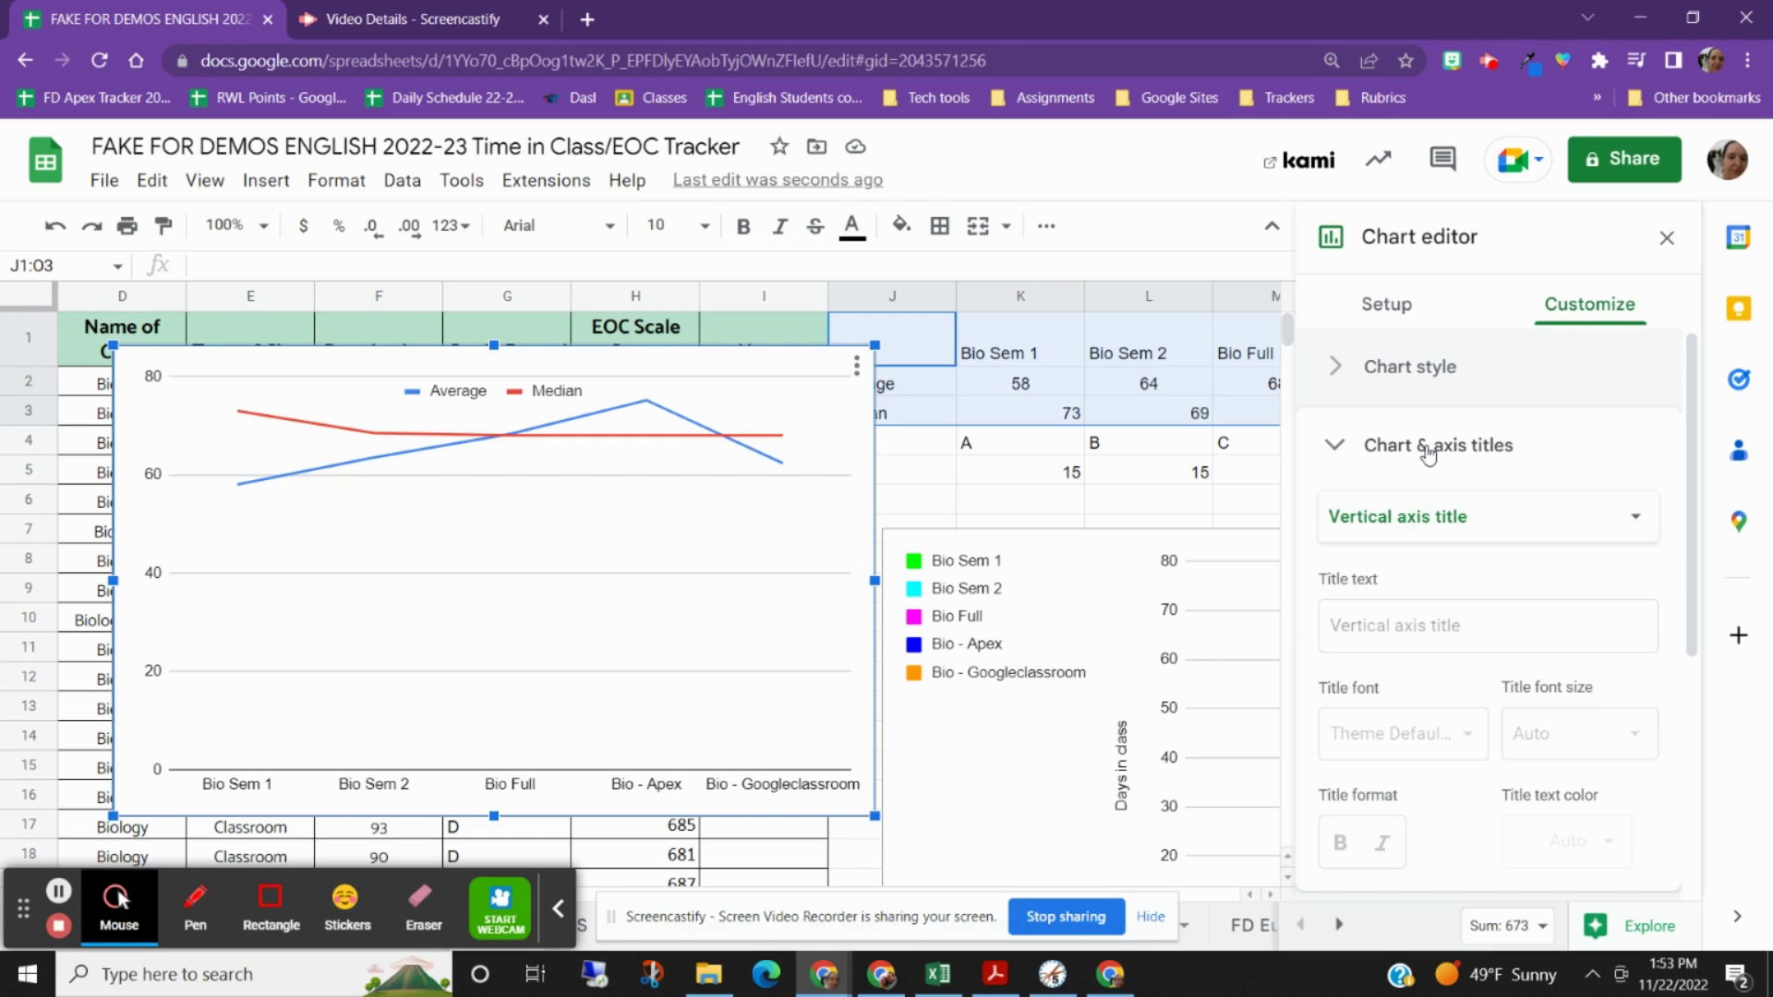
click(1426, 628)
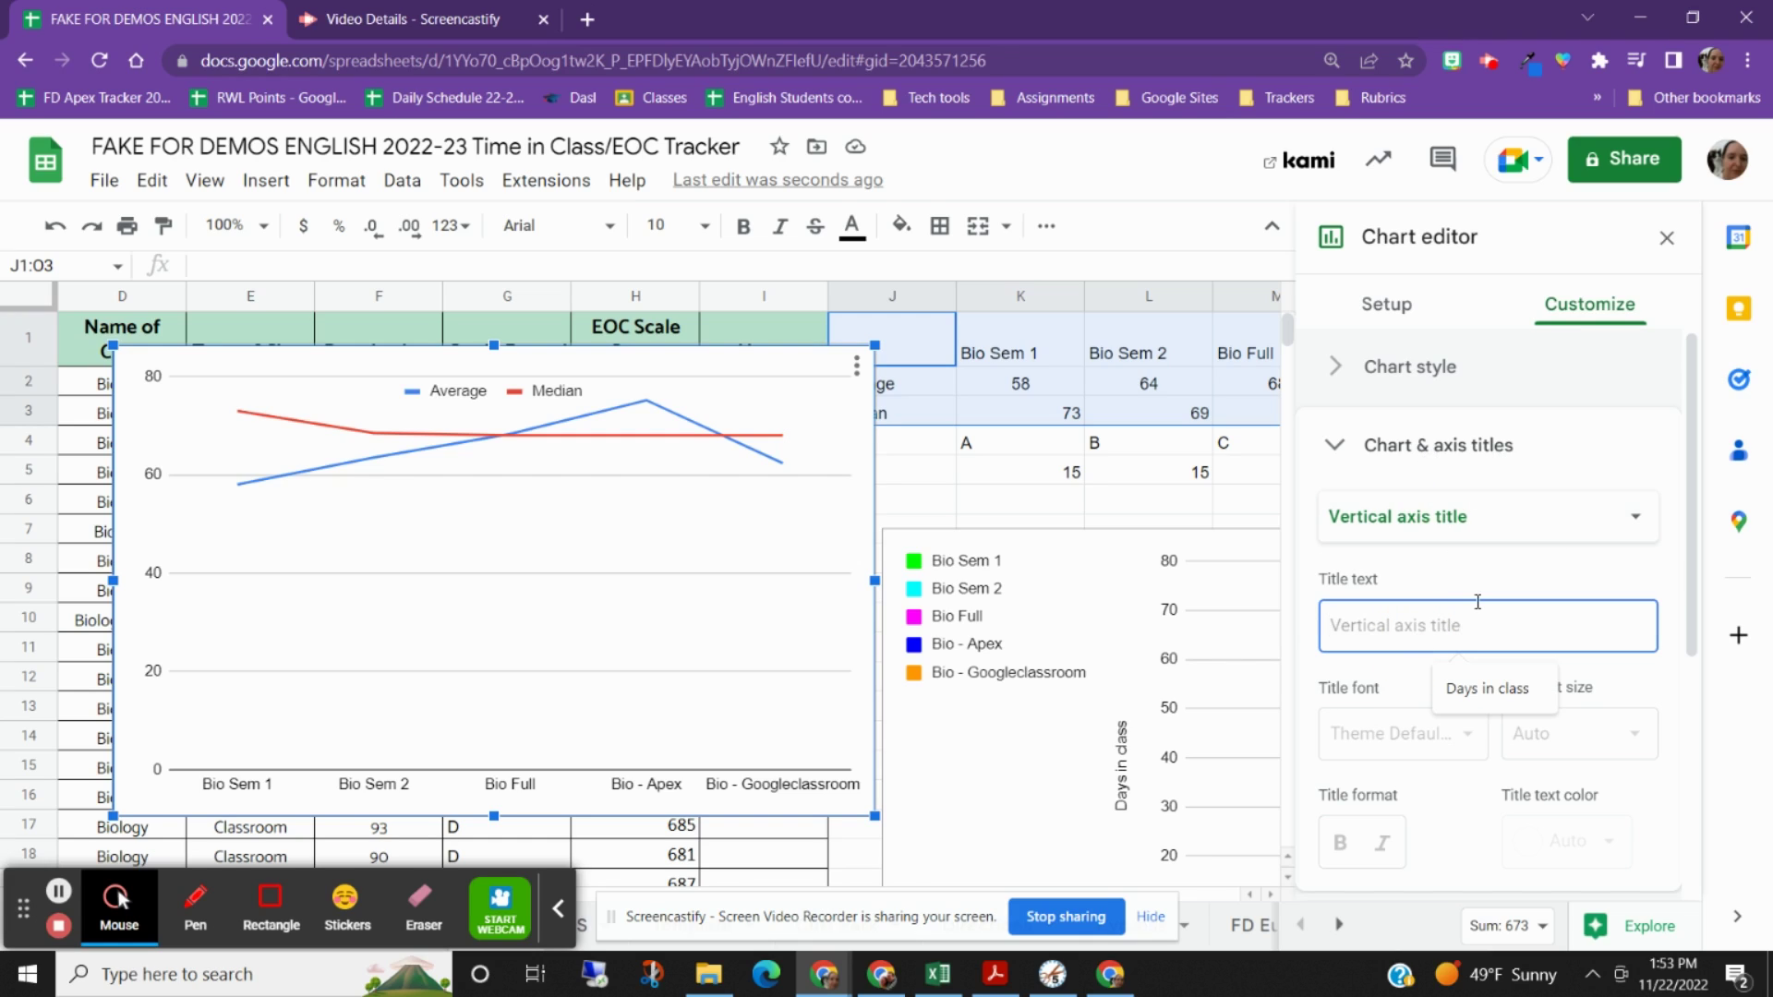
text(Days i)
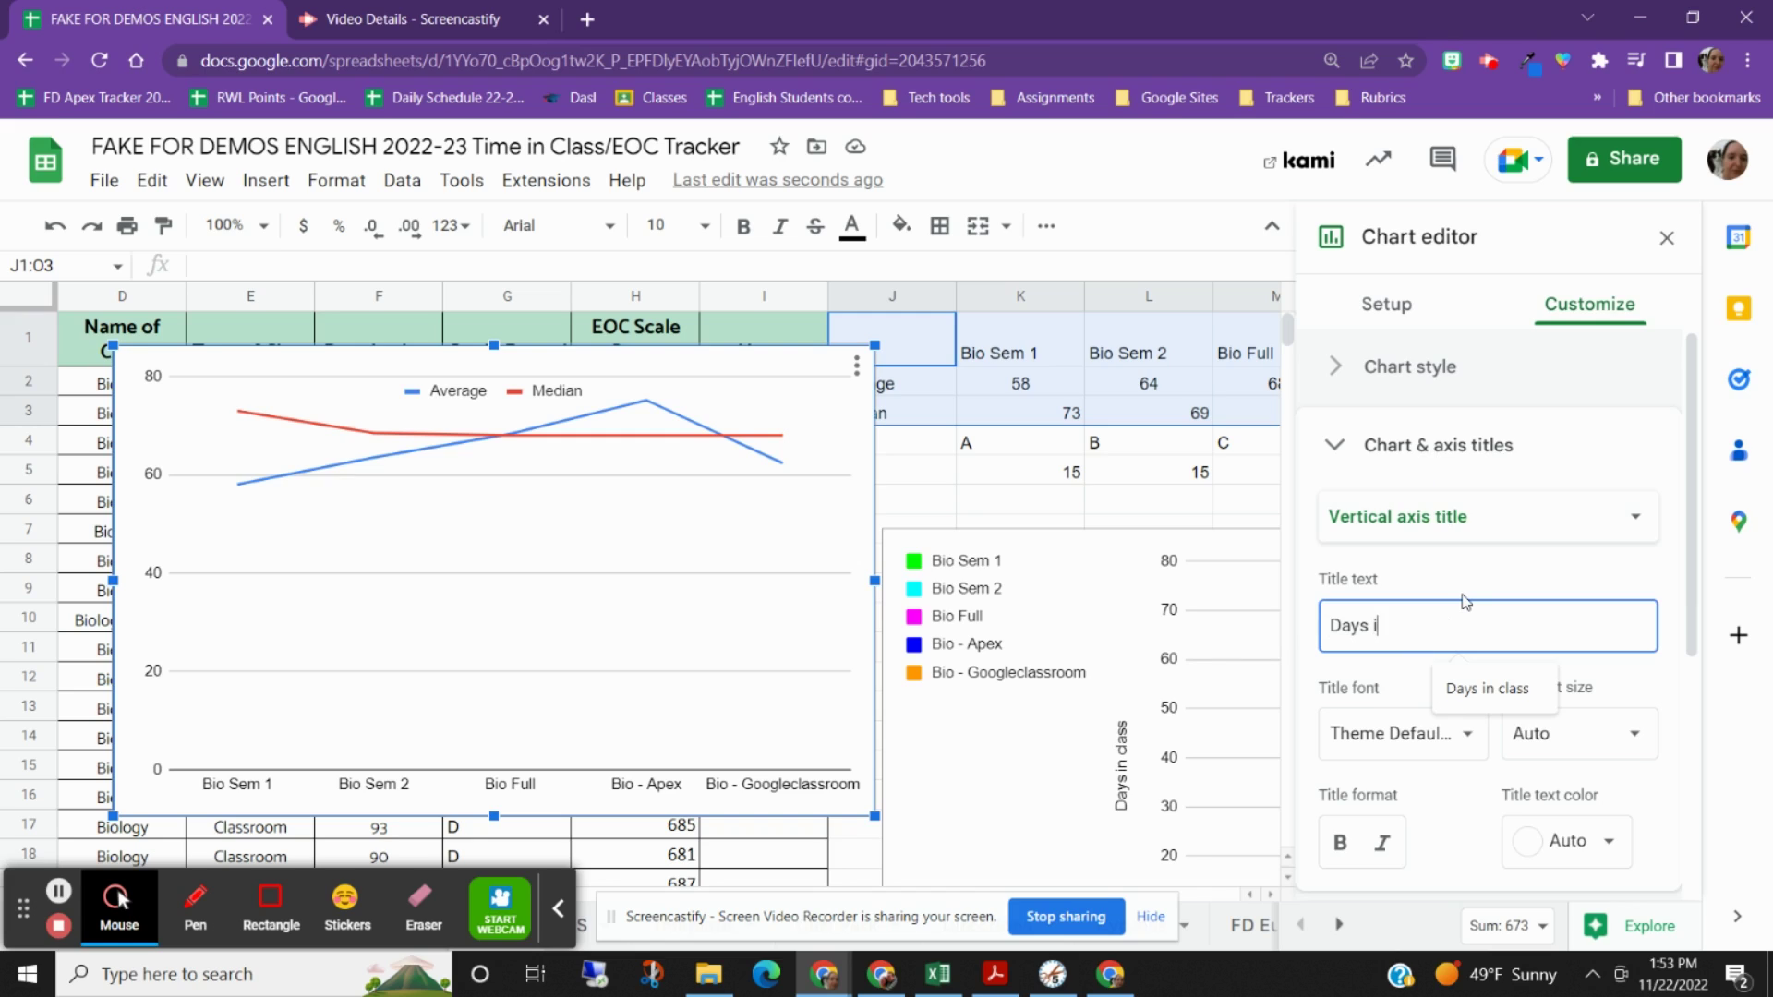
text(n class)
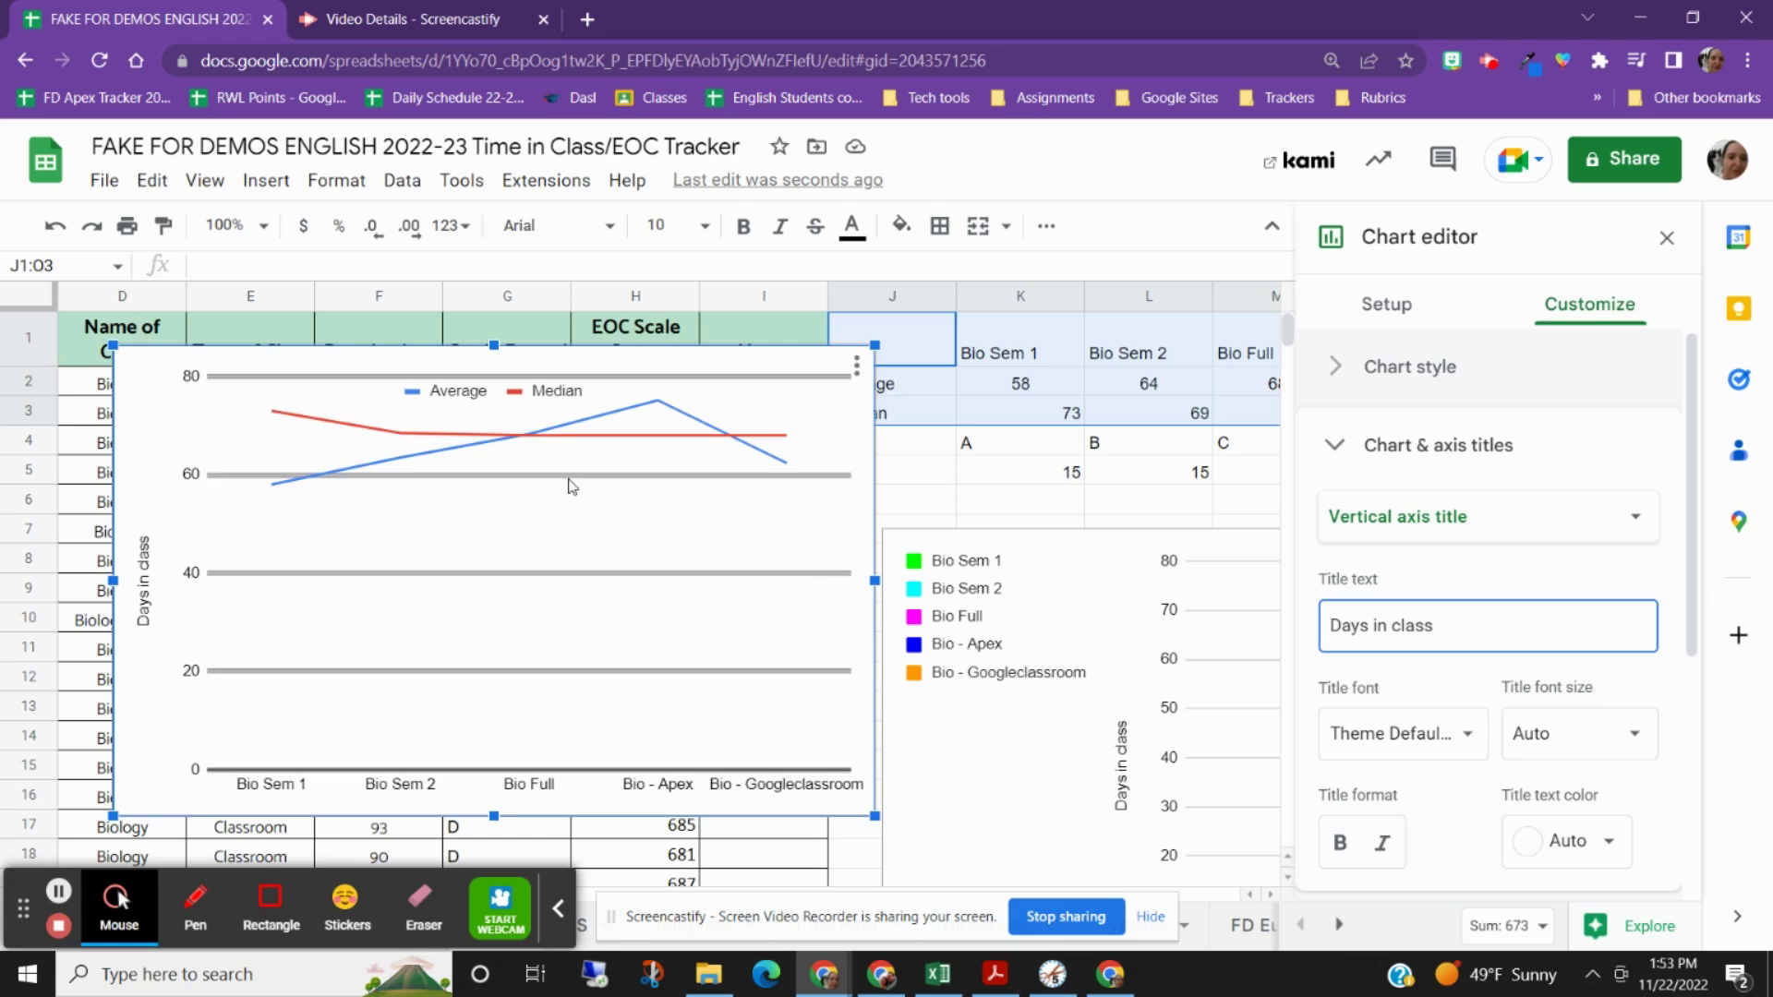
drag(726, 374, 617, 644)
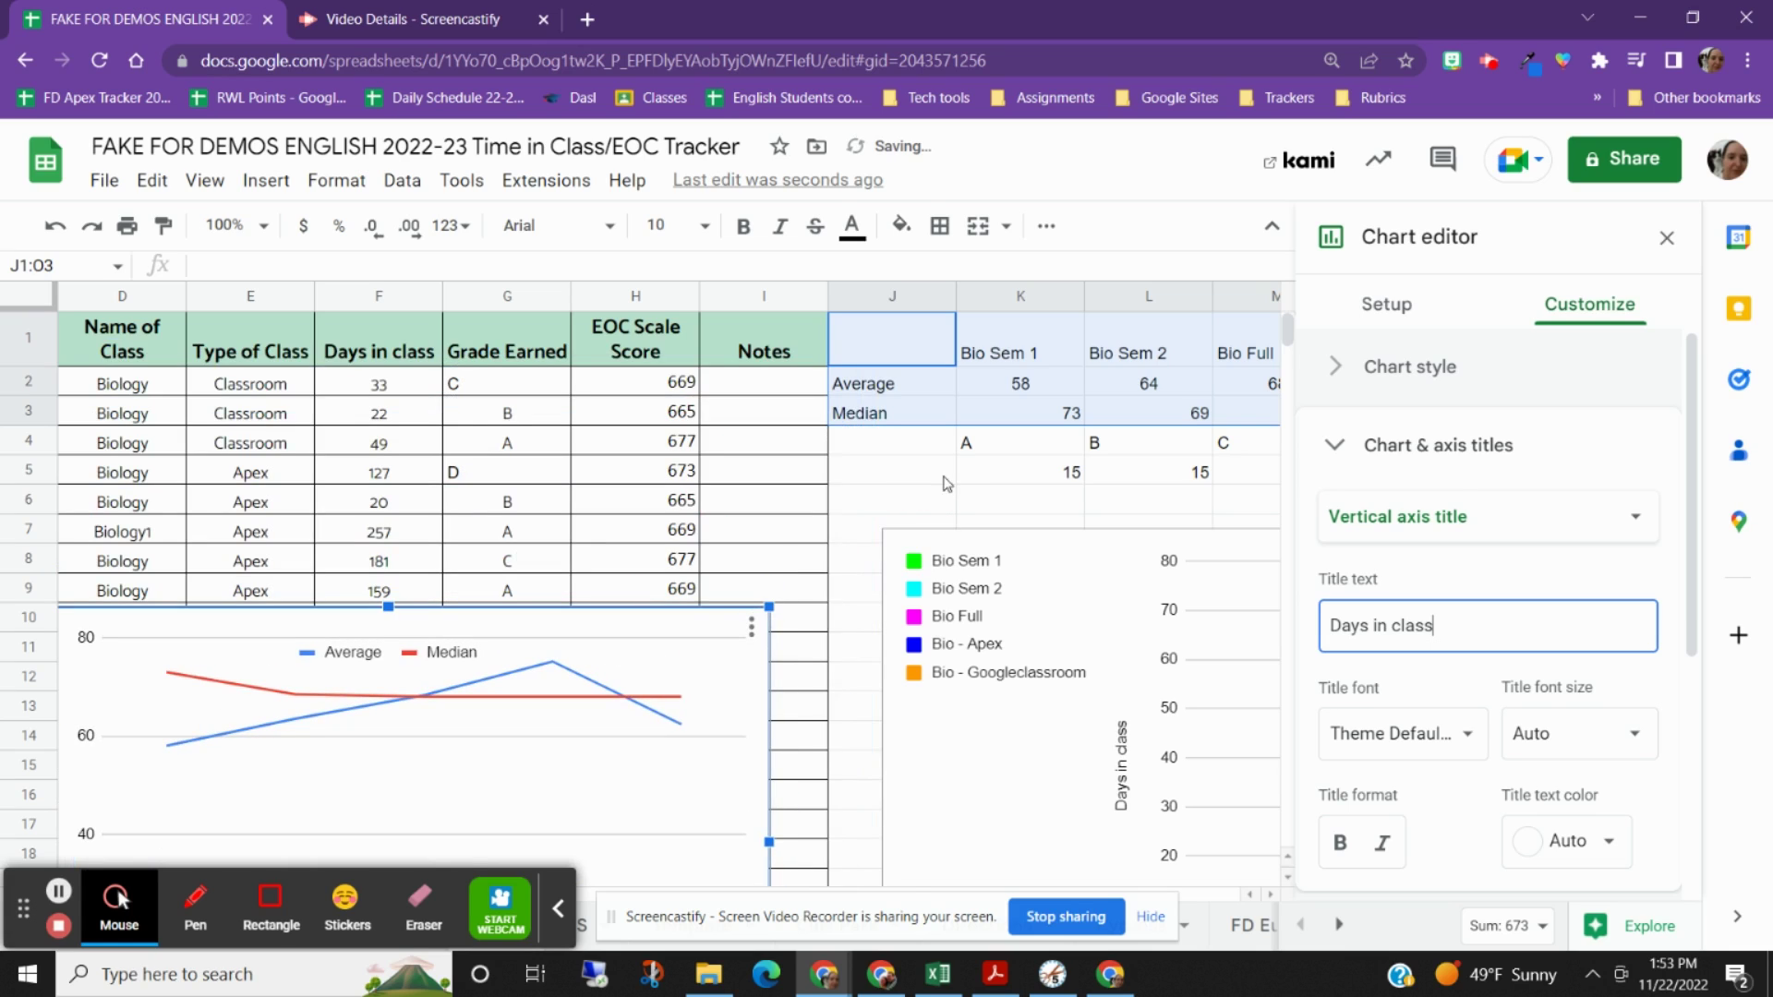
Insert a new chart from the letter grade counts in K4:N5
click(945, 482)
drag(1020, 470, 1425, 457)
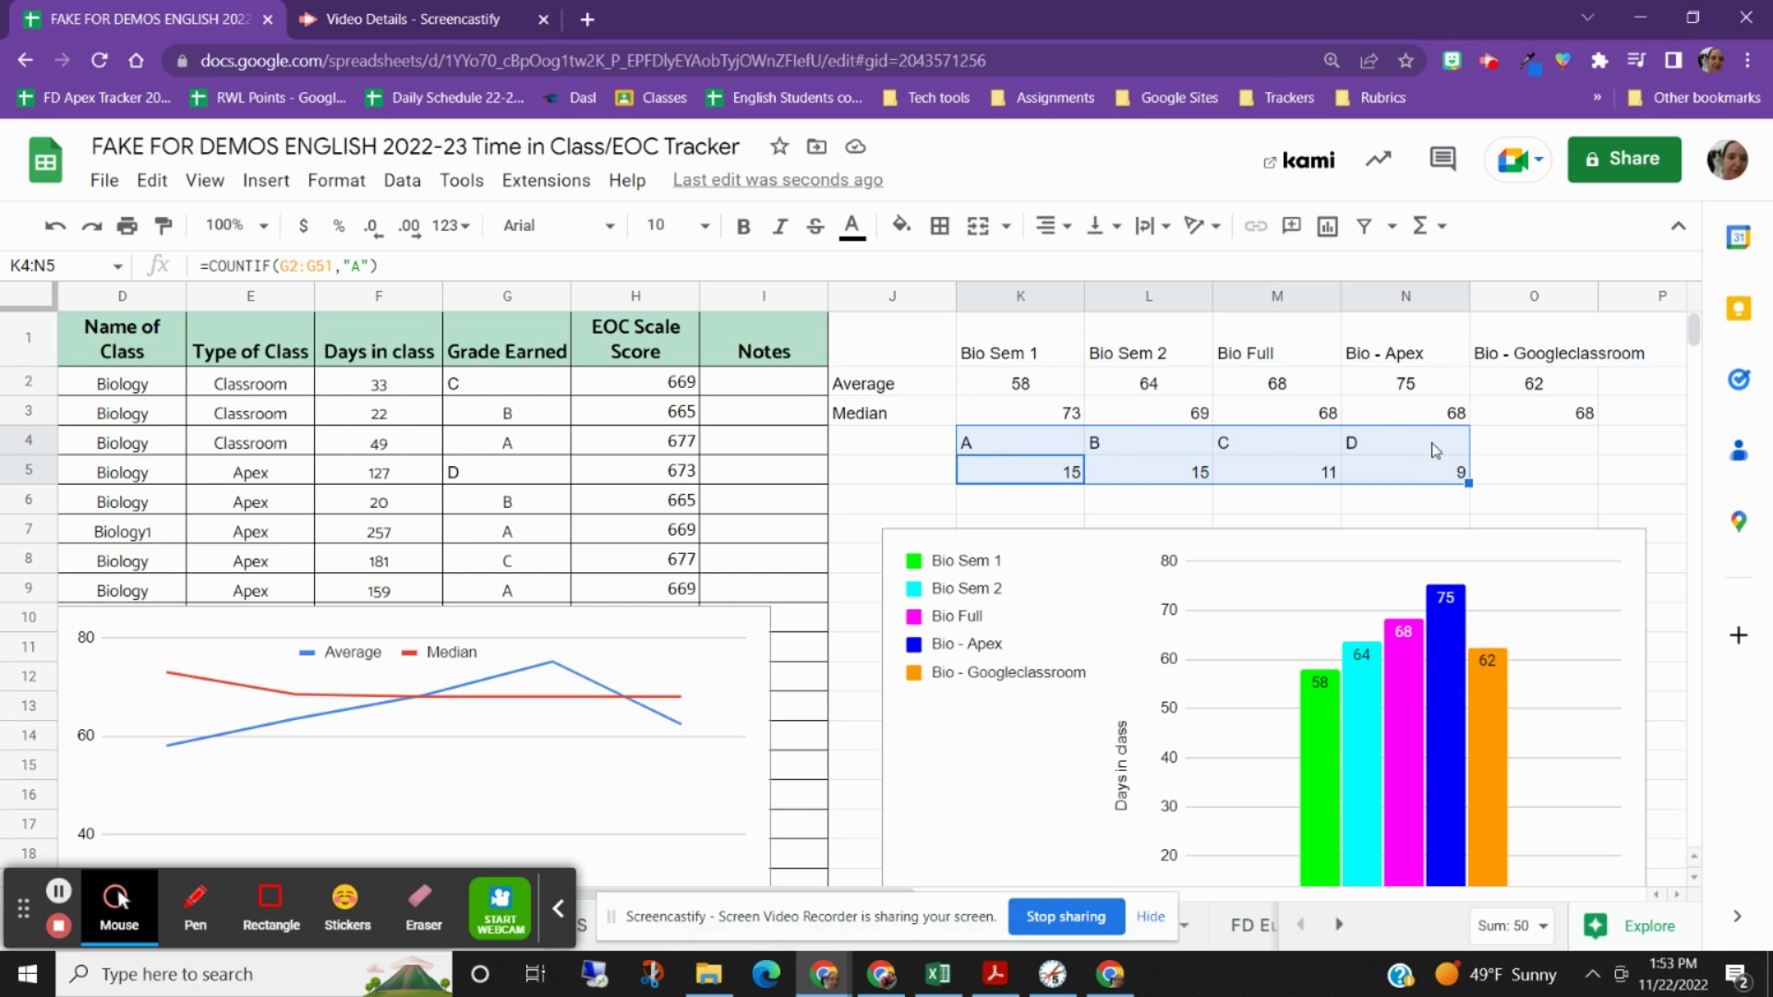
click(320, 194)
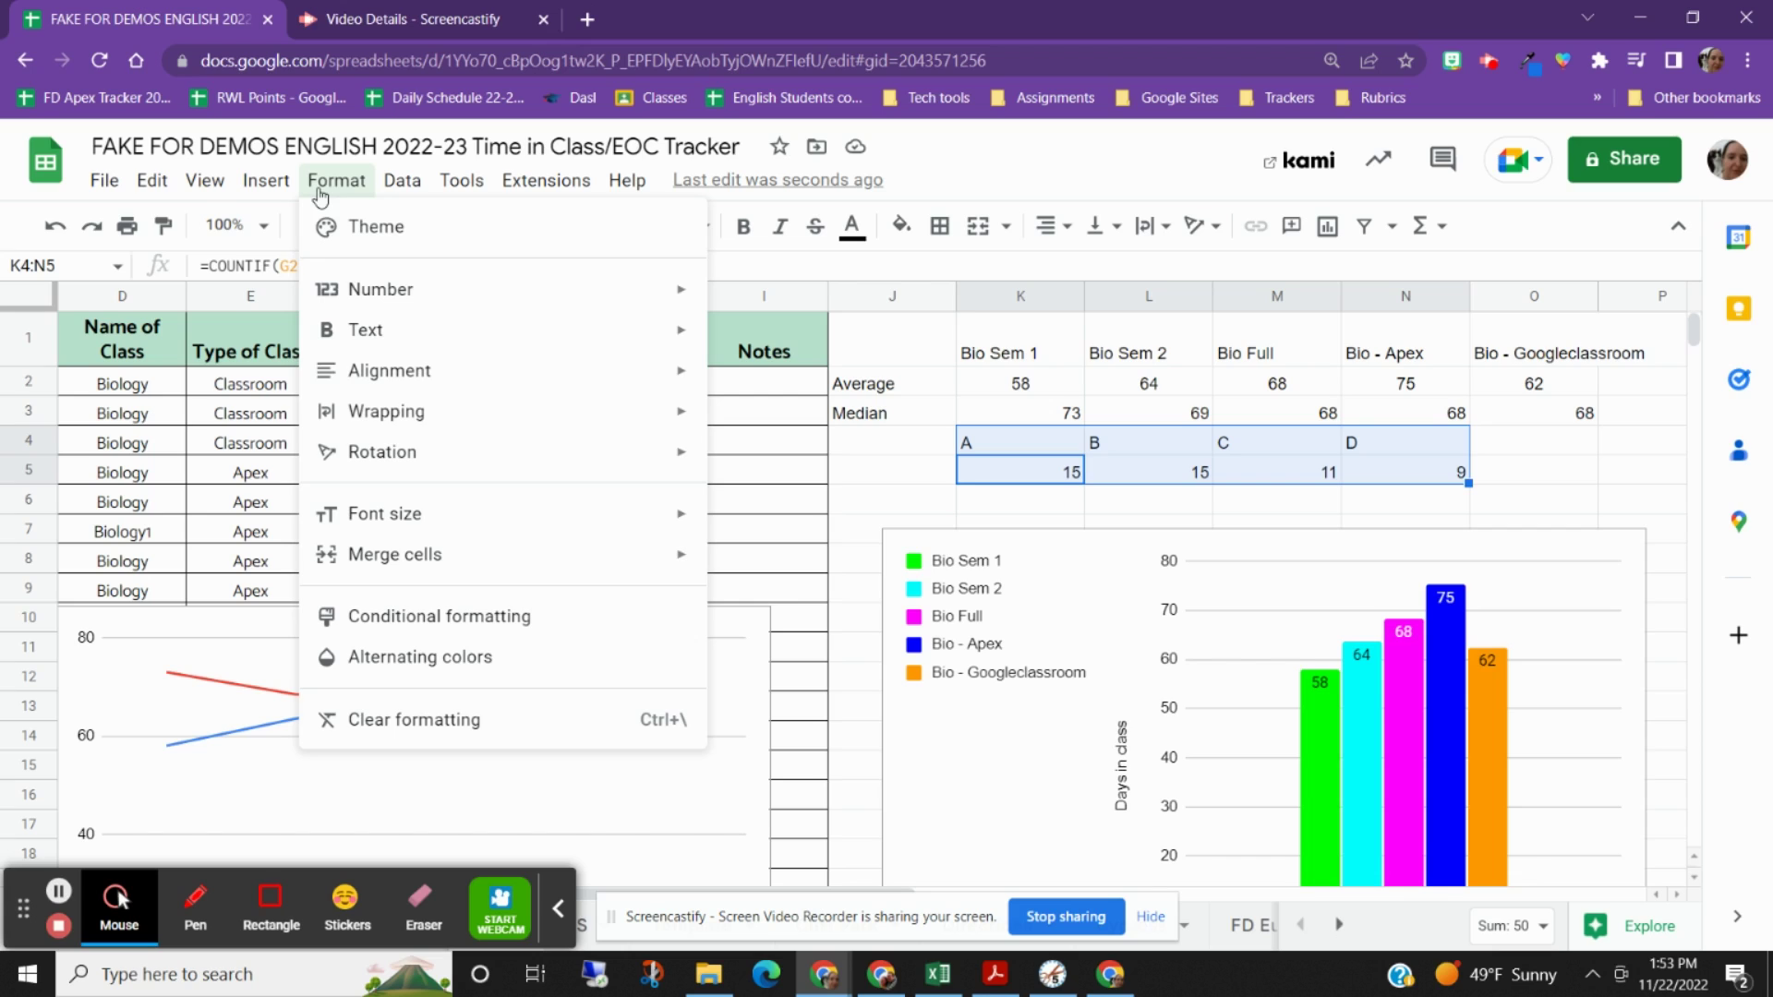
mouse_move(269, 195)
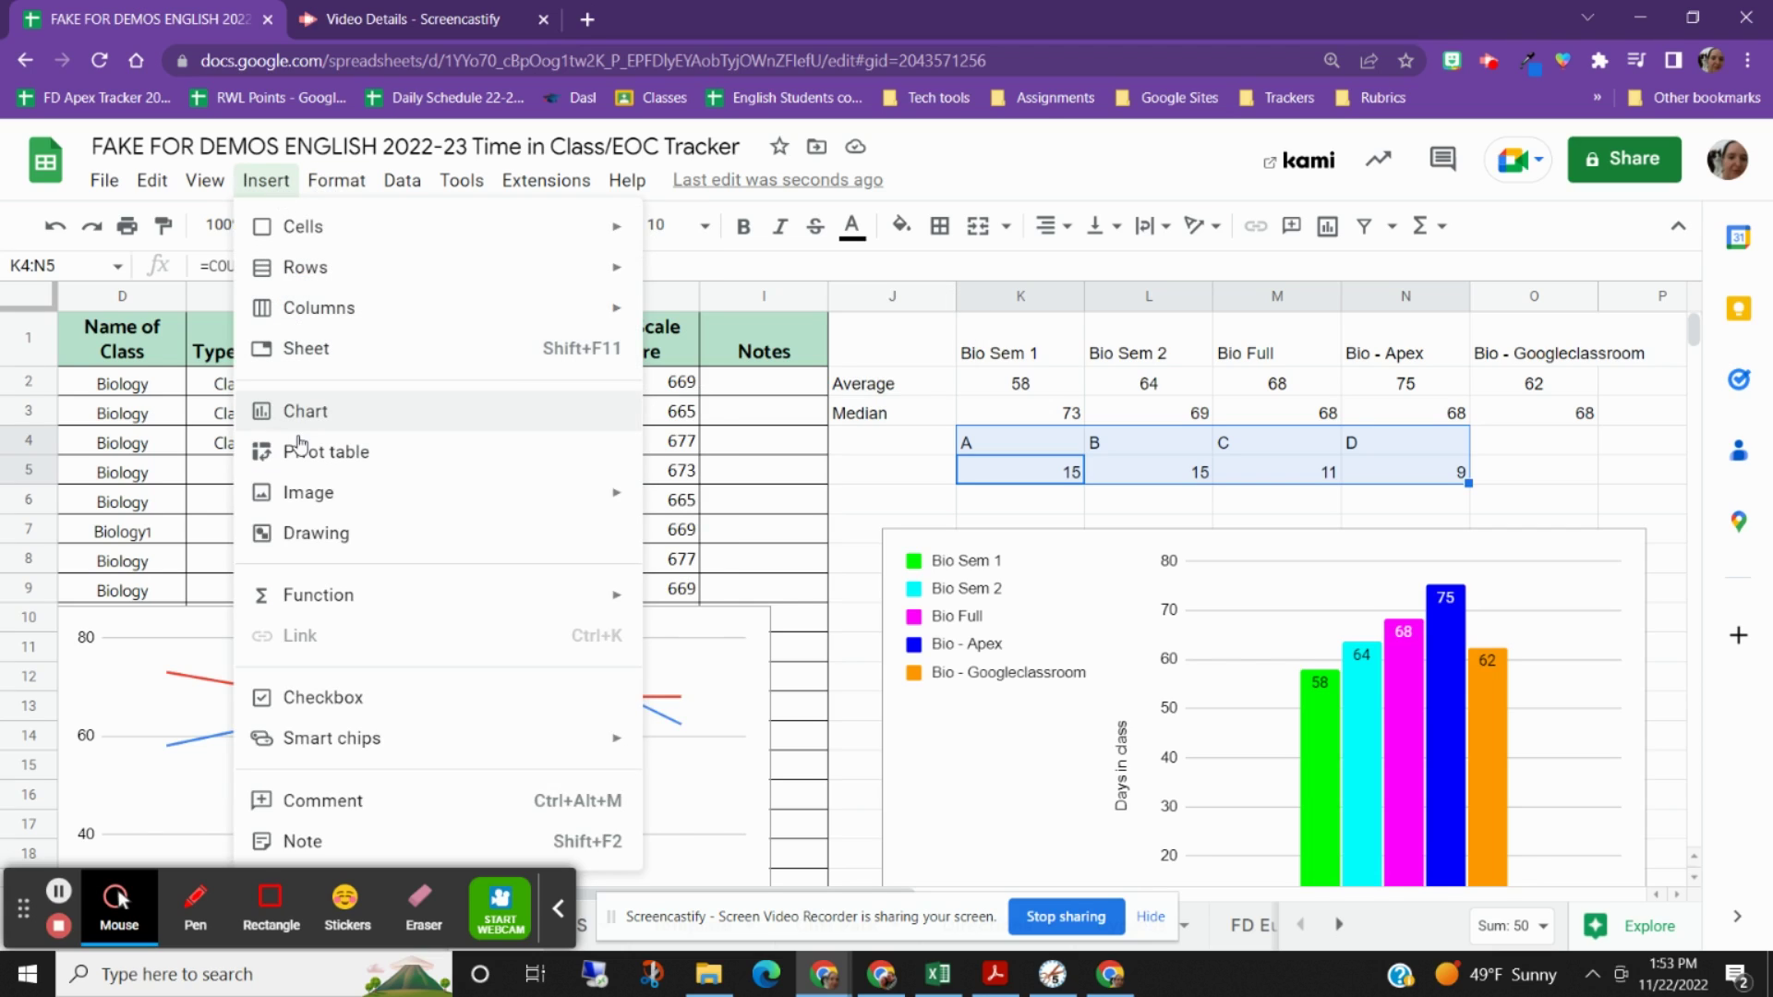
click(309, 409)
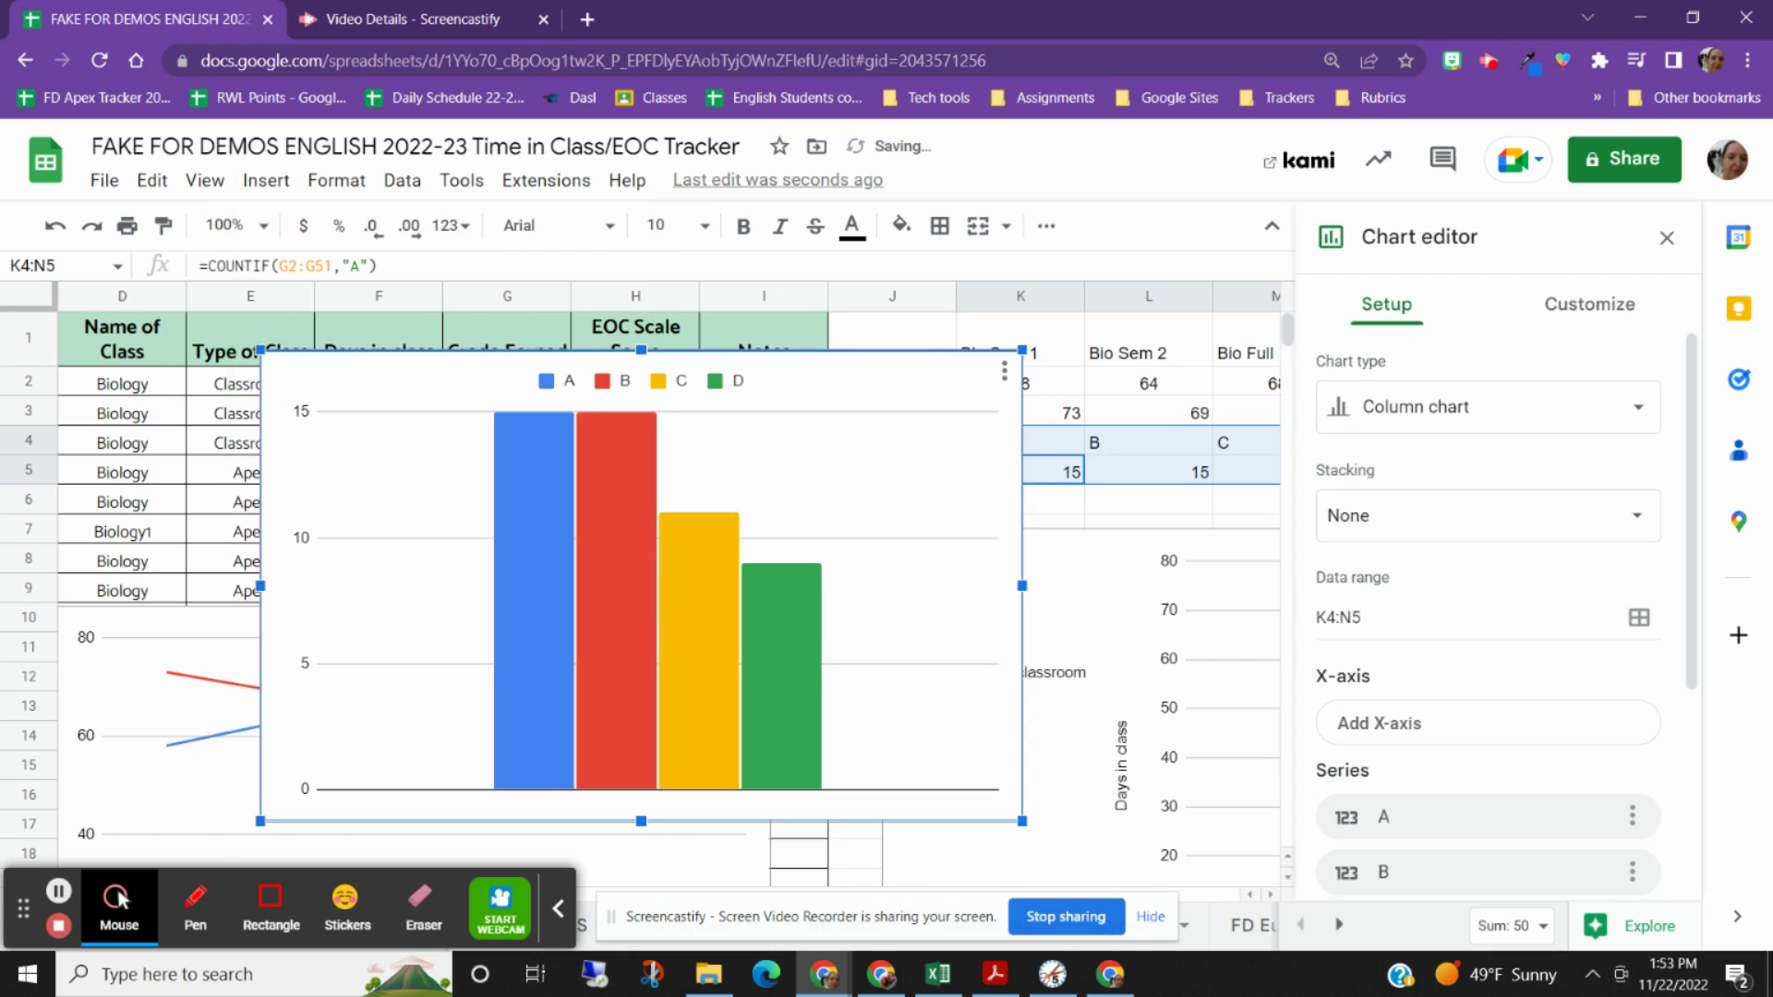
Change the grade count chart to a pie chart and switch its rows and columns to show grades A to D
click(1528, 407)
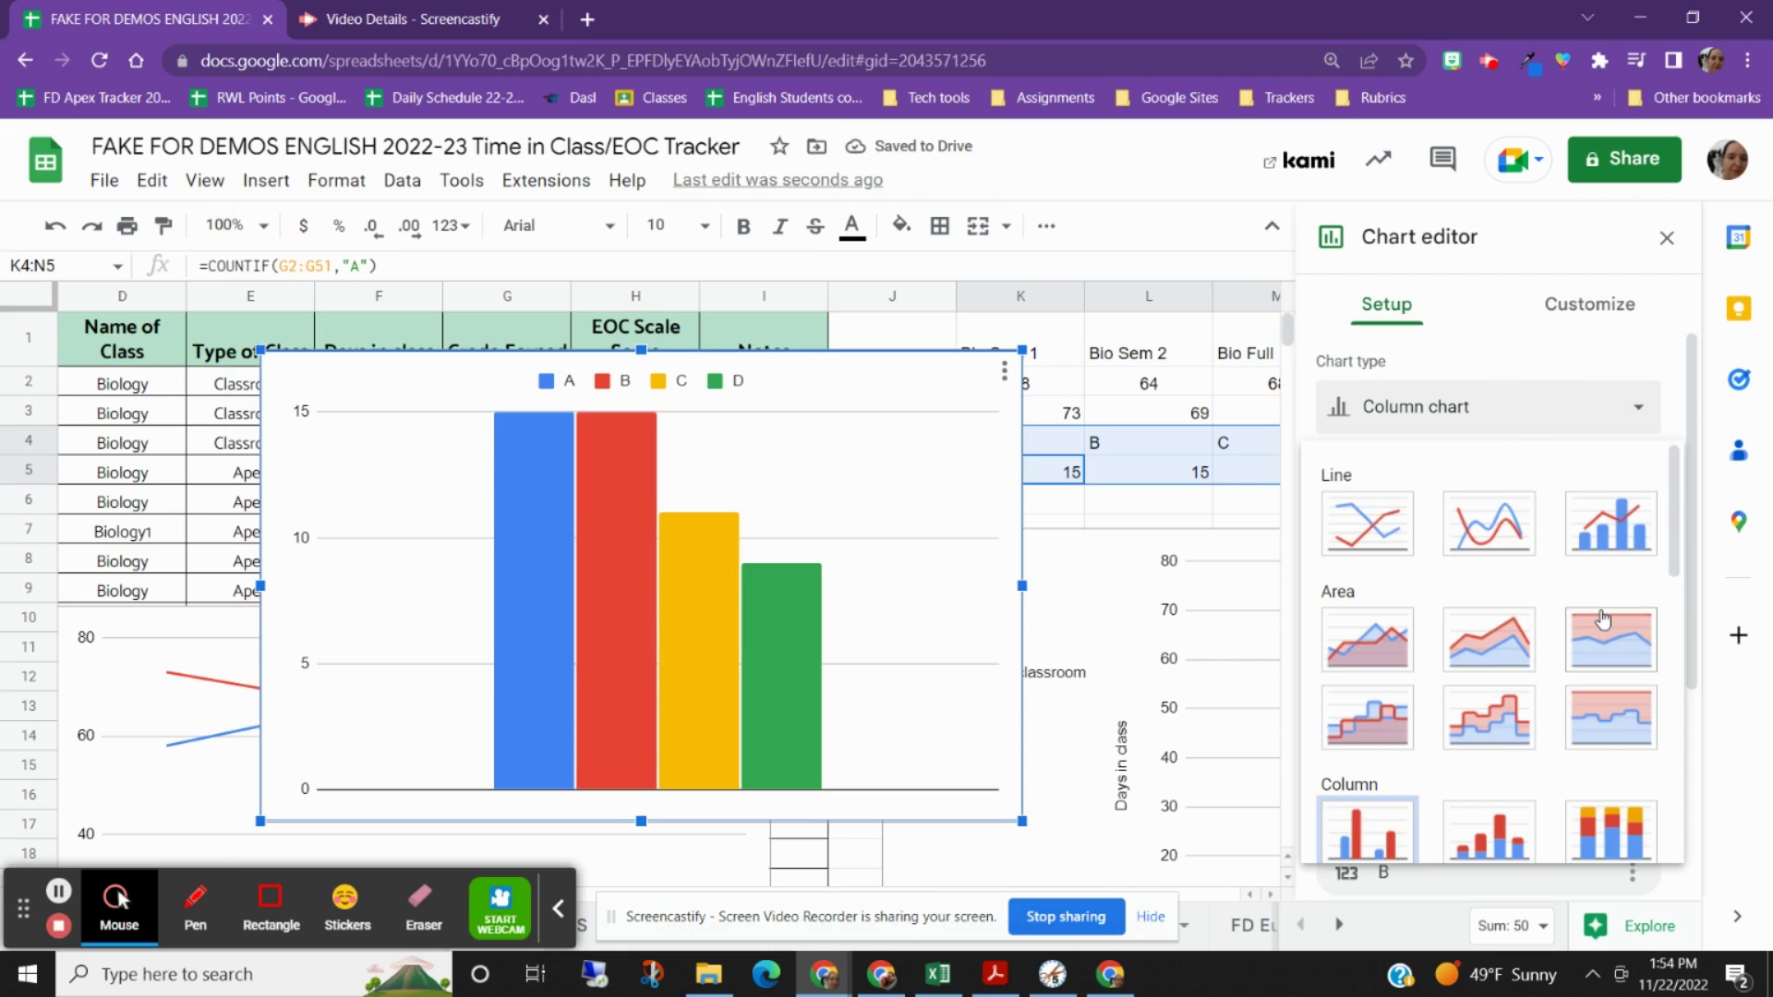
scroll(1604, 619, down, 3)
scroll(1604, 618, down, 1)
click(1377, 616)
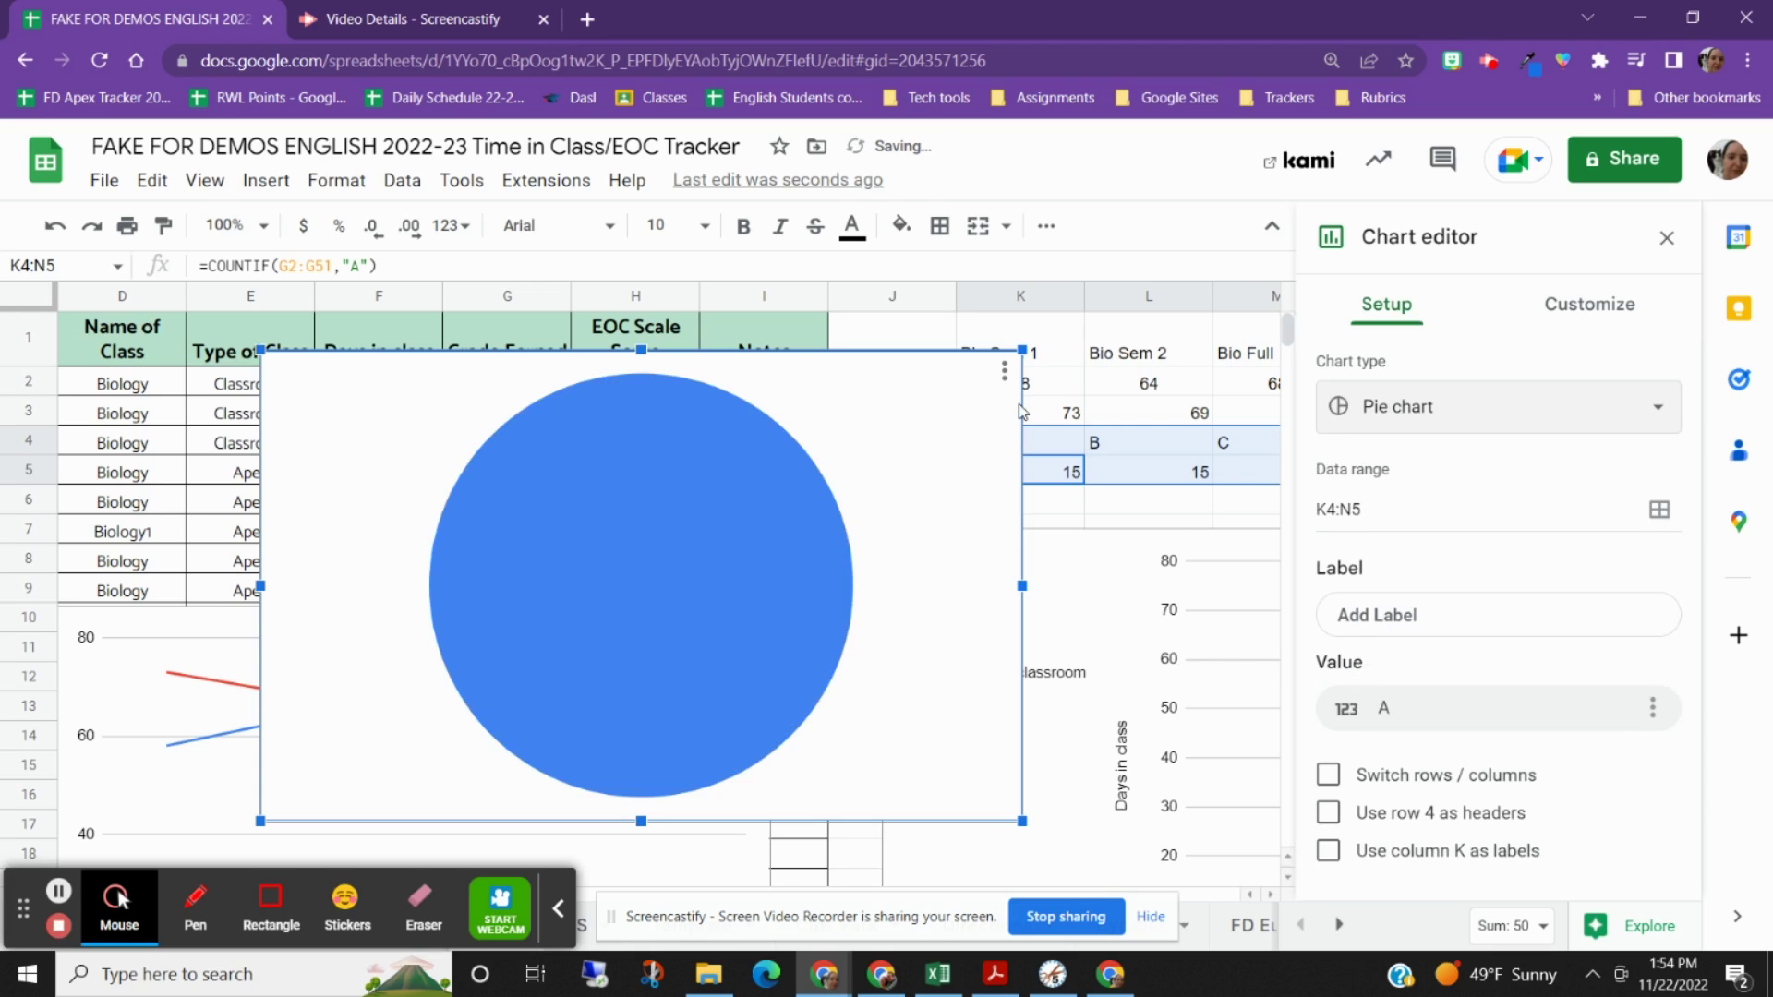
drag(819, 391, 585, 296)
click(1329, 780)
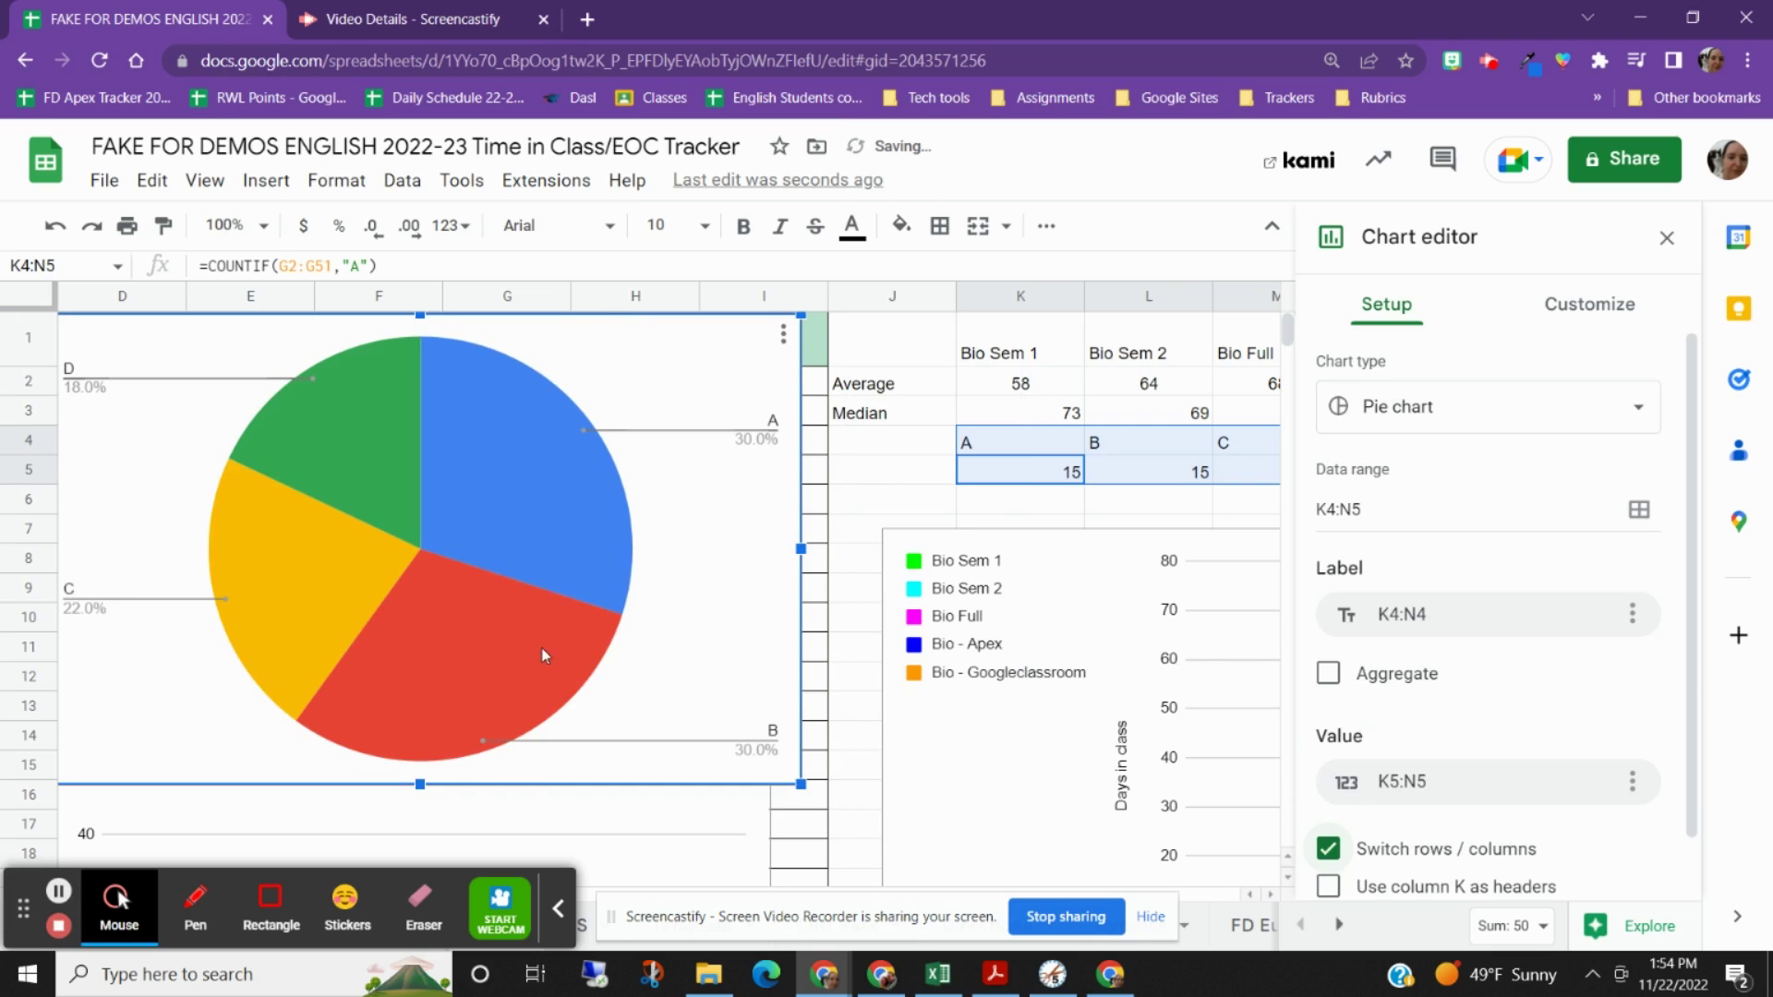
Shrink the pie chart and place it just above the line chart, over columns D to H
drag(800, 783, 537, 620)
drag(448, 447, 534, 450)
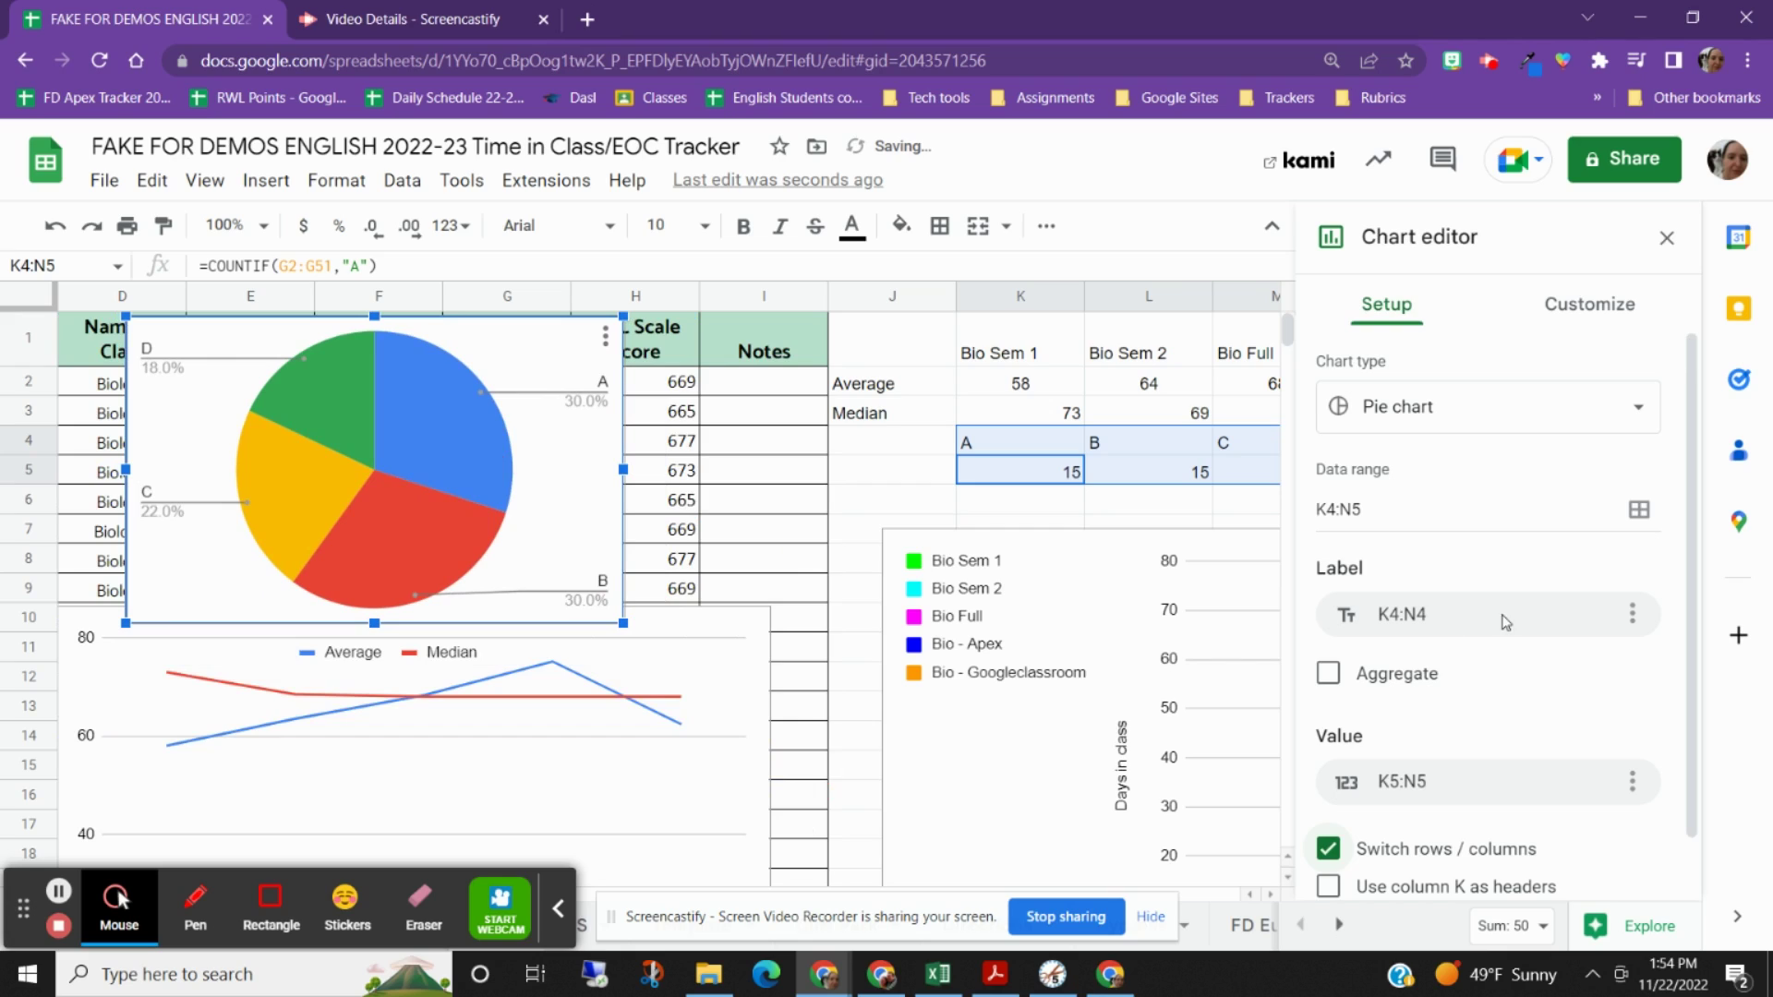
scroll(1507, 619, down, 2)
scroll(1514, 620, up, 2)
scroll(1577, 604, down, 1)
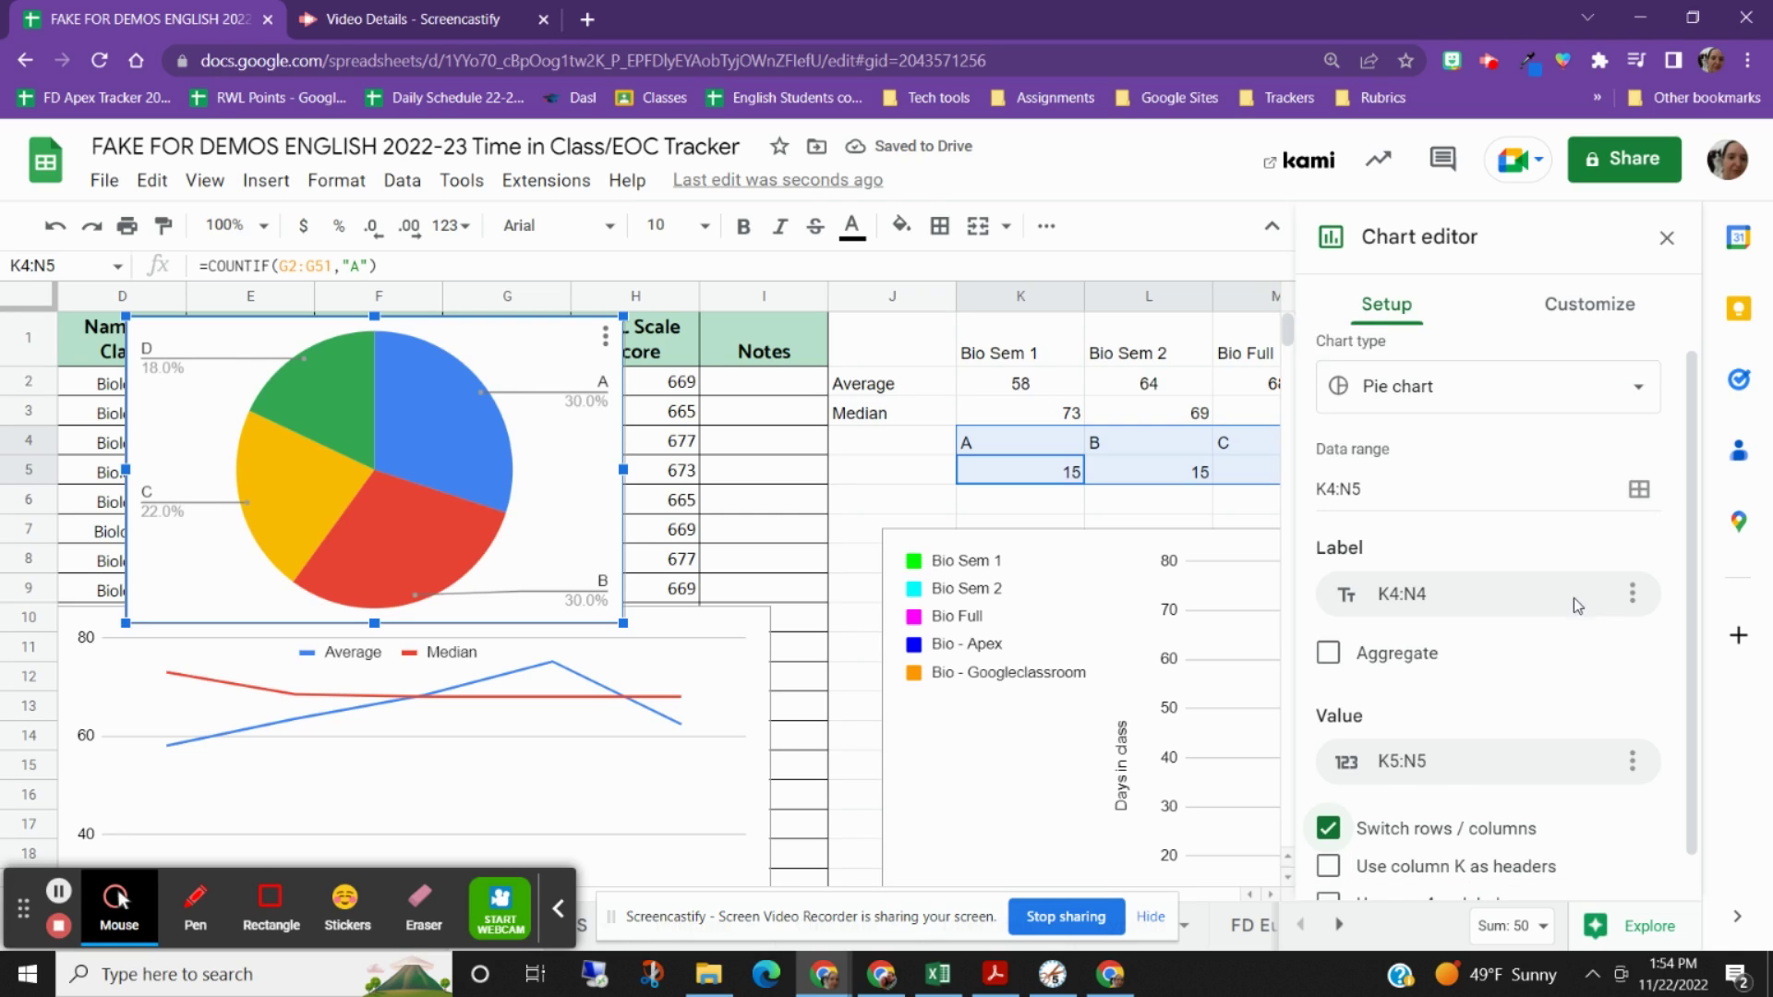
scroll(1577, 605, down, 2)
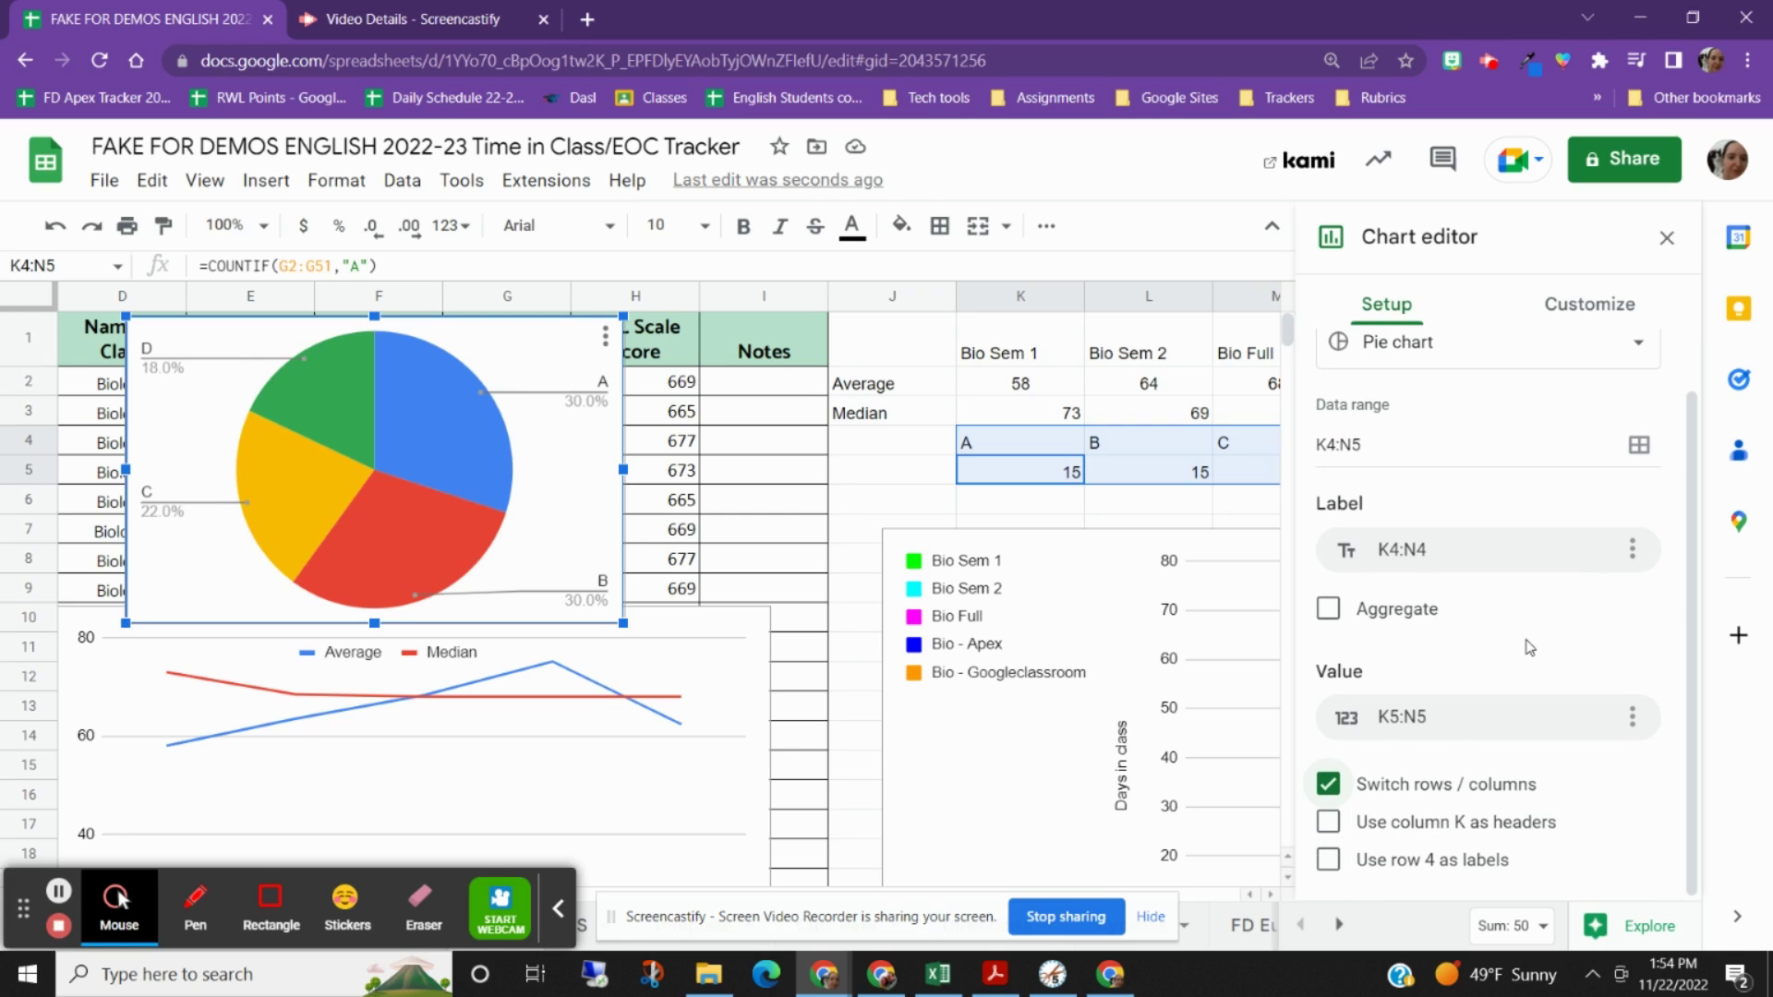
scroll(1489, 478, up, 2)
Set the pie chart's slice labels to Label so each slice carries its grade letter, after trying Value
click(1561, 300)
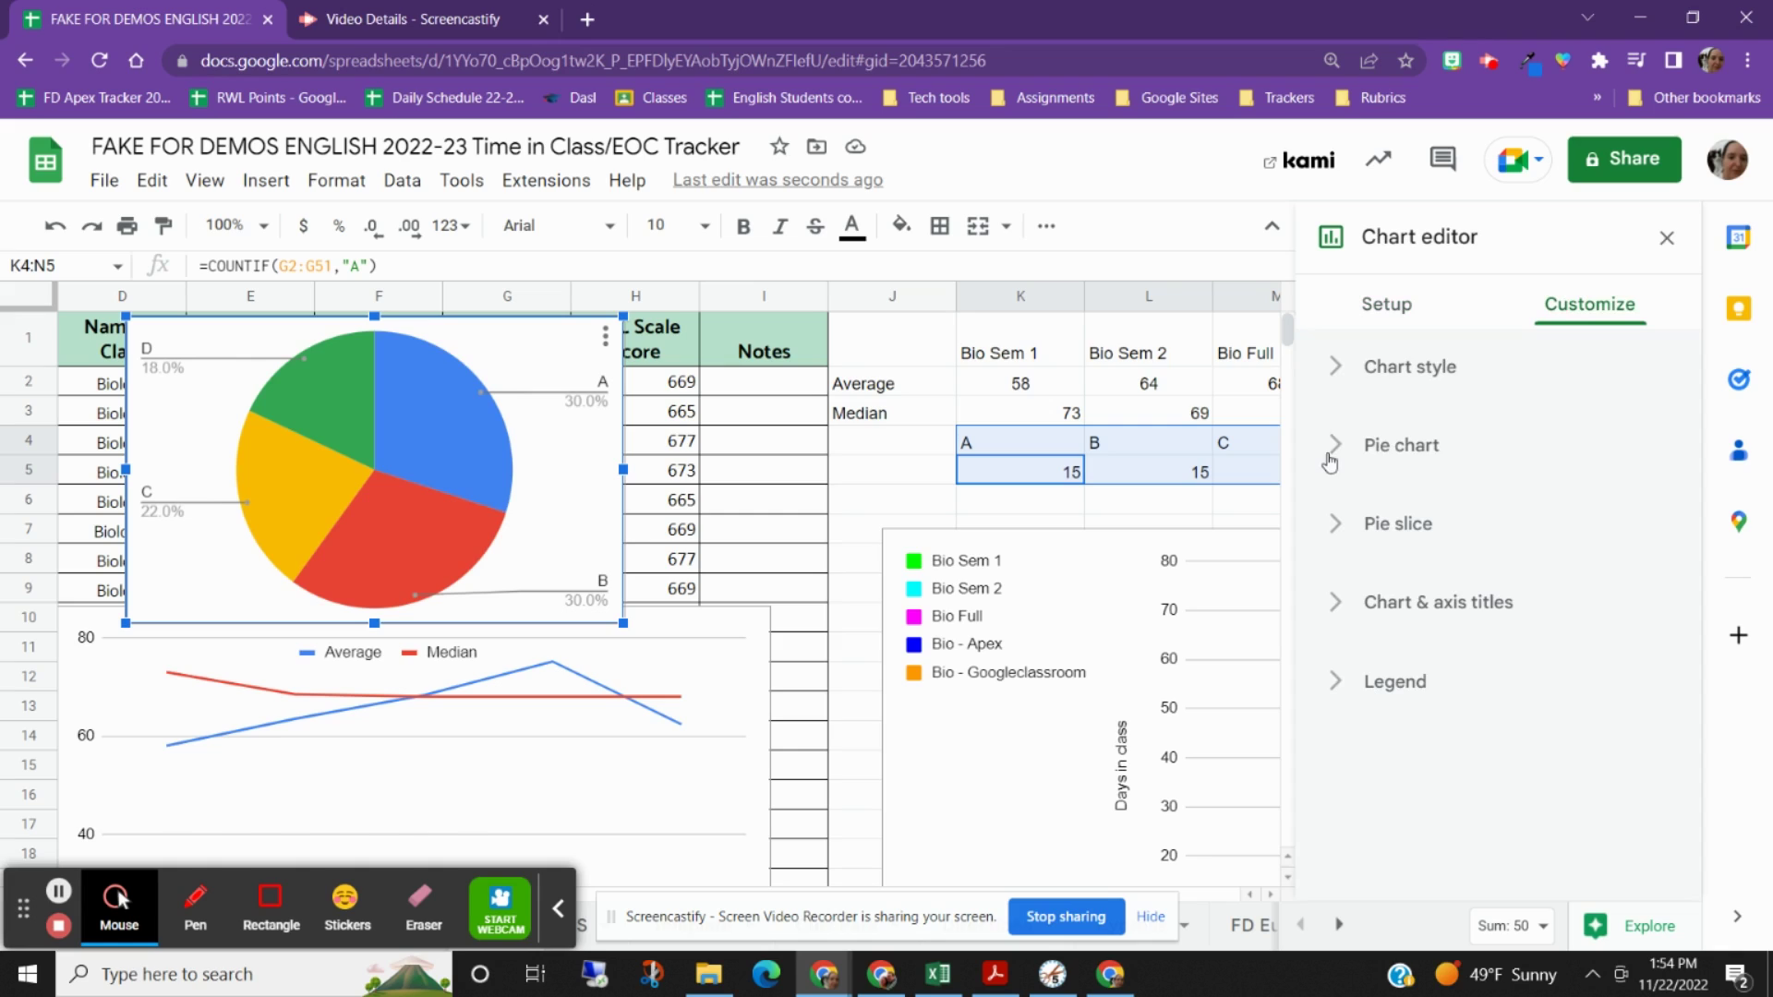
click(1330, 380)
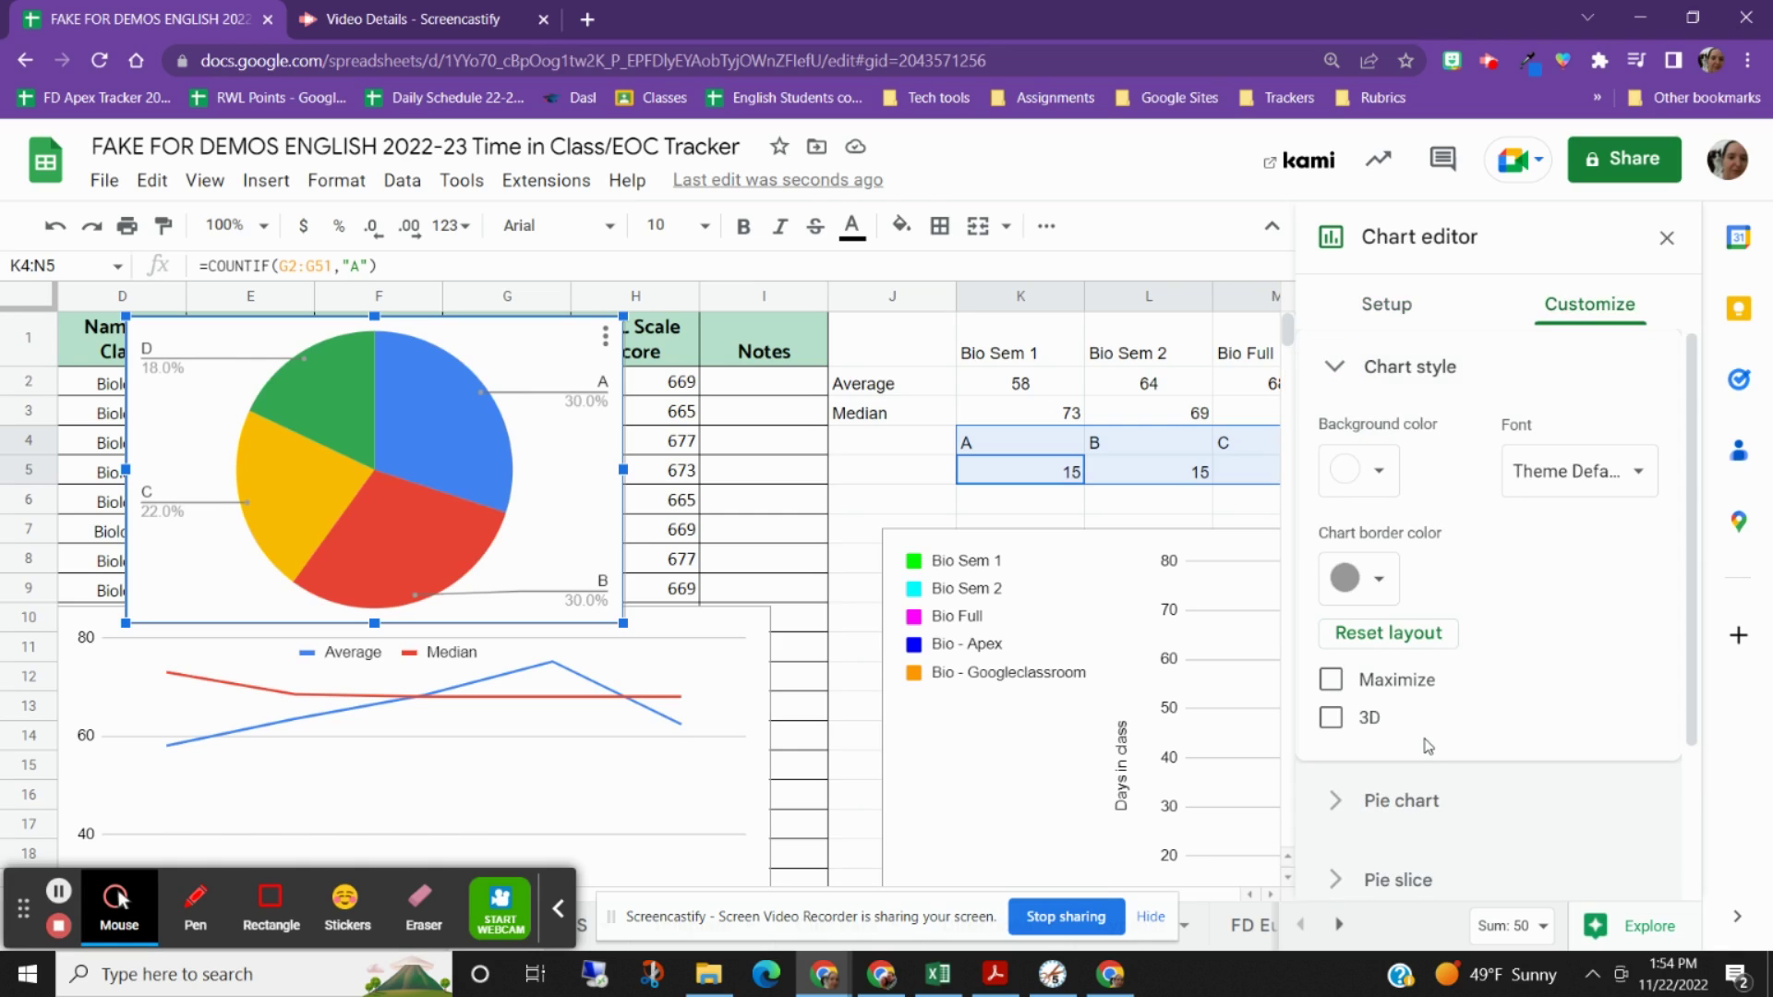
scroll(1428, 746, down, 3)
click(1333, 609)
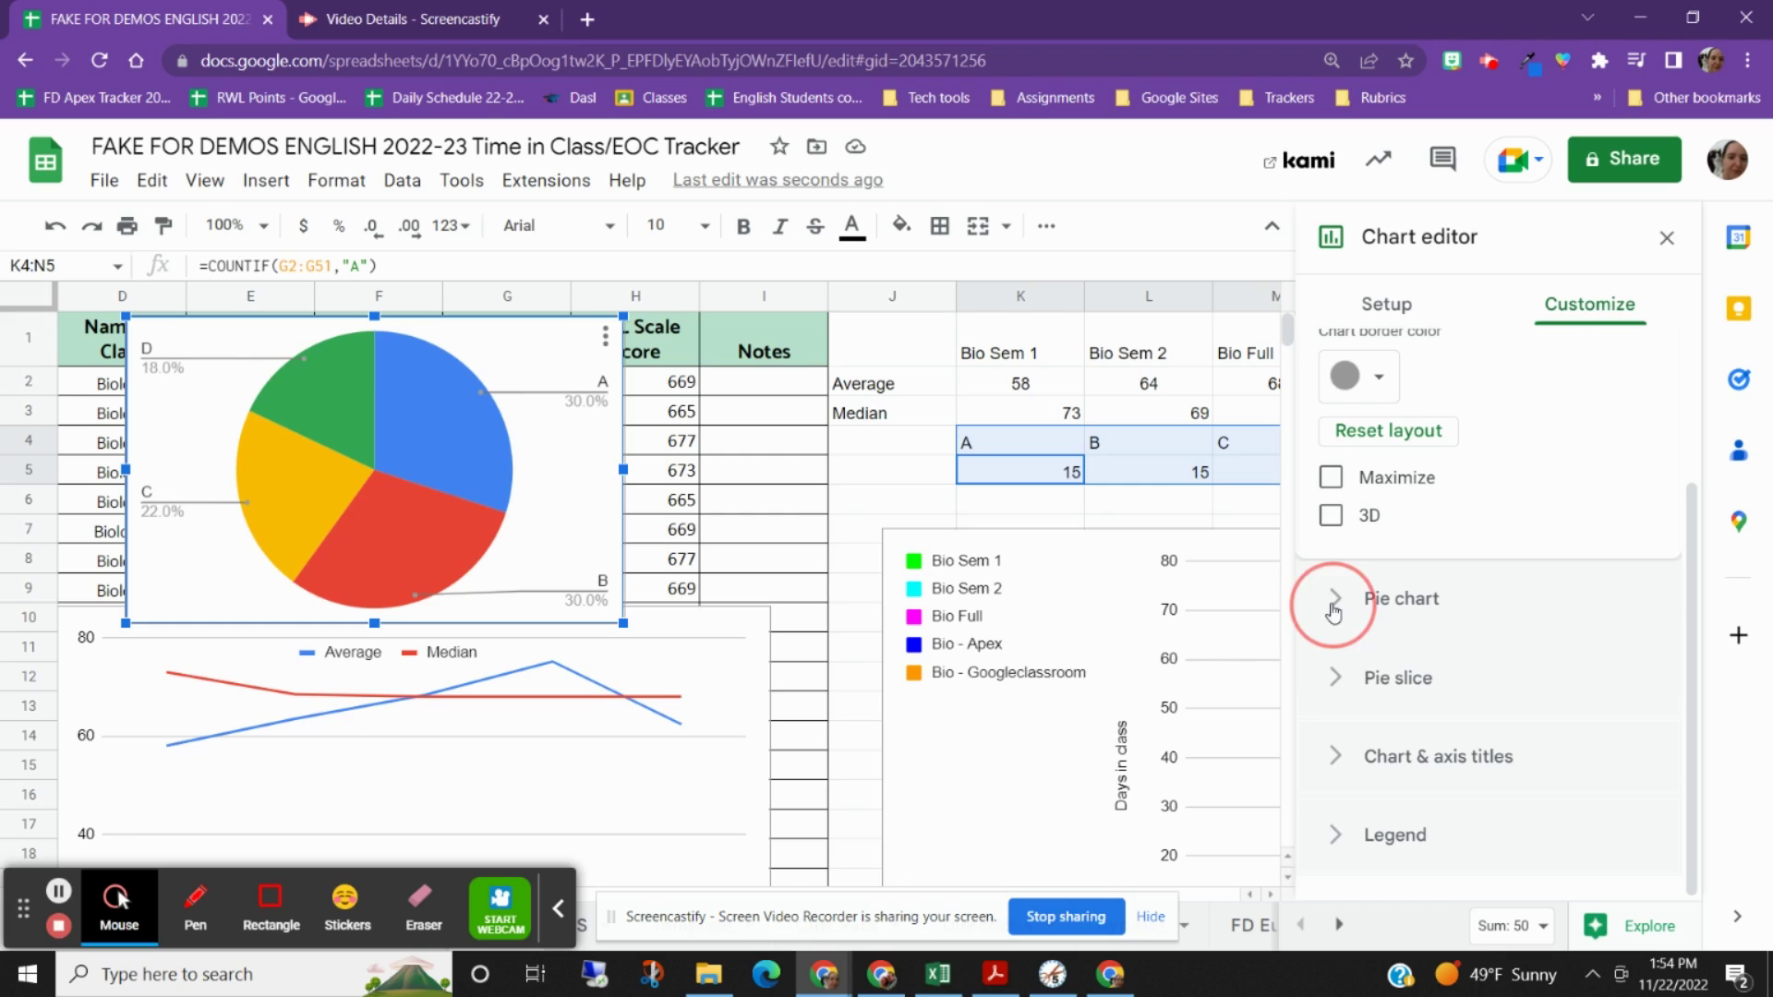
scroll(1450, 669, up, 3)
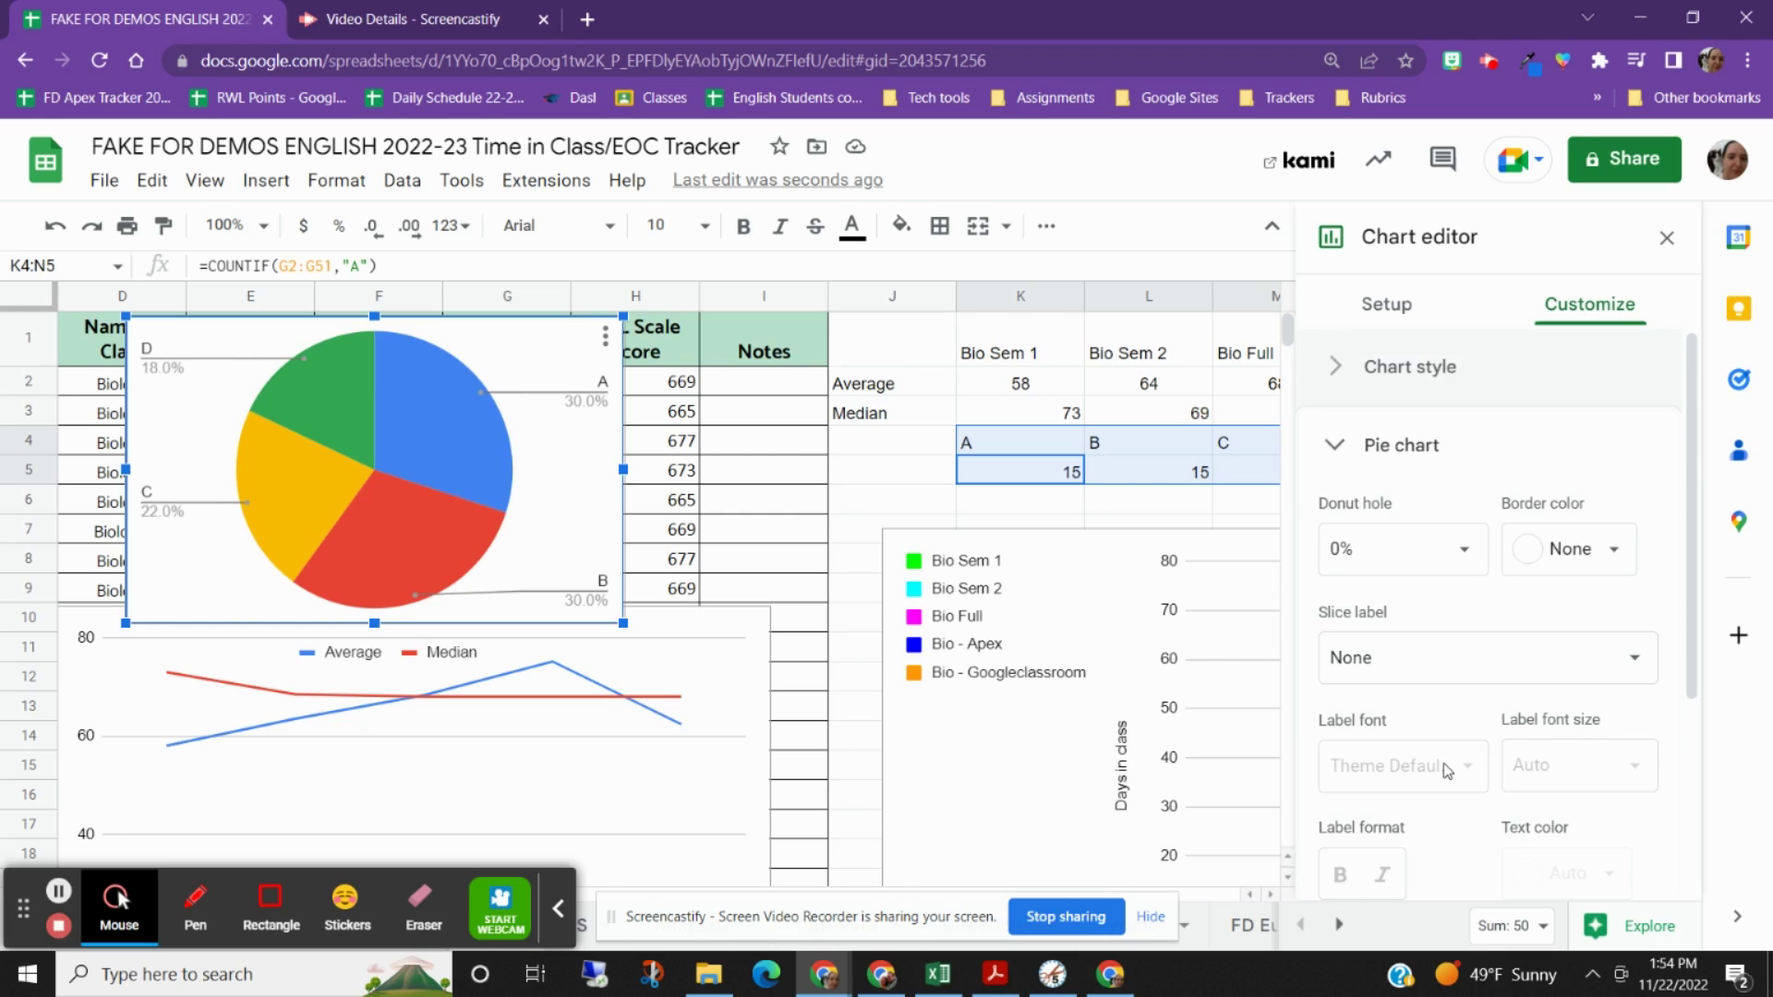
click(1422, 680)
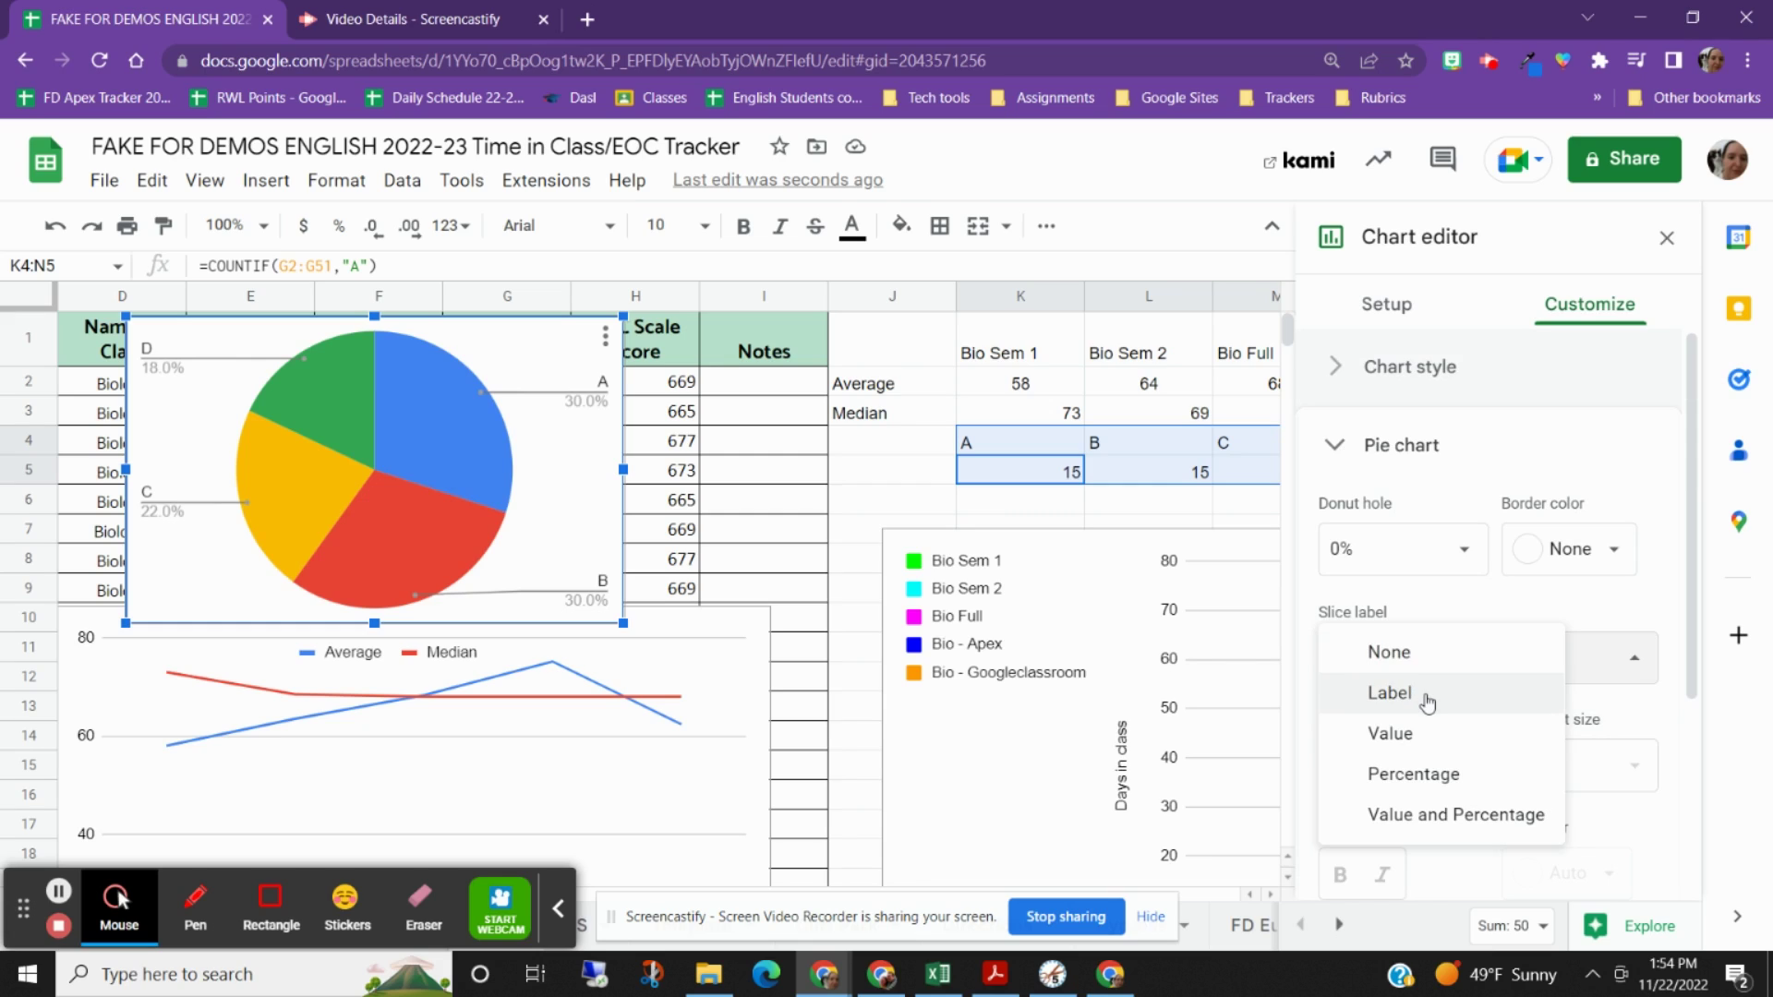
click(1410, 733)
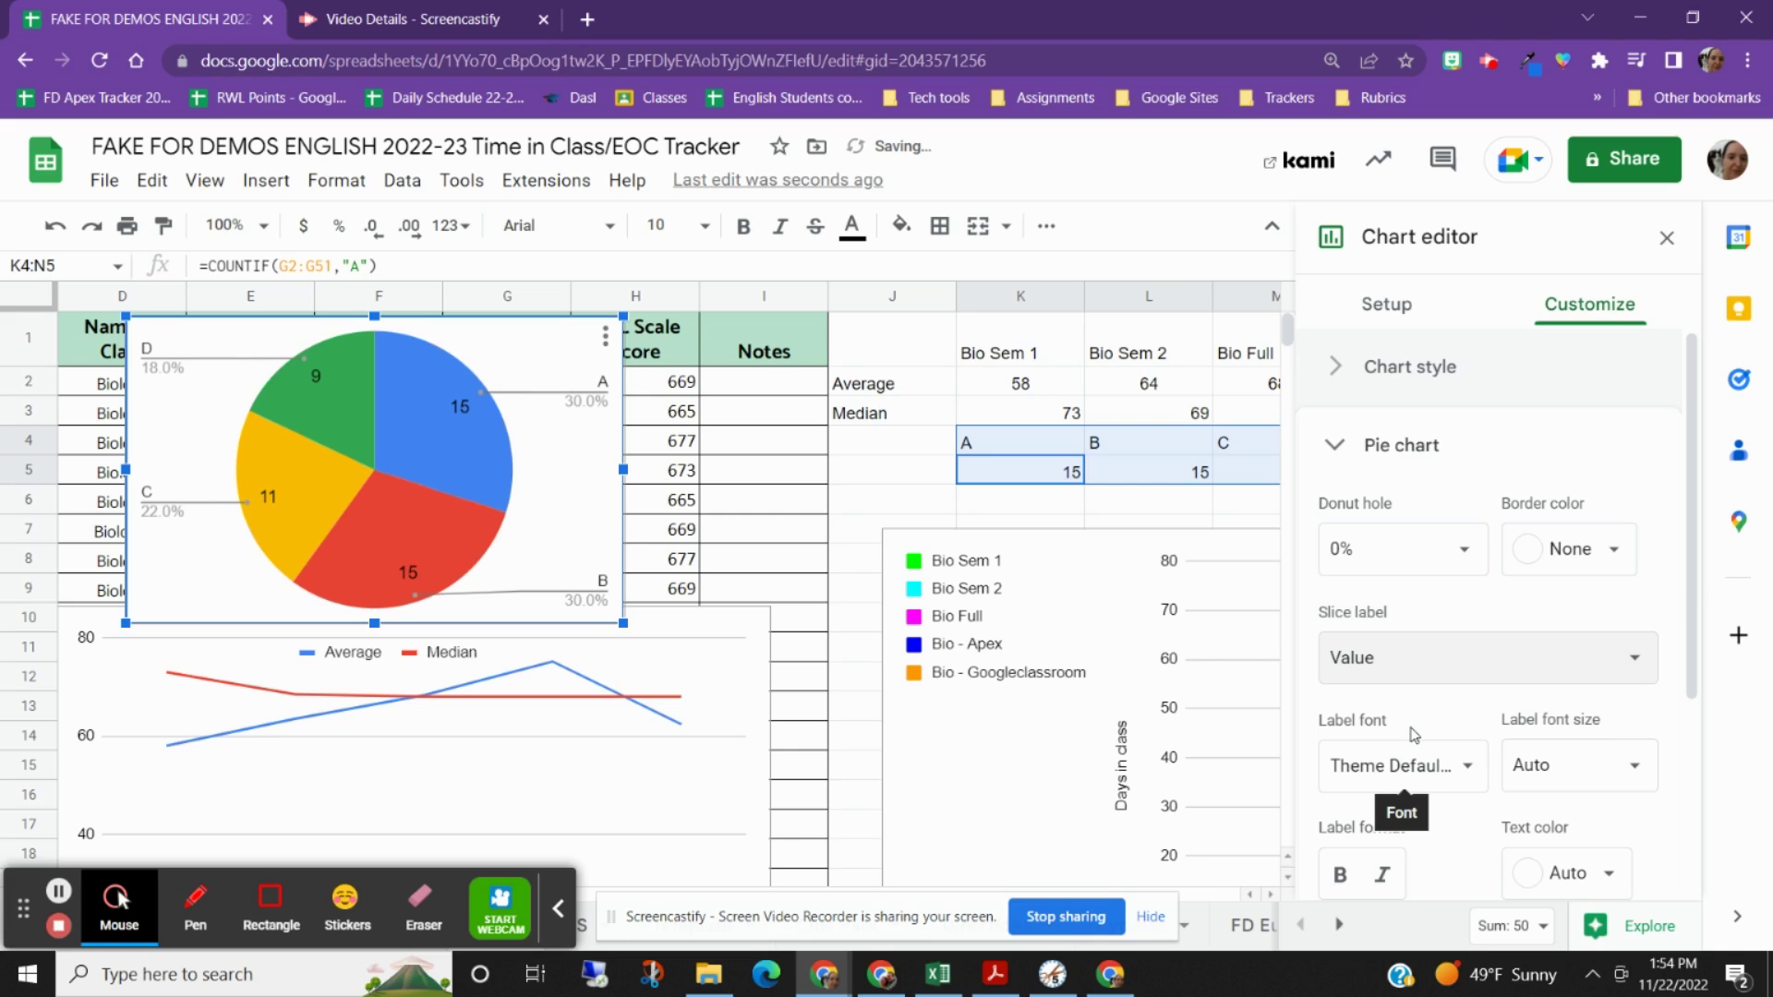
click(1413, 681)
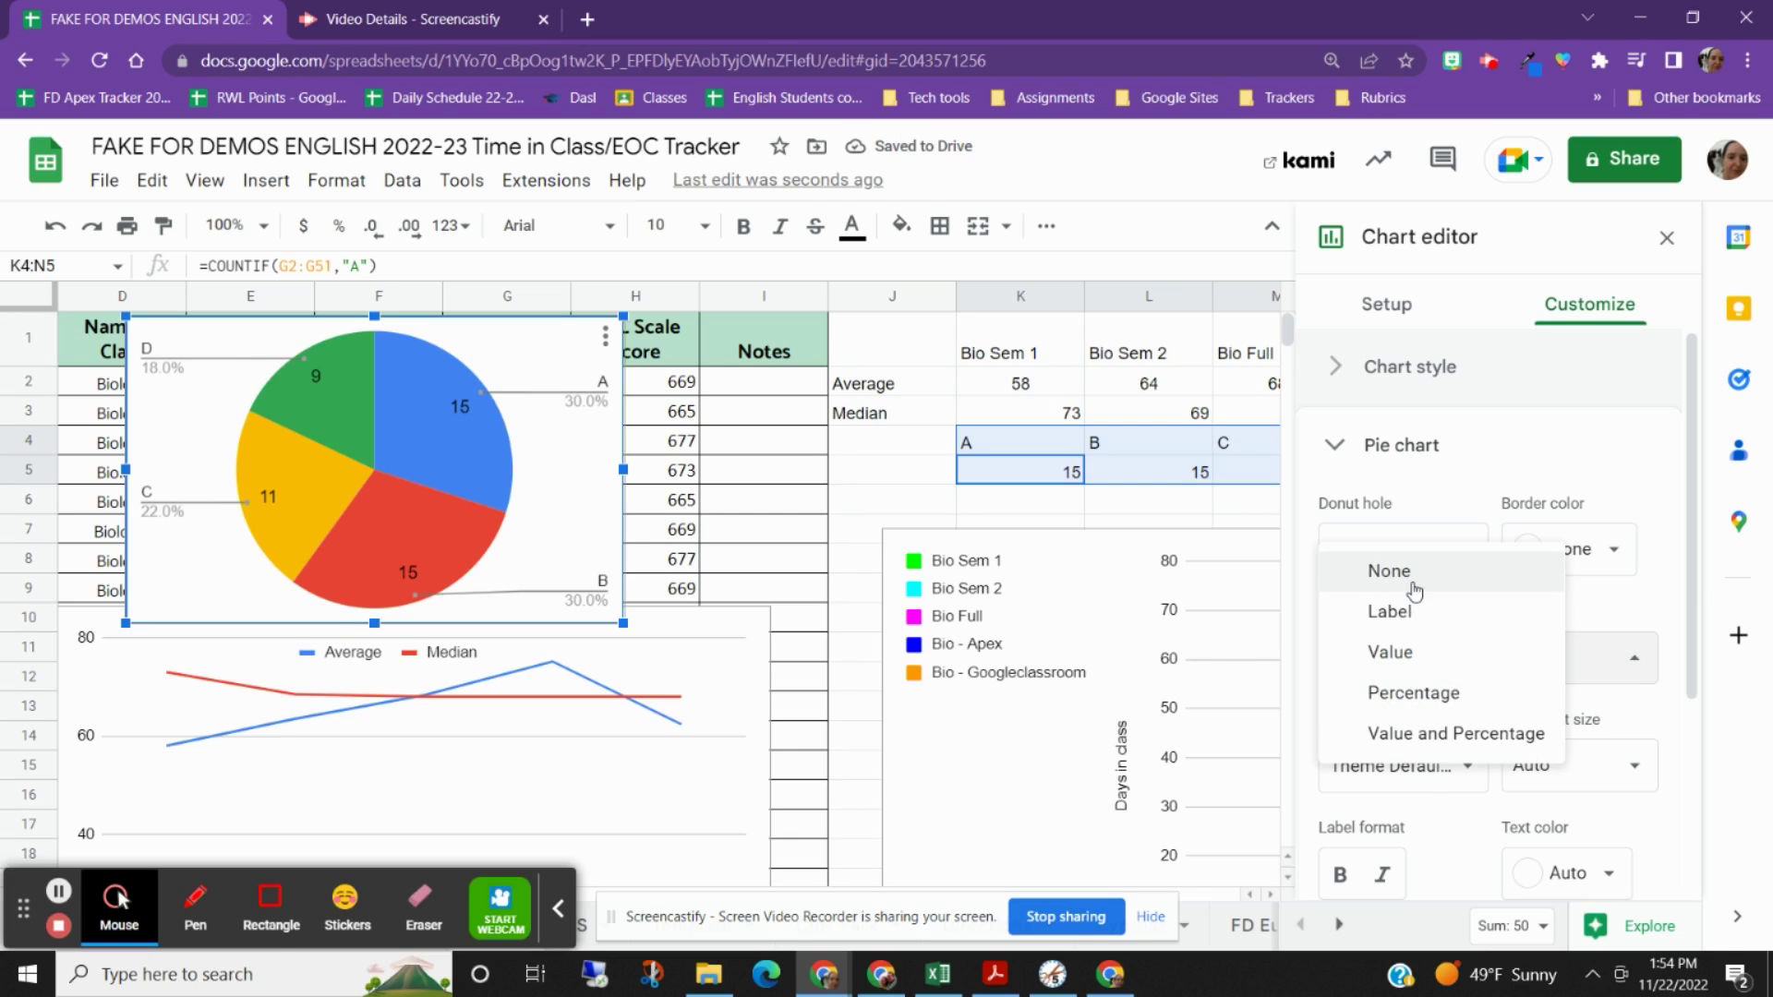
click(1409, 613)
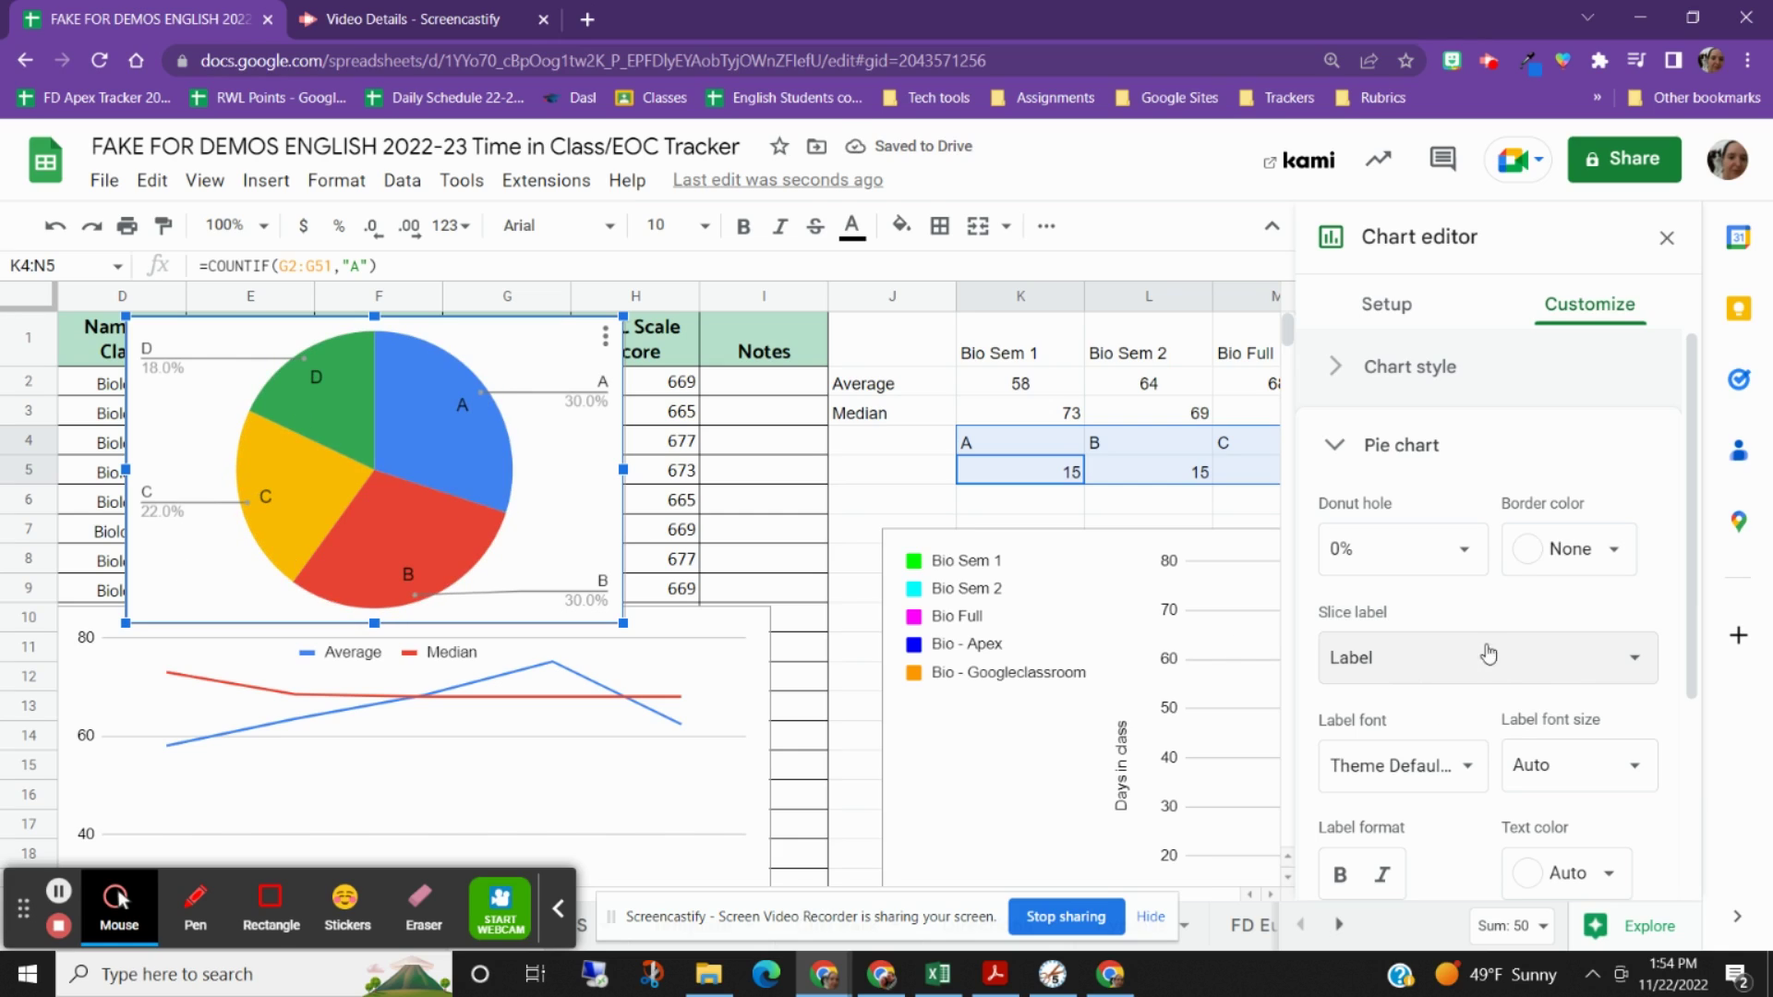
Add the chart title "Grades in Biology" to the pie chart and close the chart editor
scroll(1500, 682, down, 3)
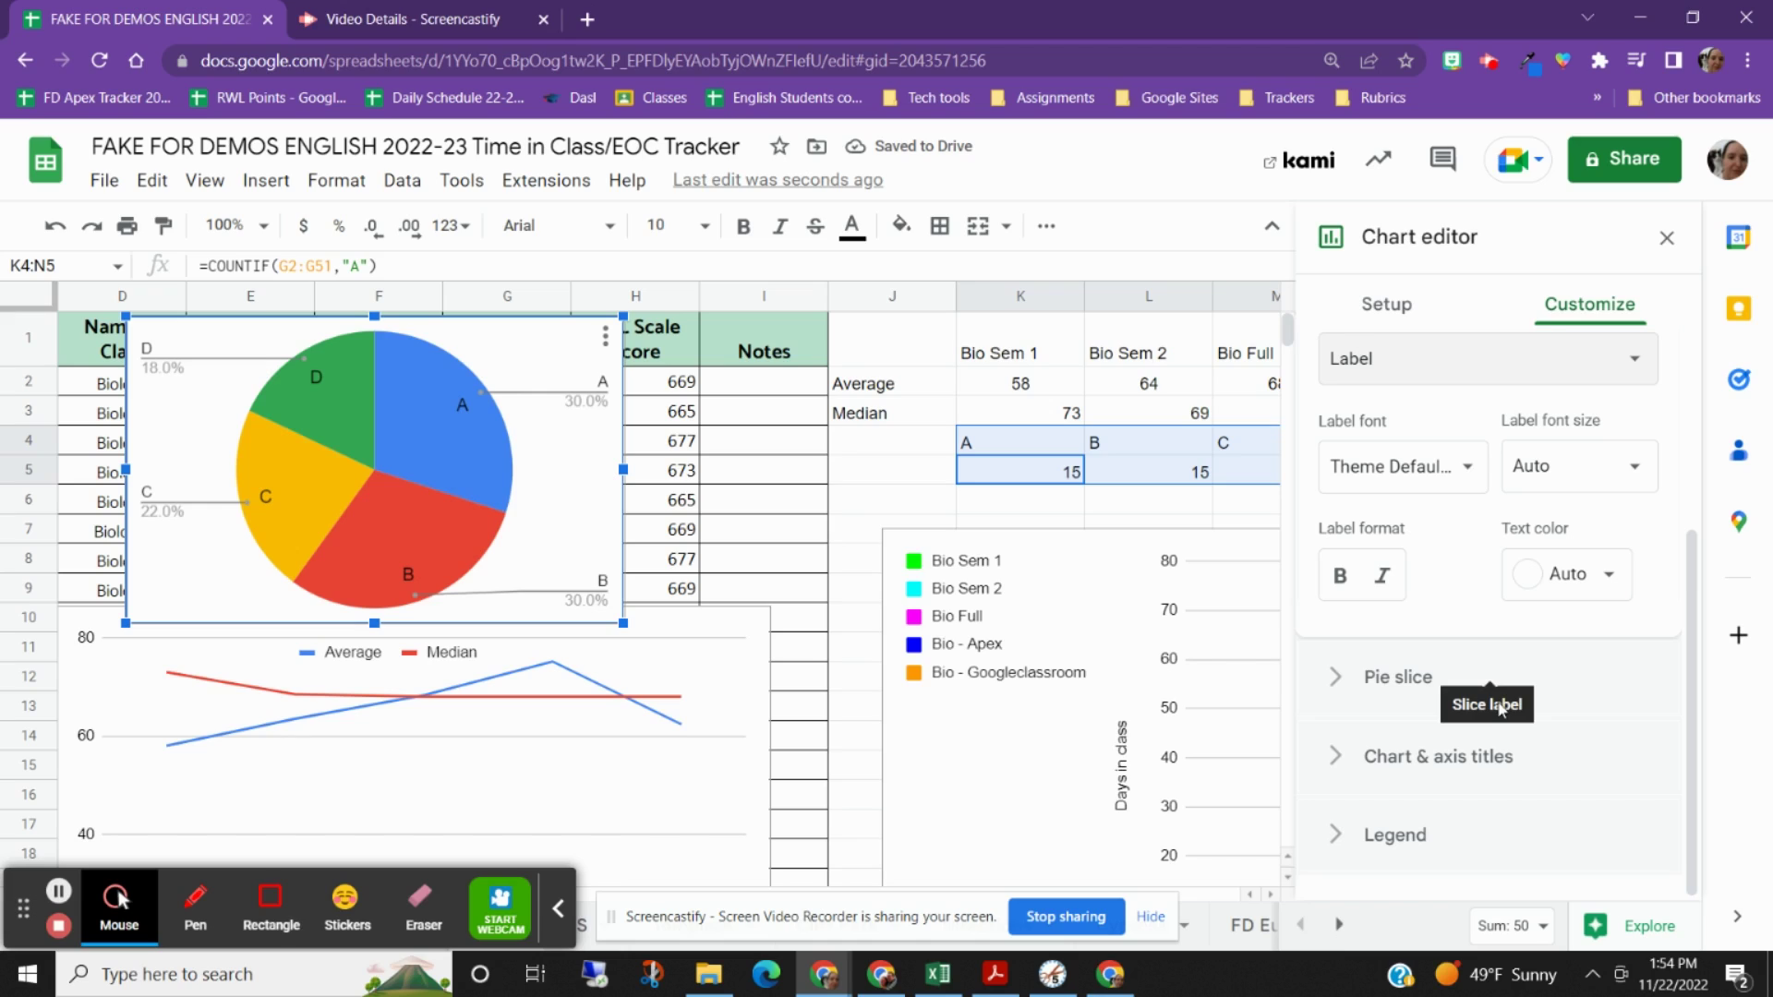
click(1336, 760)
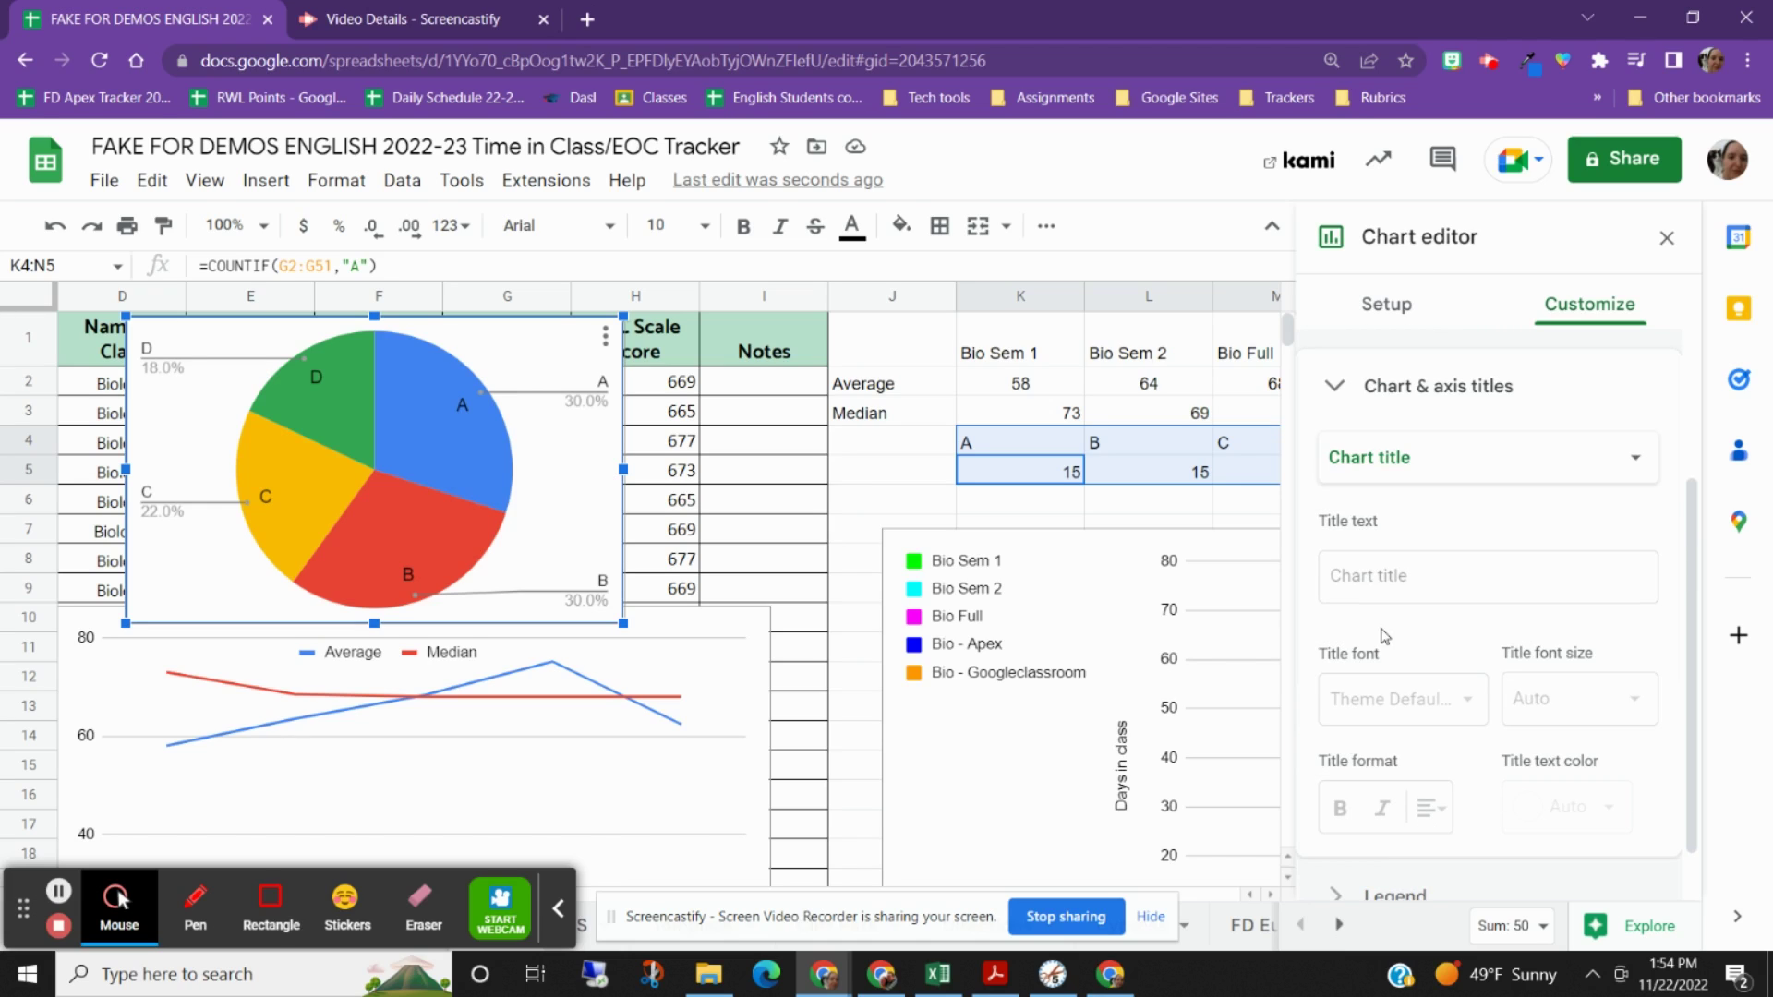
click(1357, 585)
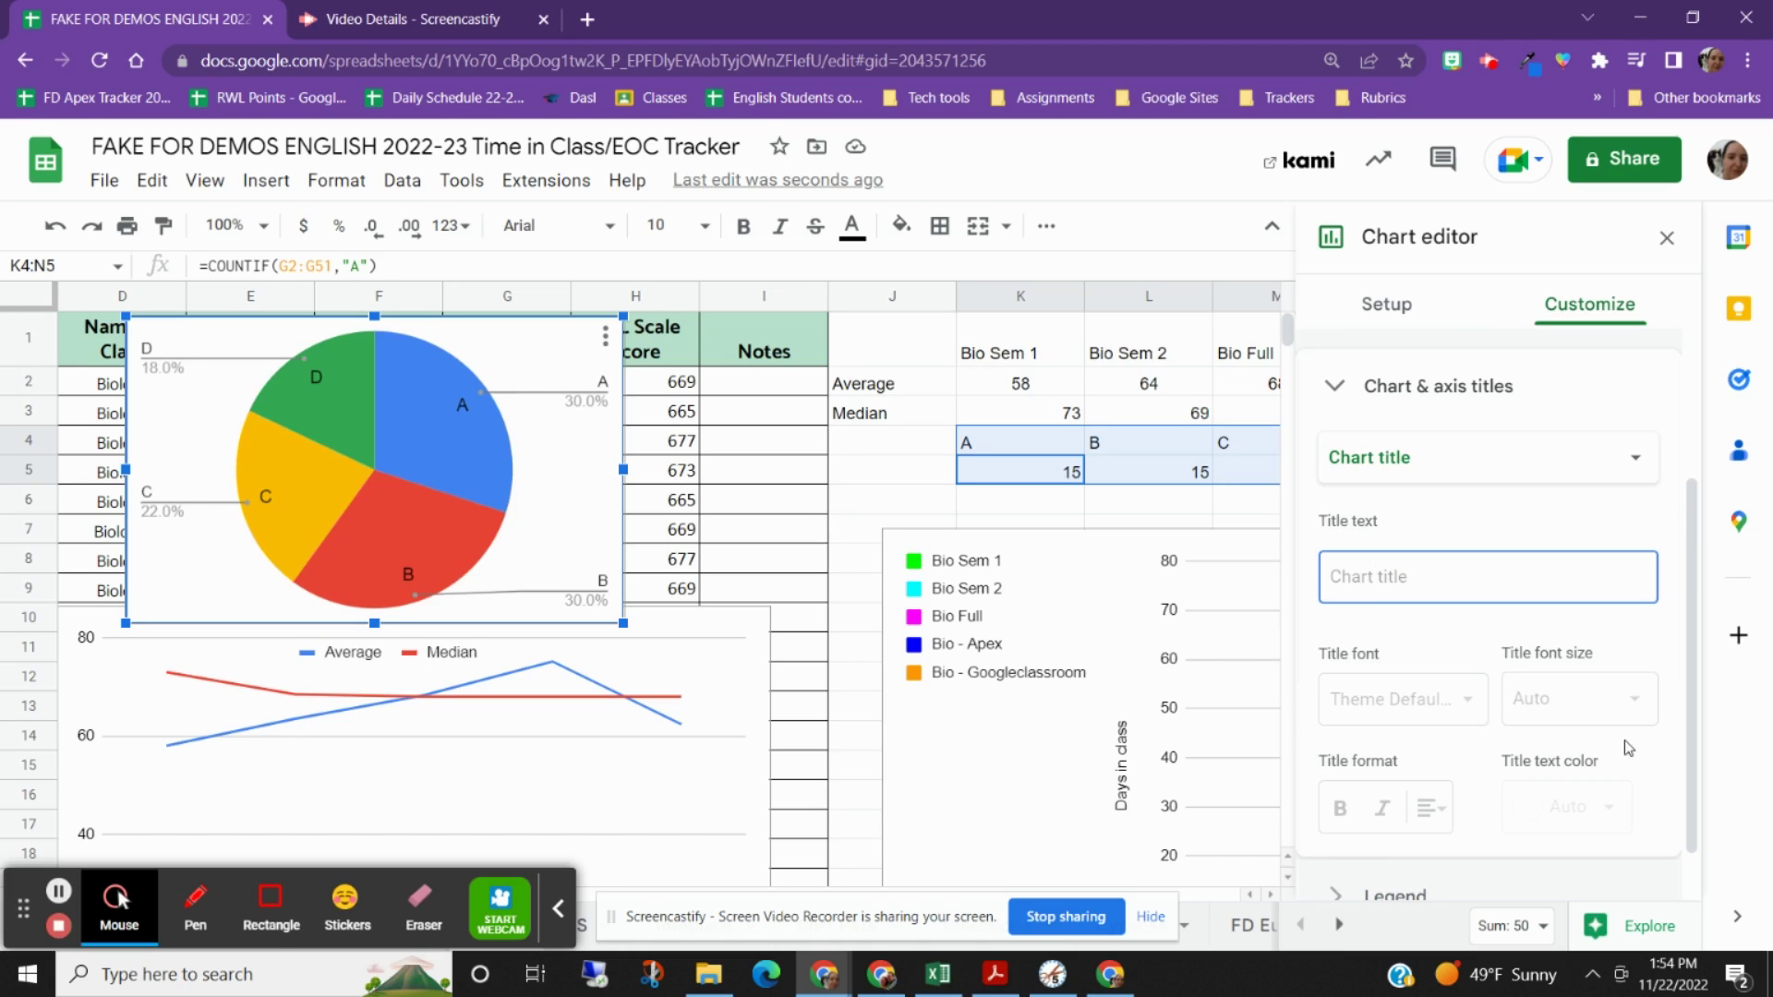
text(G)
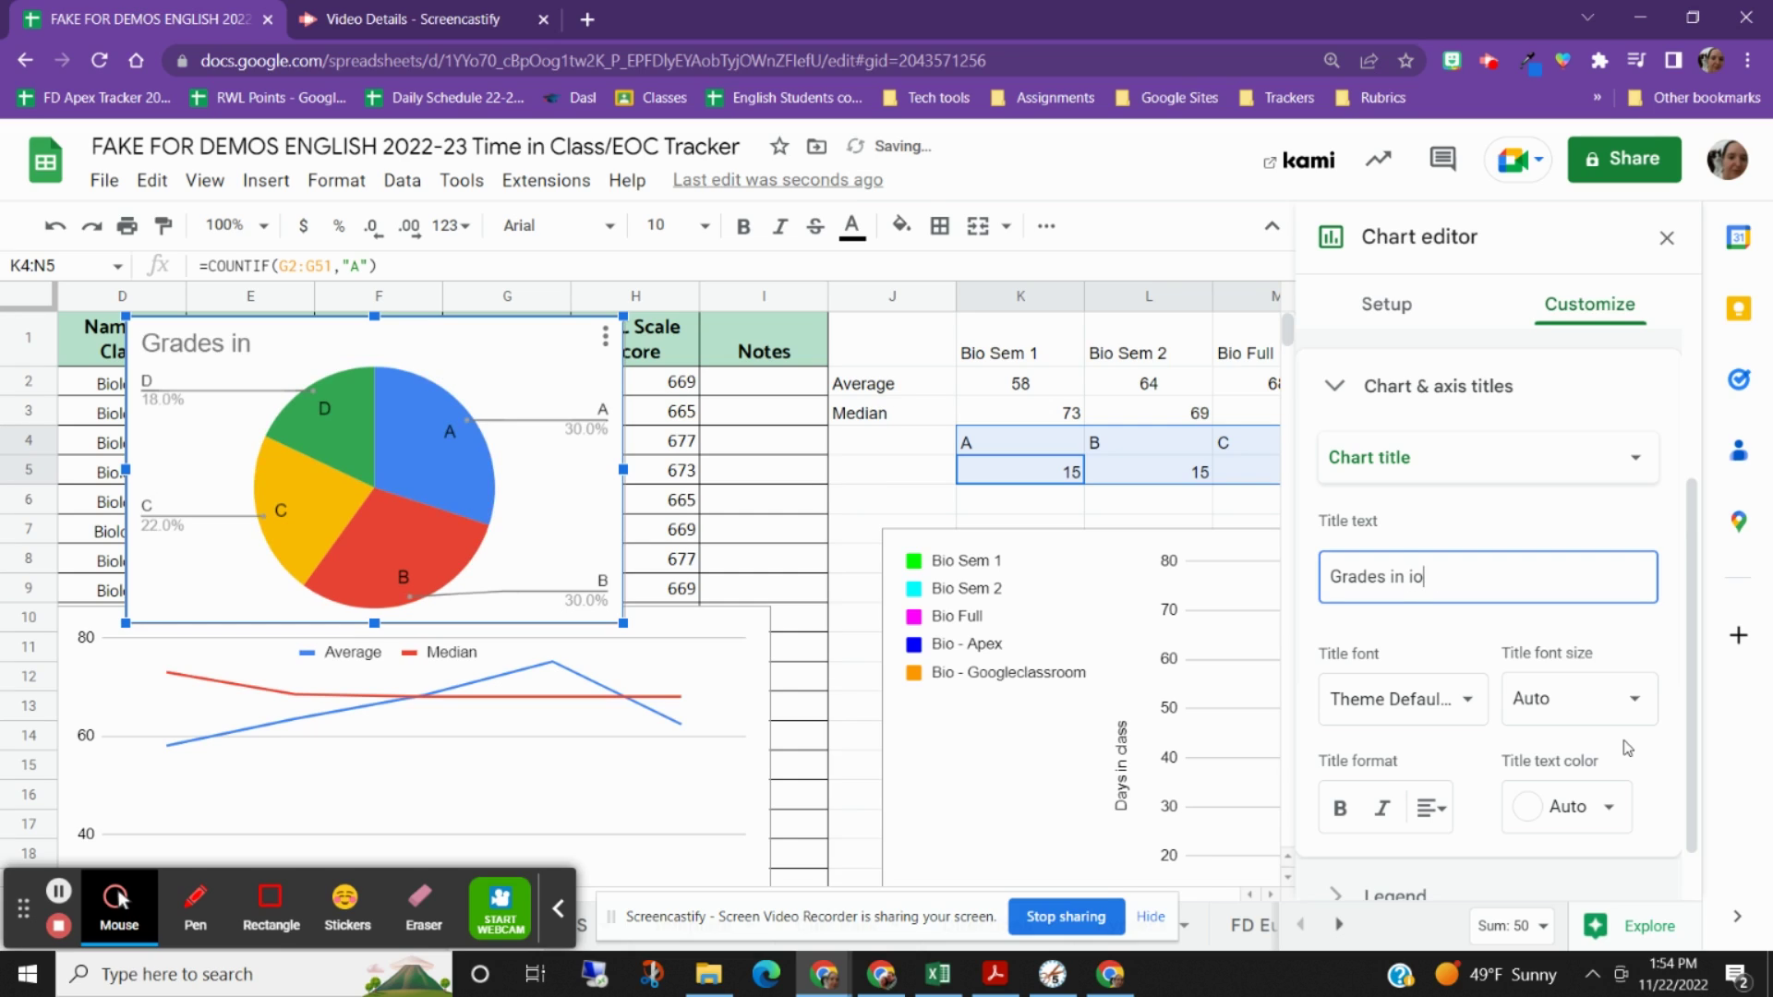
text(rades in Biology)
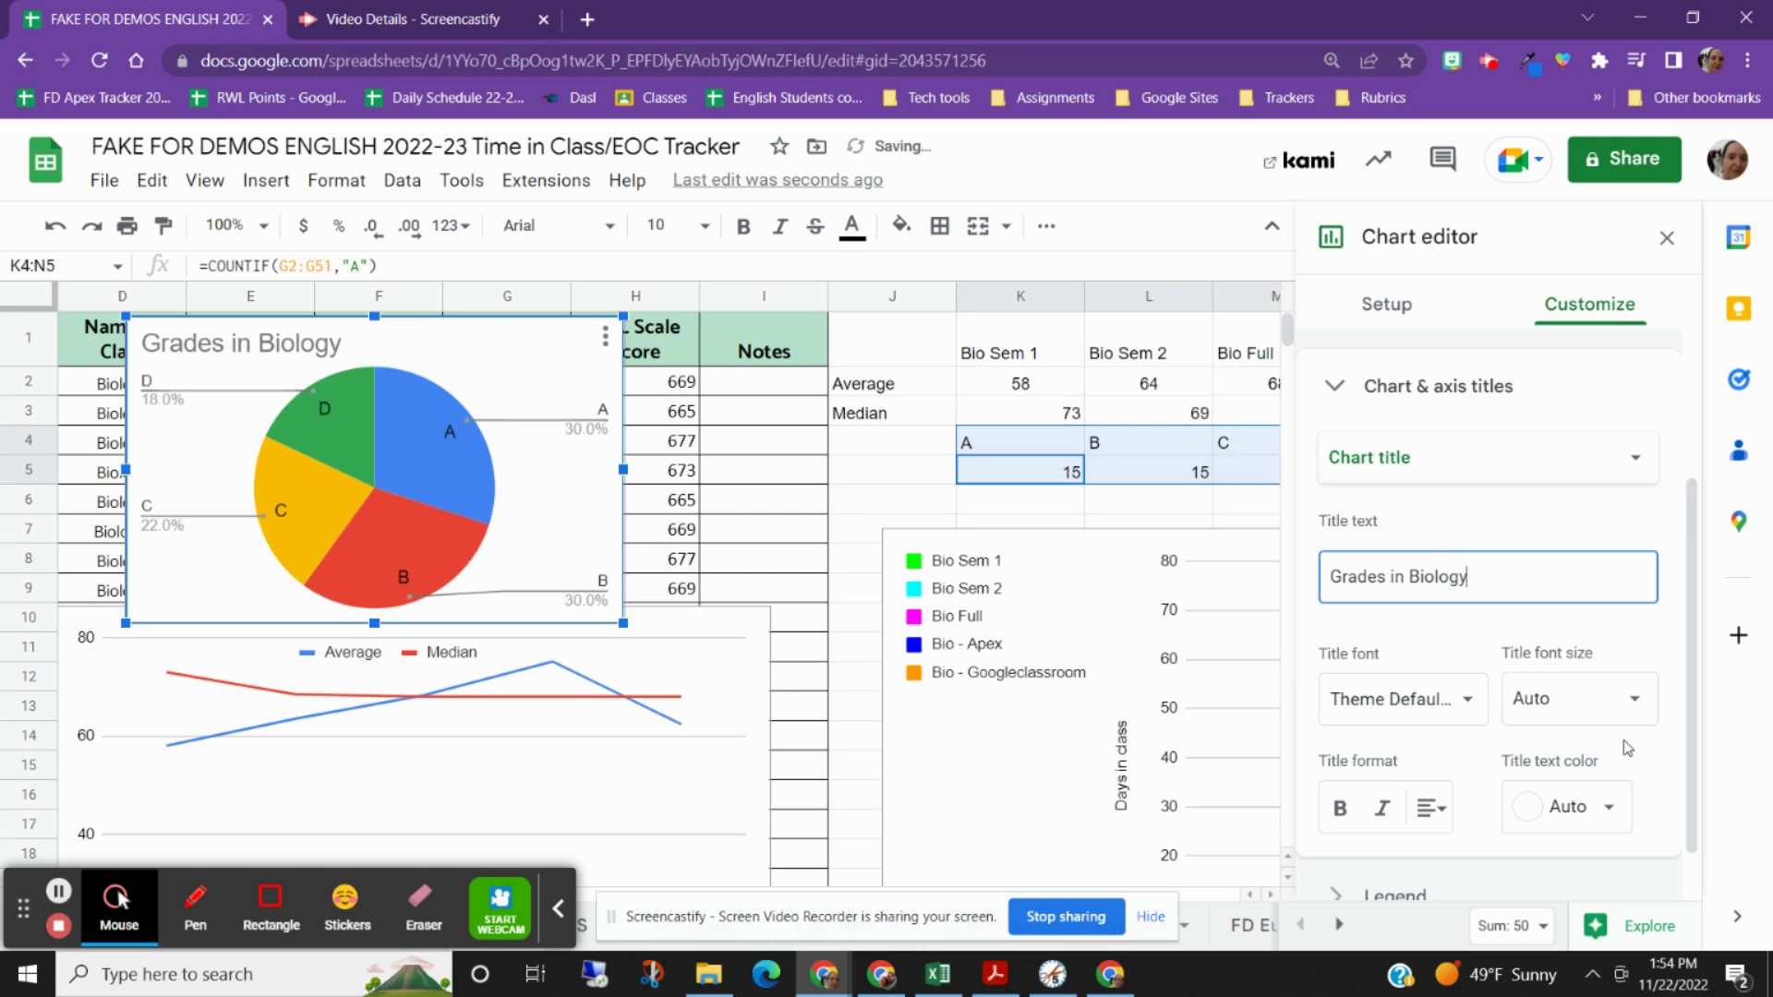
click(851, 513)
Move the "Grades in Biology" pie chart sideways over columns F to J, keeping it above the line chart
scroll(1286, 668, down, 2)
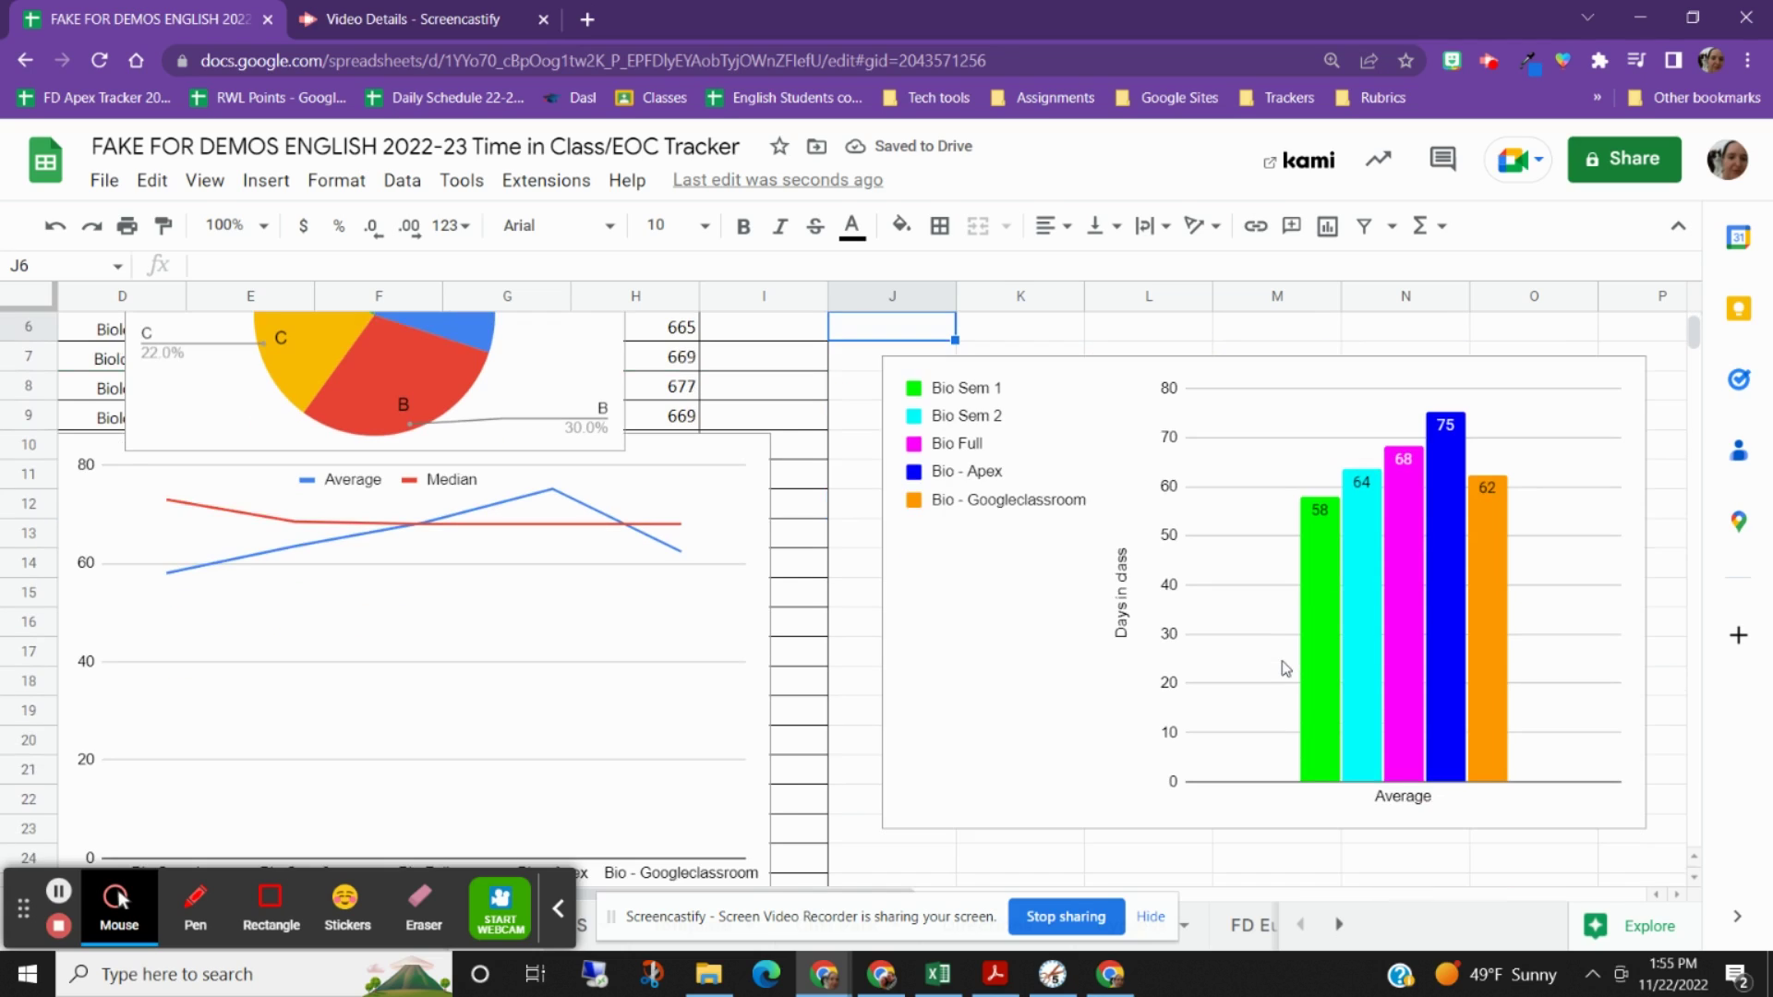
scroll(1286, 669, up, 2)
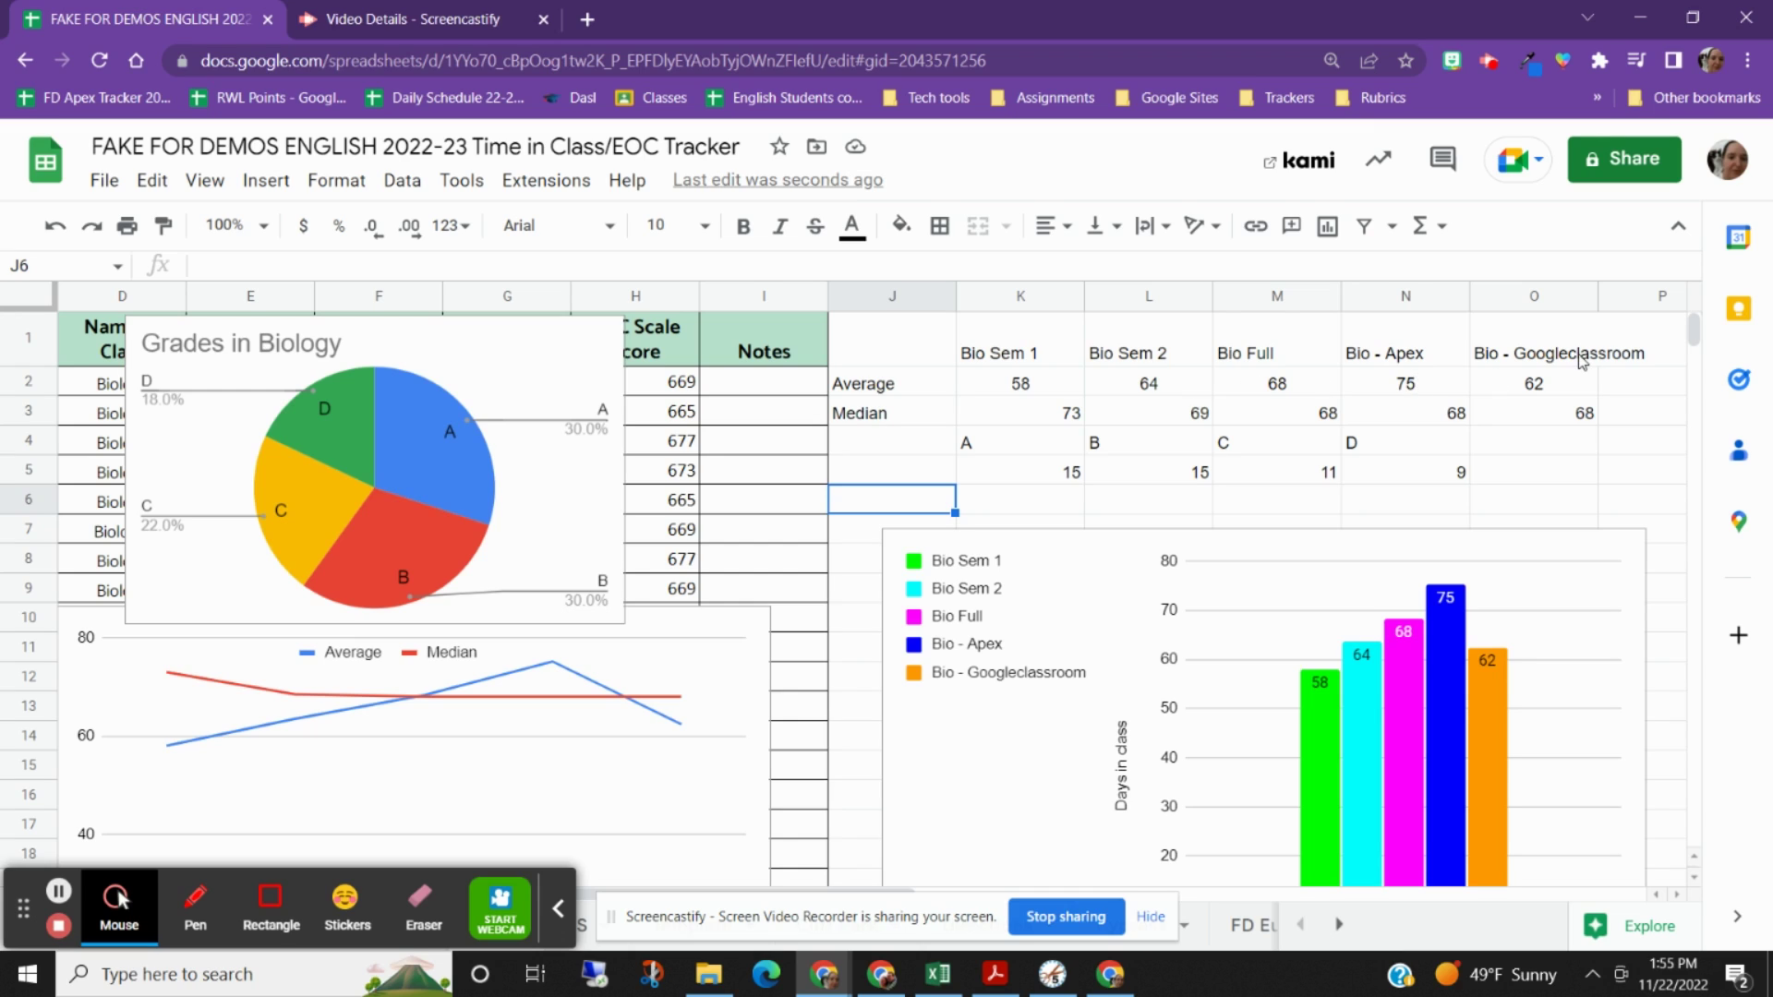
click(545, 416)
drag(503, 380, 829, 399)
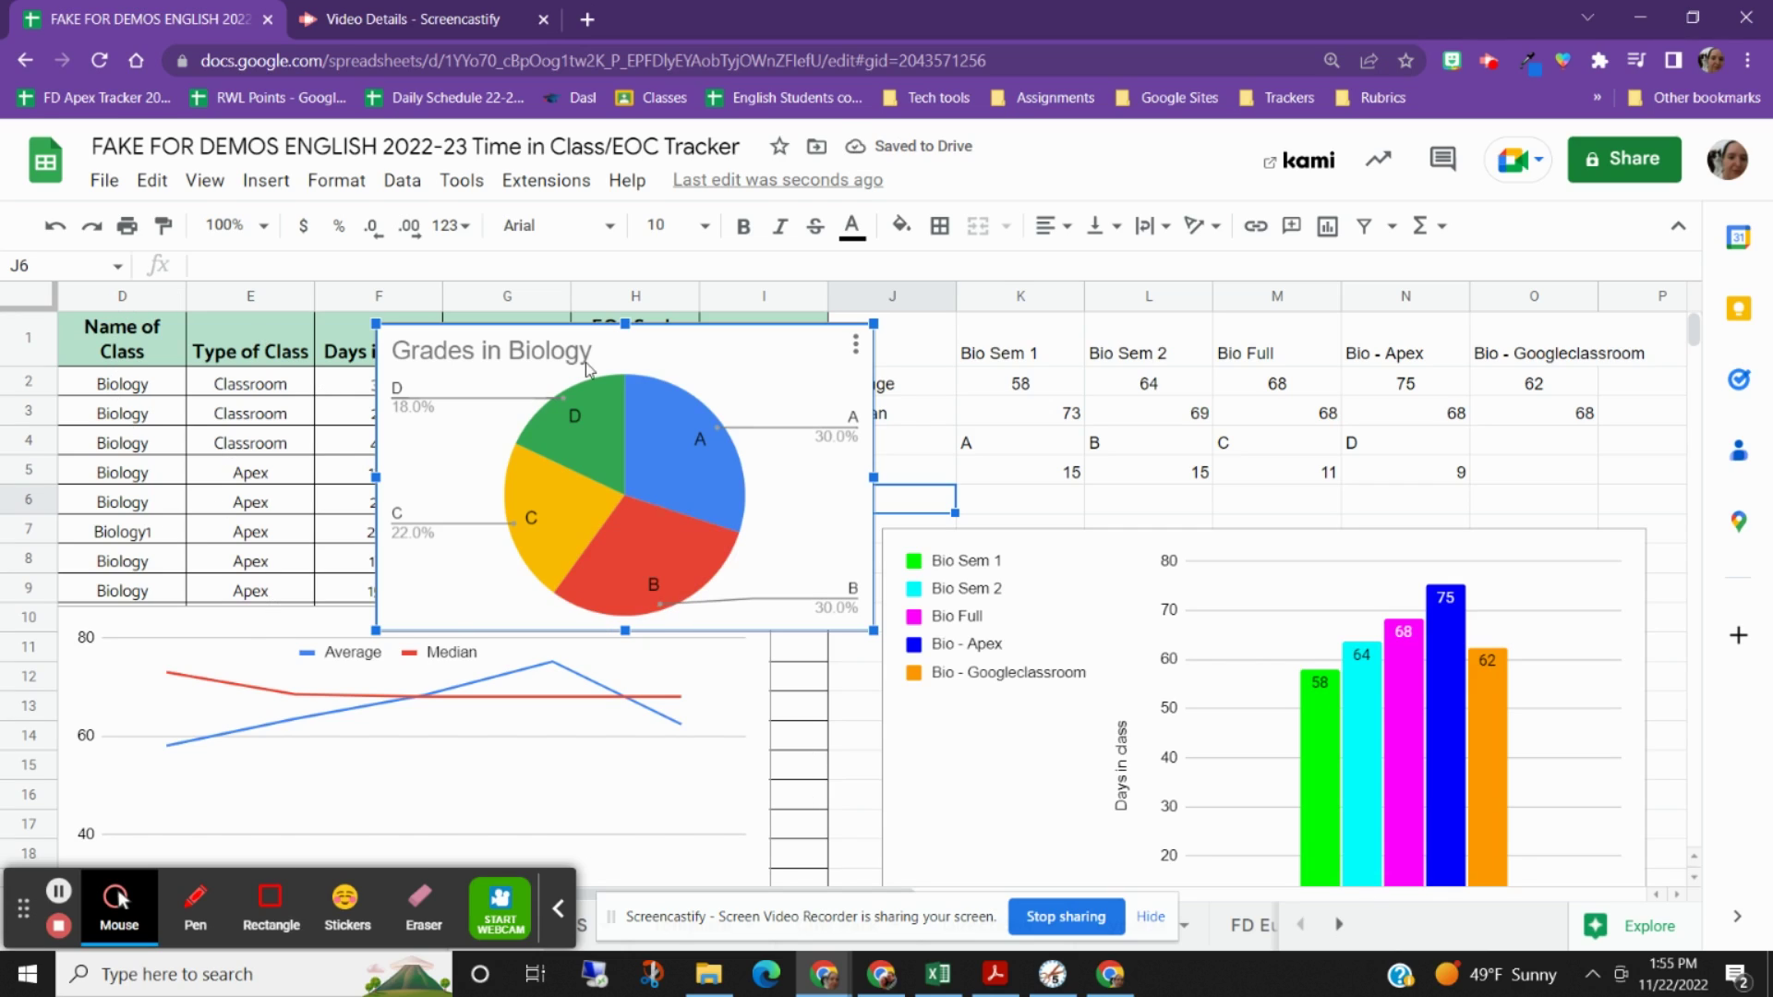
mouse_move(694, 425)
mouse_move(670, 572)
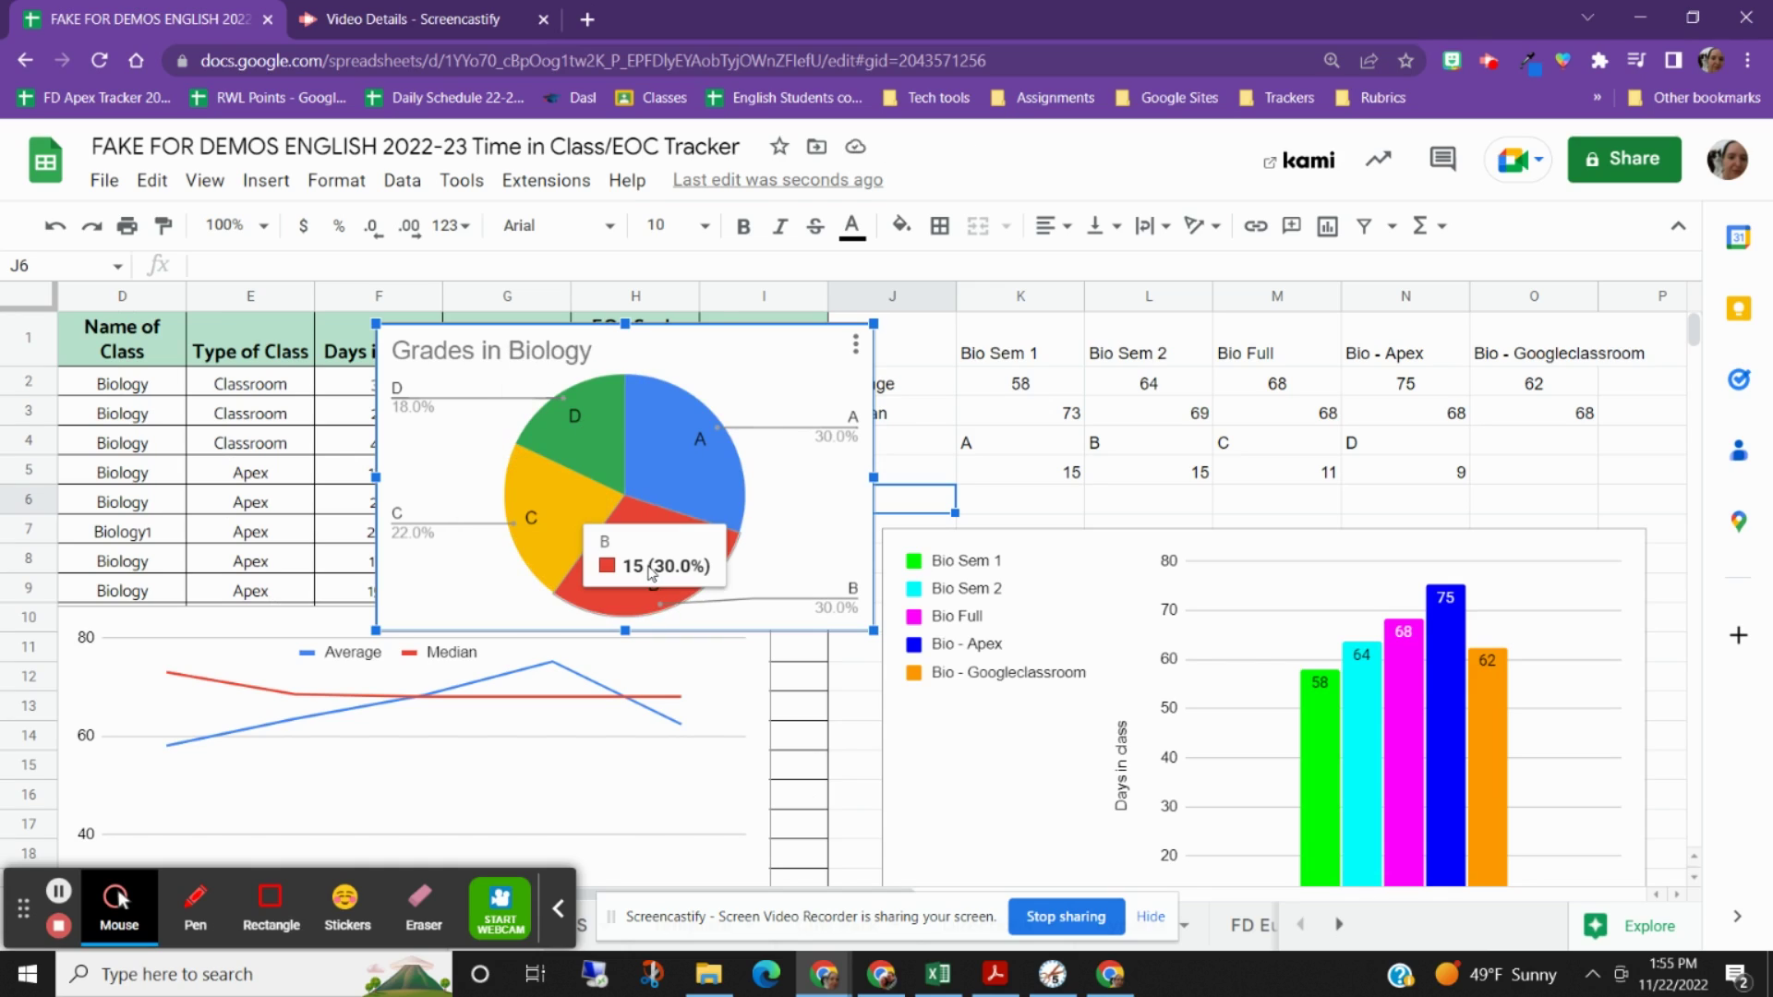